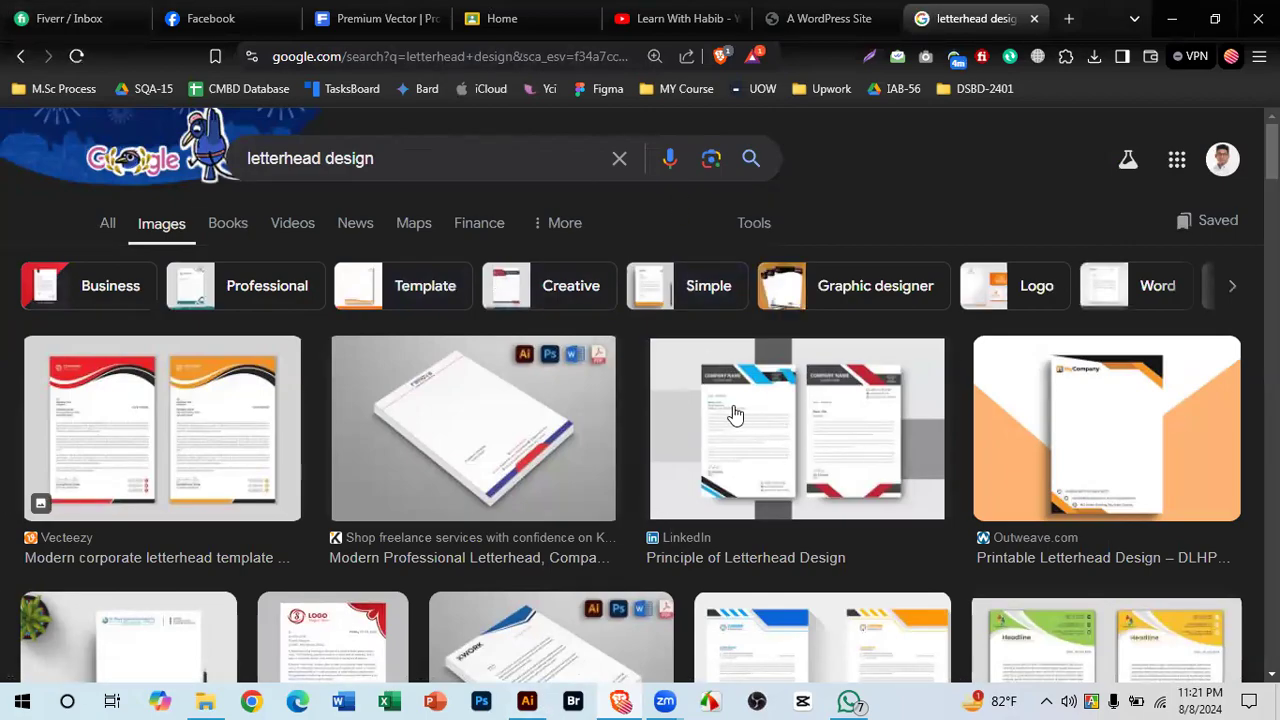
Step: Browse the letterhead design image results for layout ideas
scroll(735, 415, "down", 2)
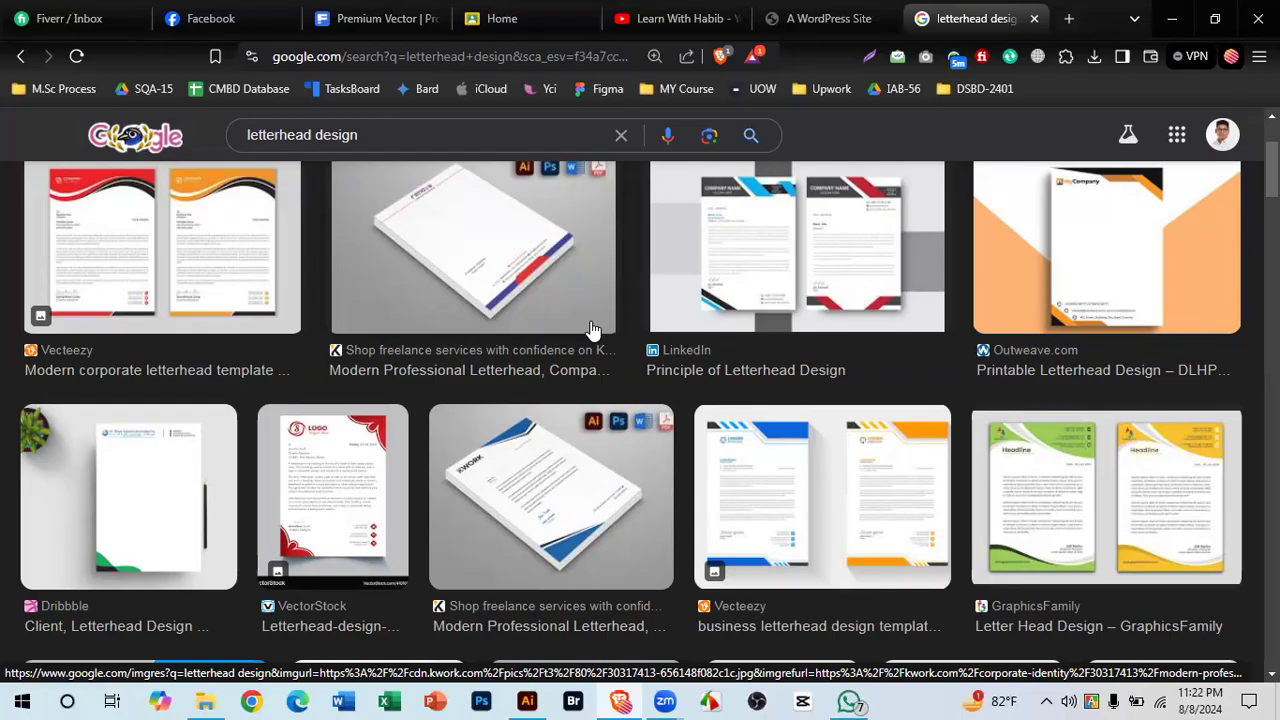
scroll(846, 306, "down", 4)
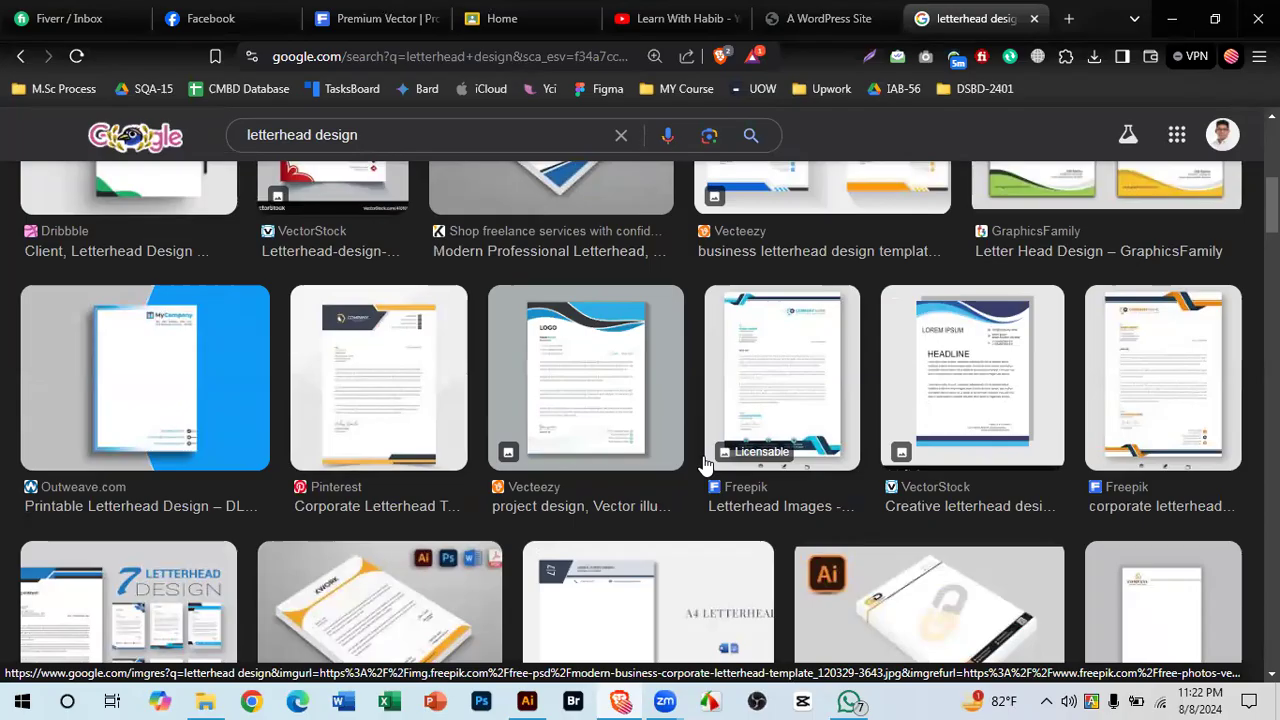
scroll(775, 425, "down", 1)
scroll(775, 412, "down", 3)
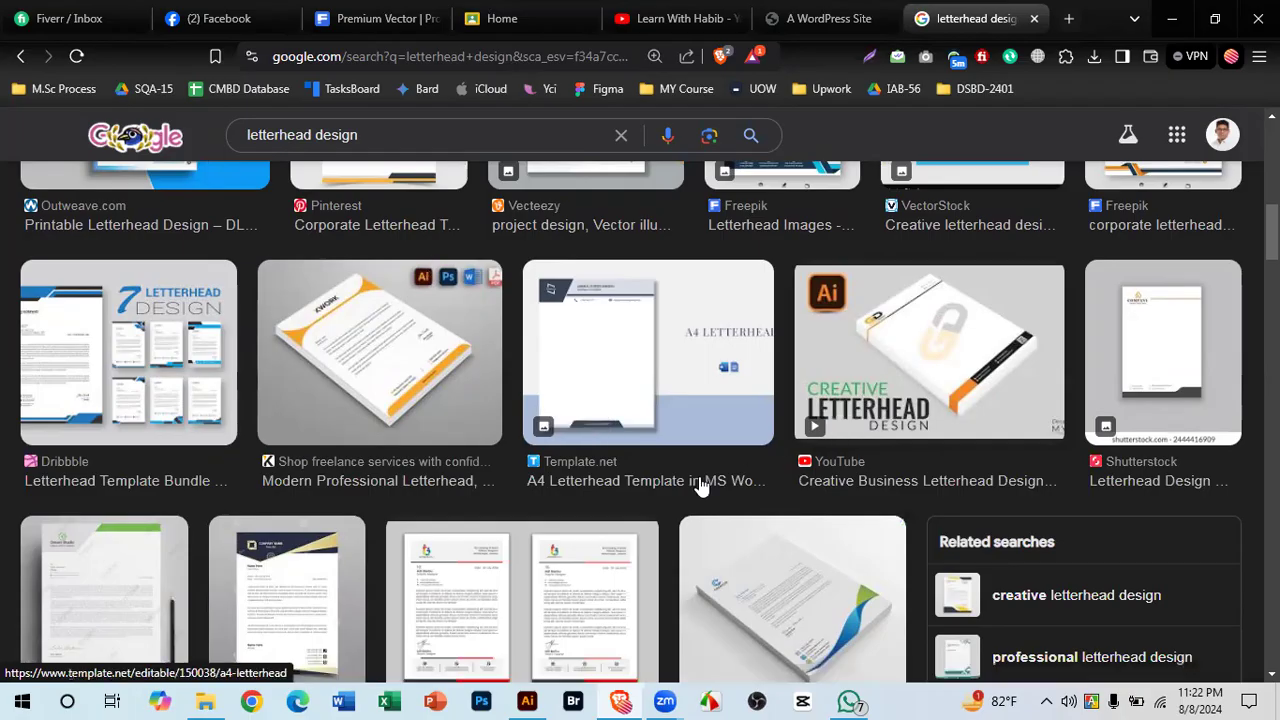
Step: Switch to Illustrator and move the entire invoice artwork off the artboard, about 13 in to its left
left_click(527, 701)
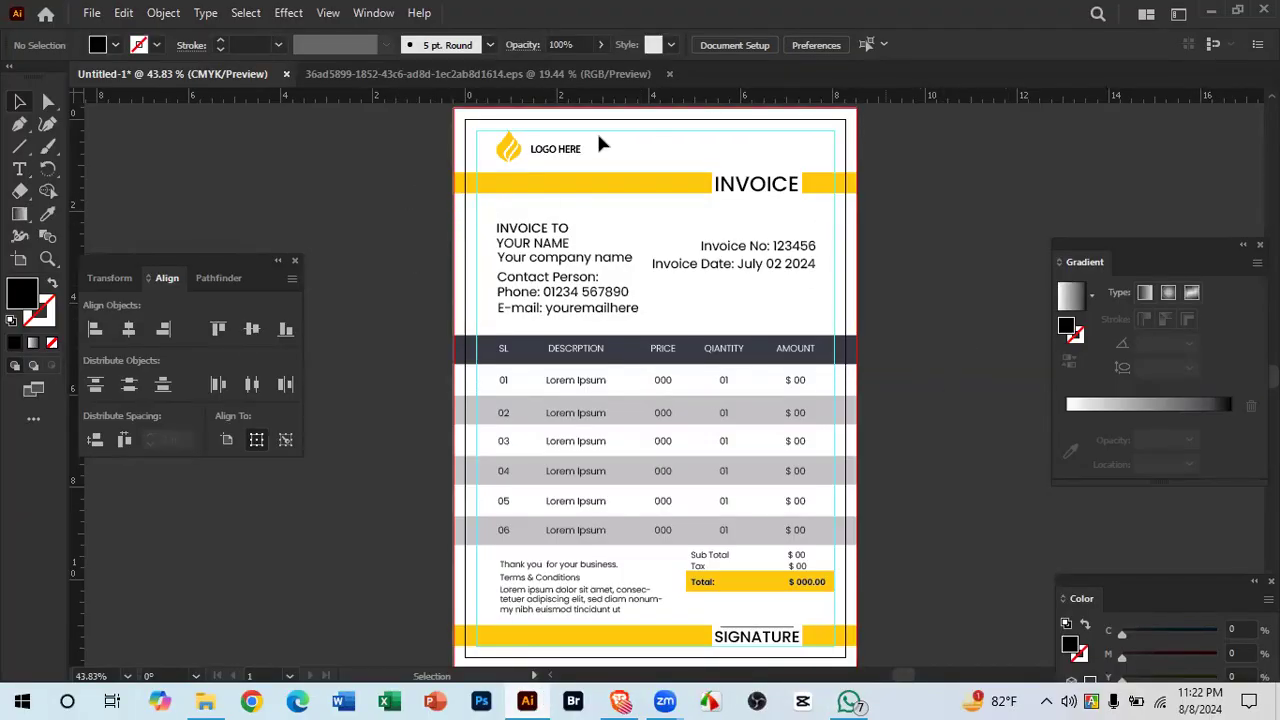
left_click_drag(500, 148, 729, 613)
left_click_drag(772, 468, 946, 462)
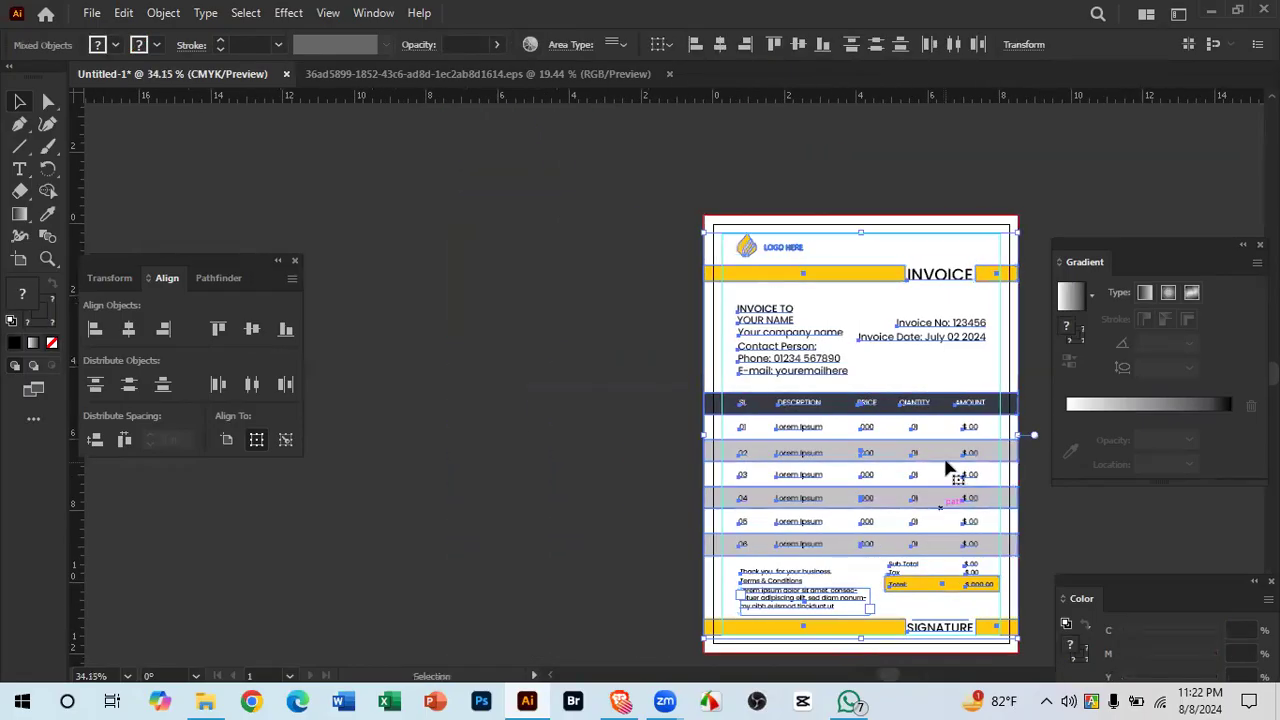
left_click_drag(724, 460, 256, 435)
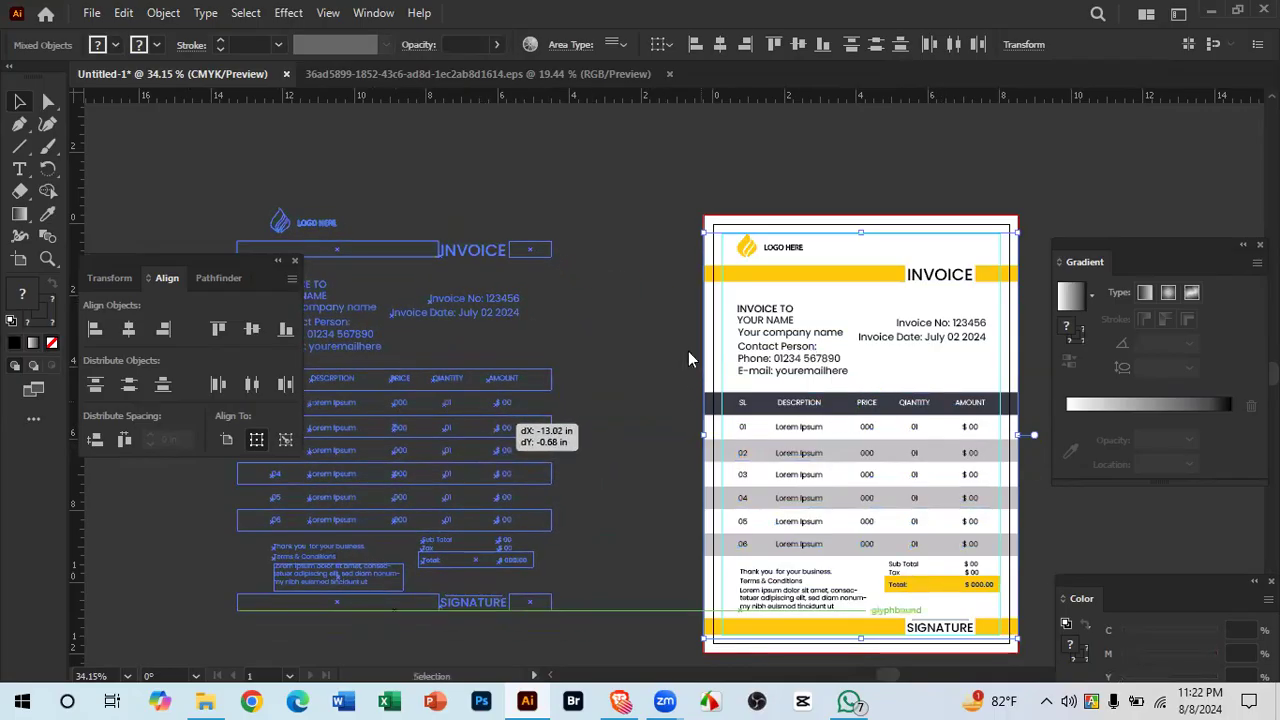
left_click(695, 318)
left_click_drag(891, 409, 735, 338)
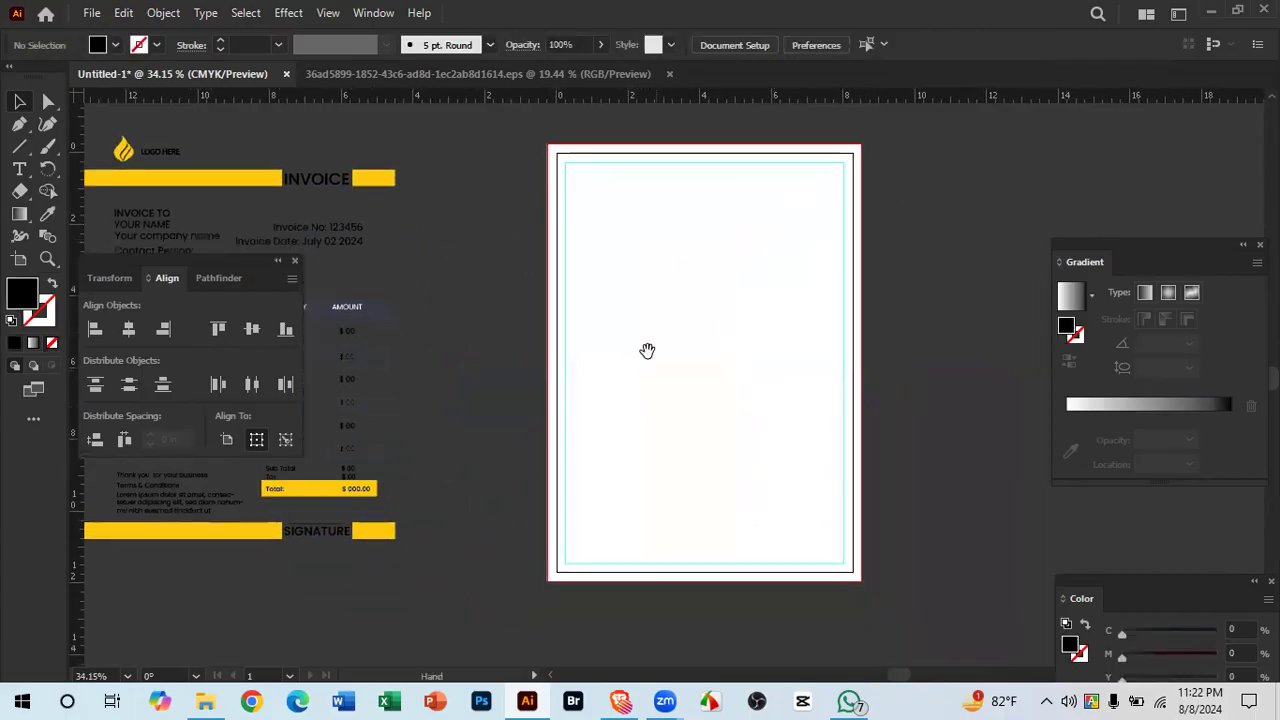
left_click_drag(793, 273, 773, 328)
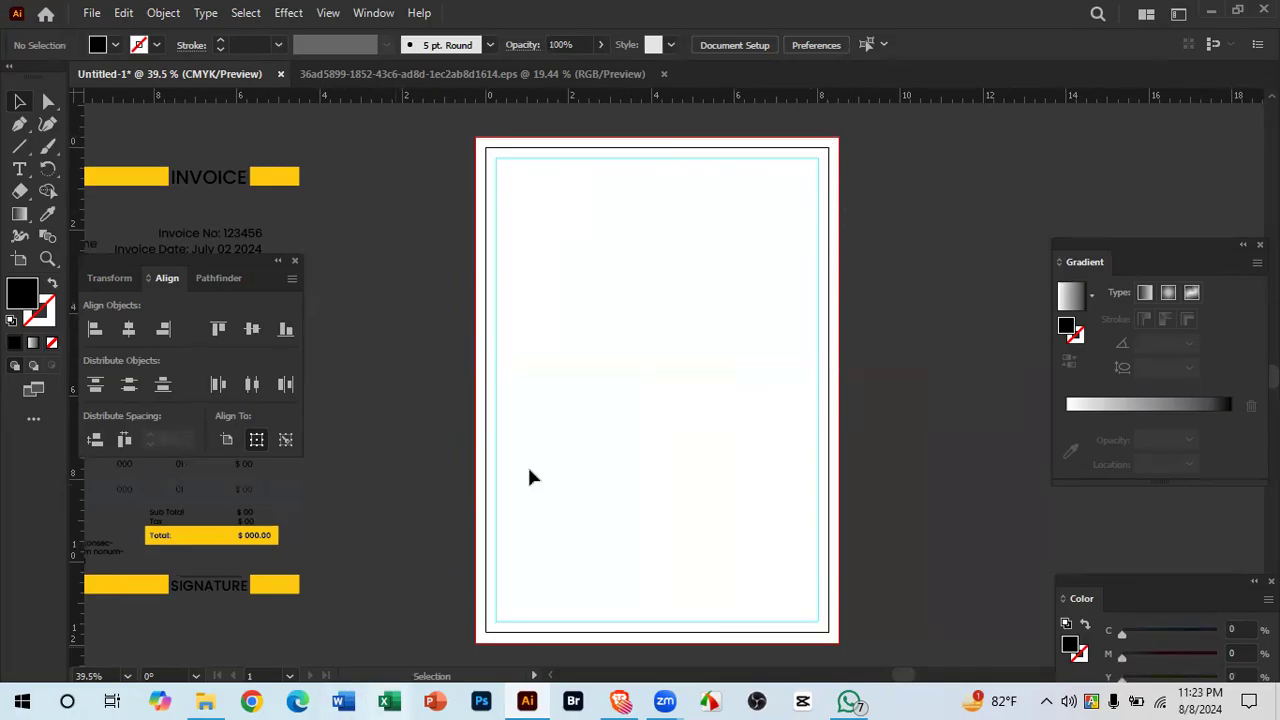
Step: Switch to the reference letterhead EPS document and ungroup its artwork
left_click(379, 75)
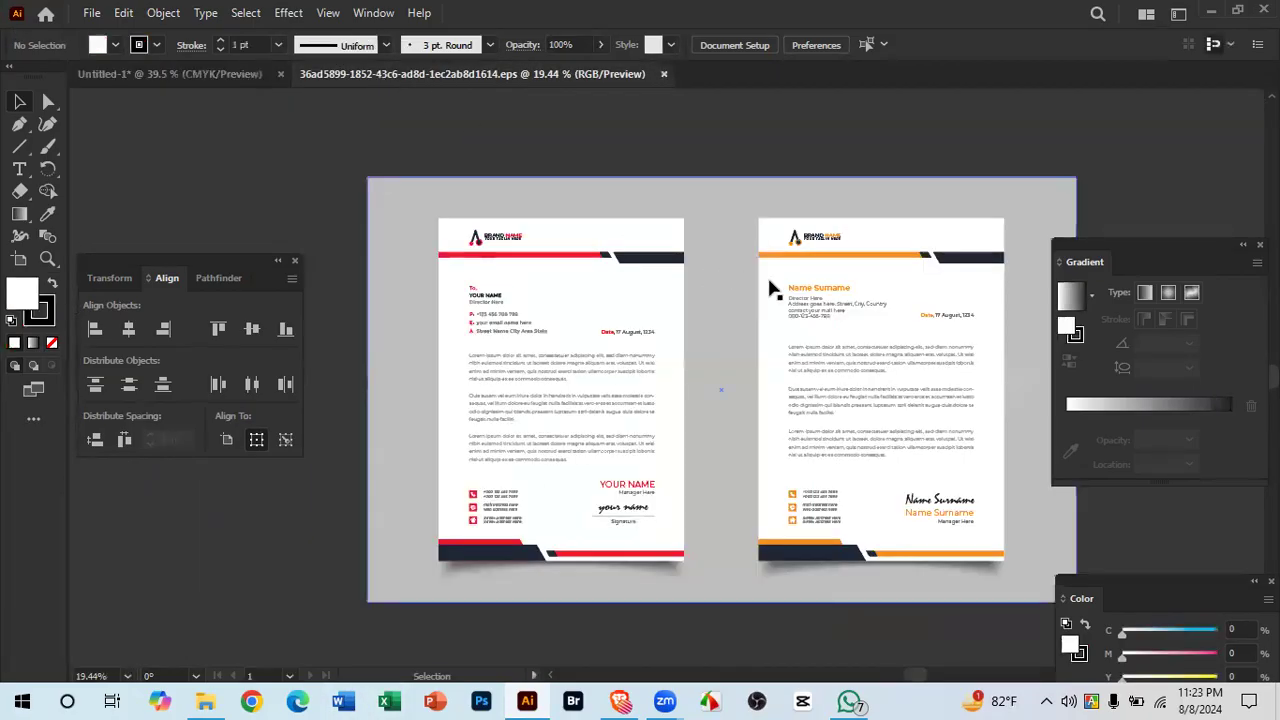
left_click(710, 200)
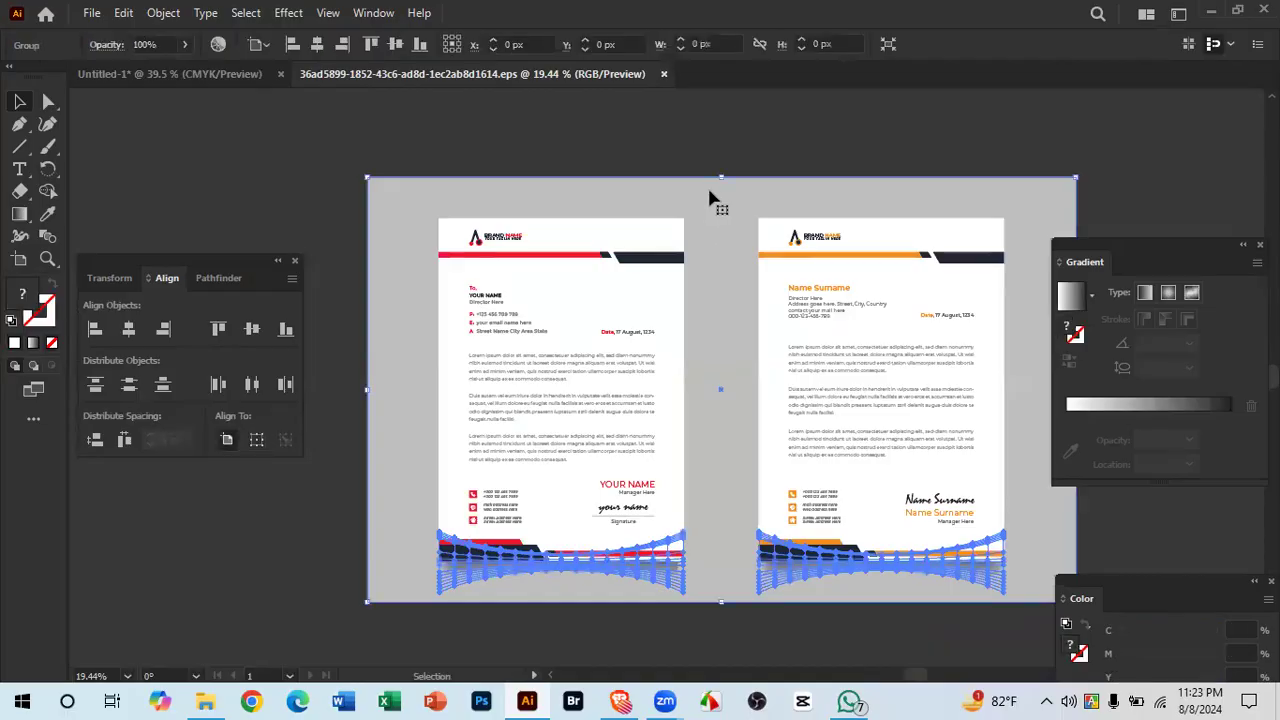
right_click(749, 457)
left_click(820, 278)
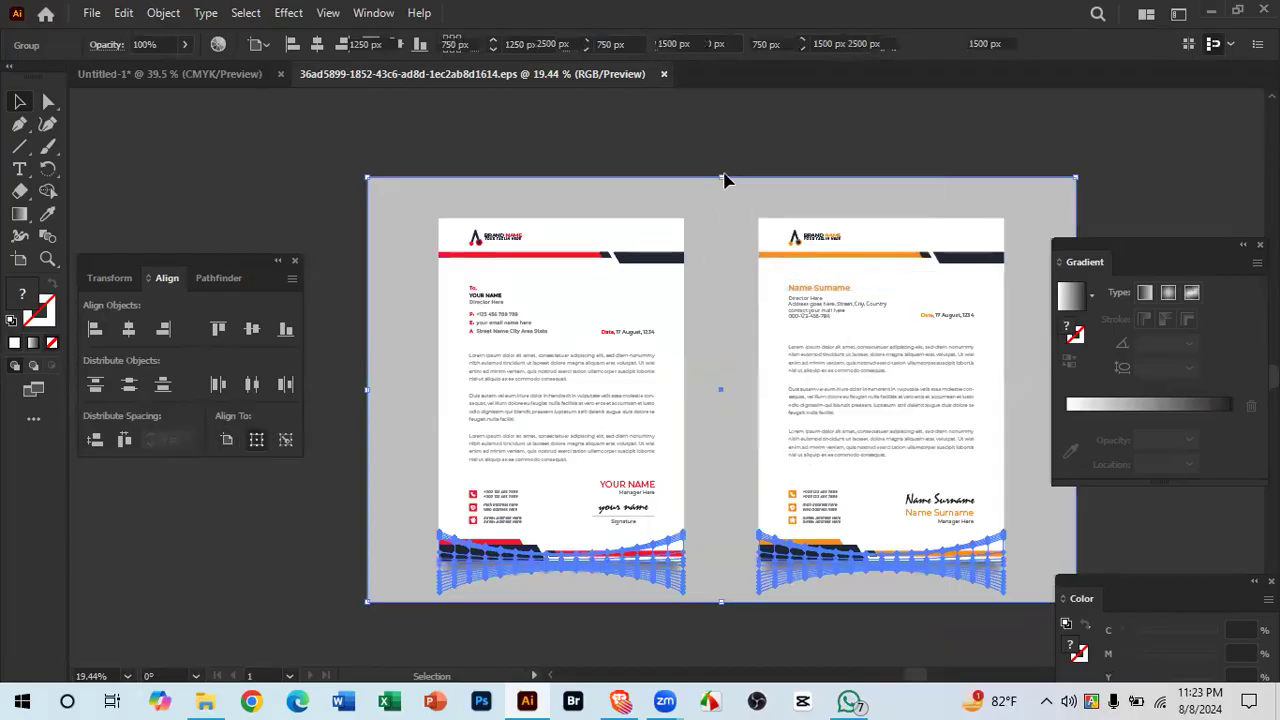
Step: Try deleting the grey background rectangle behind the two letterheads, and undo the deletion
left_click(726, 158)
left_click(726, 421)
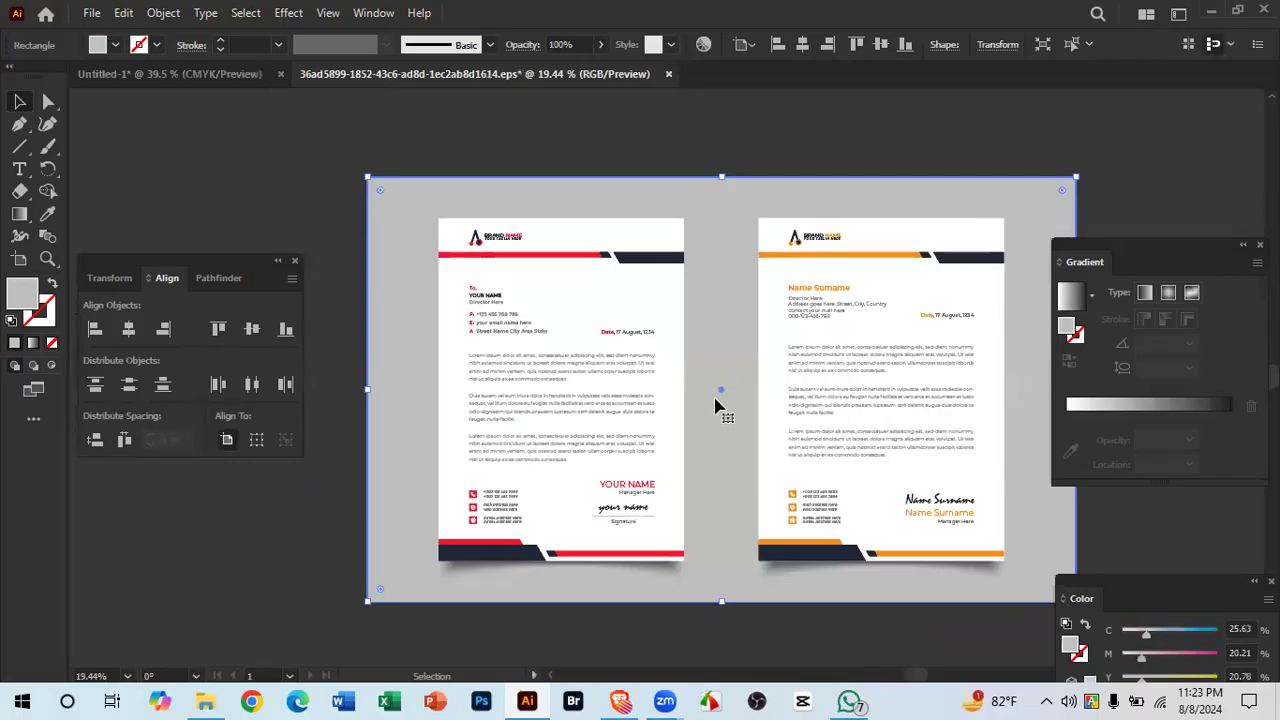
key("Delete")
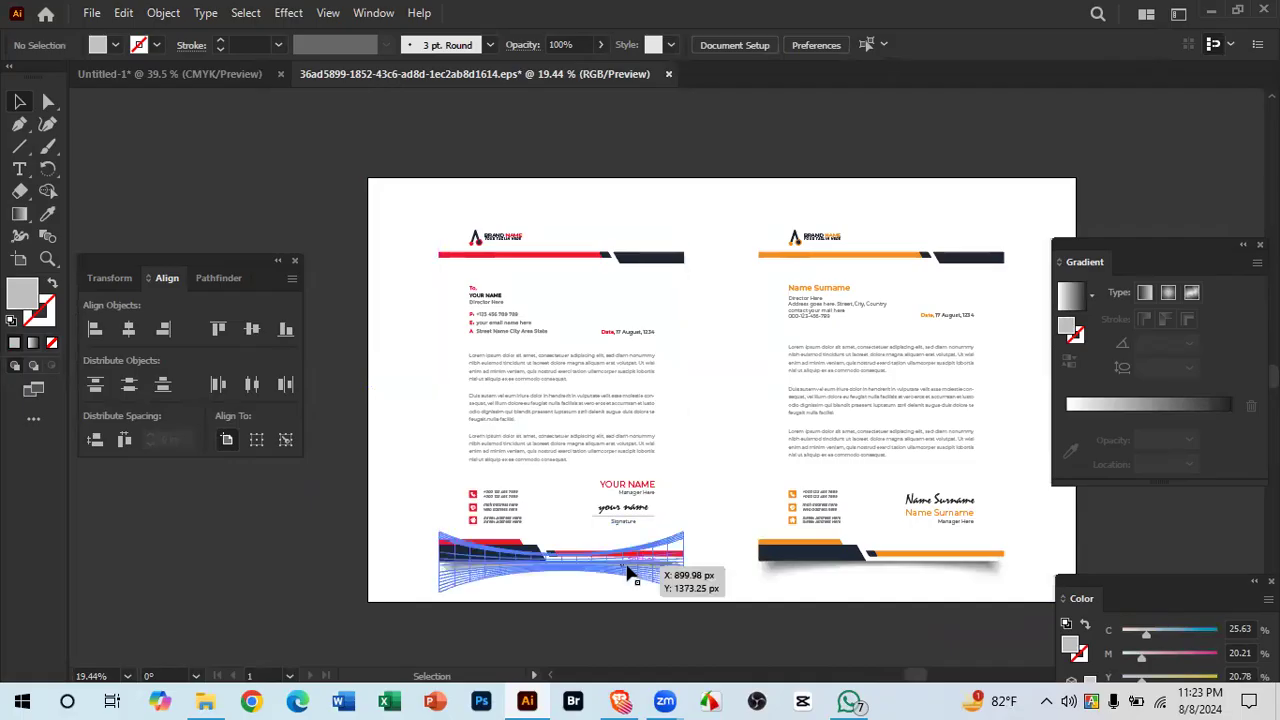
left_click(668, 570)
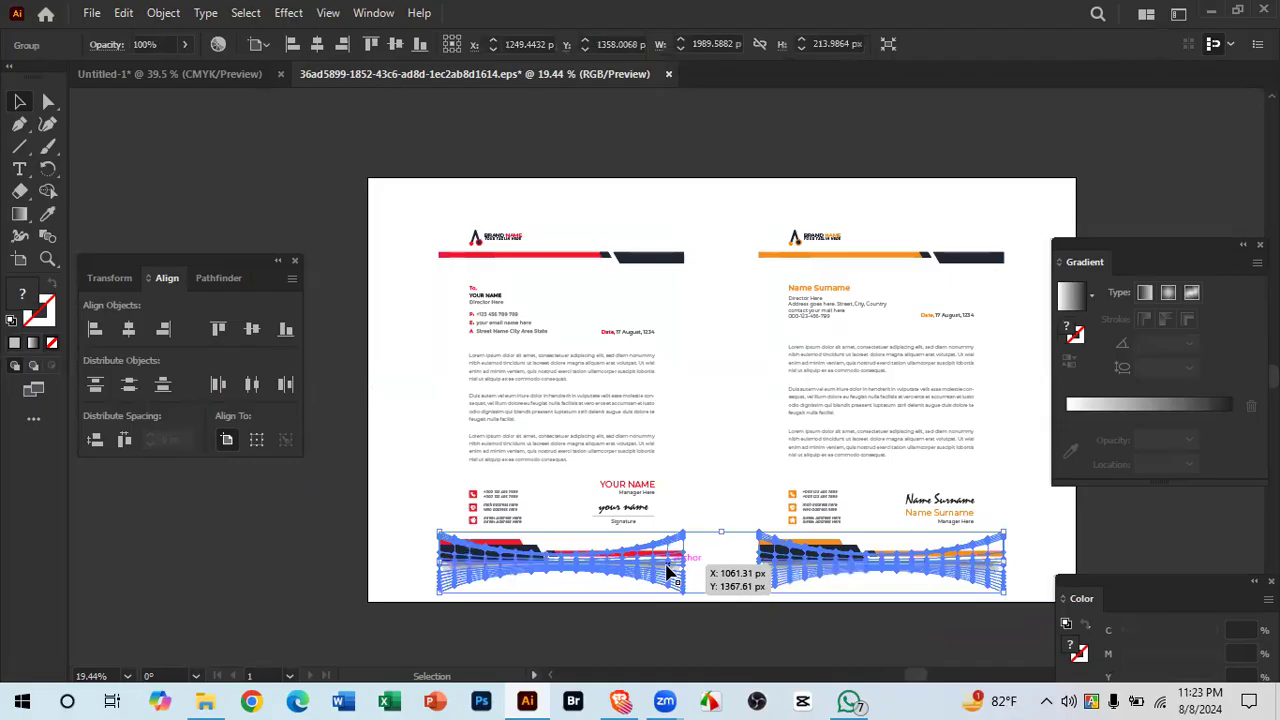
key("ctrl+z")
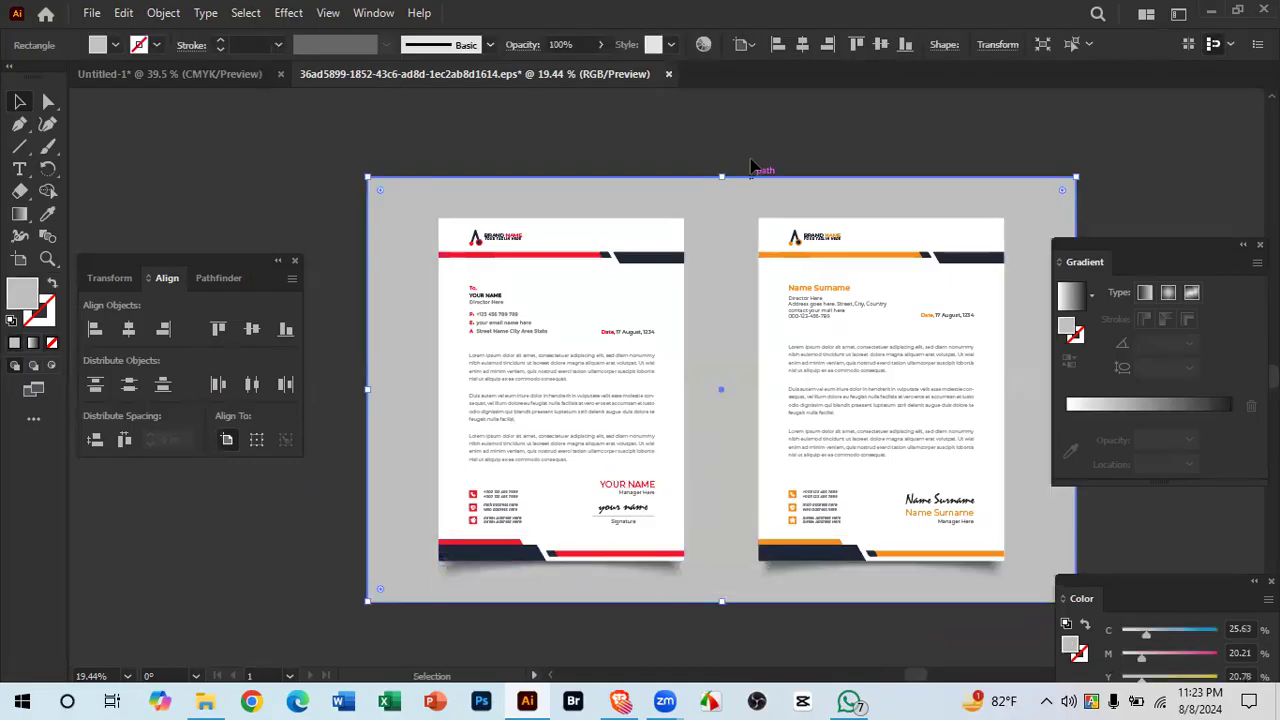
Step: Lock the grey background rectangle and remove the shadows beneath both letterhead pages
left_click(758, 143)
left_click_drag(1083, 190, 1086, 191)
key("ctrl+2")
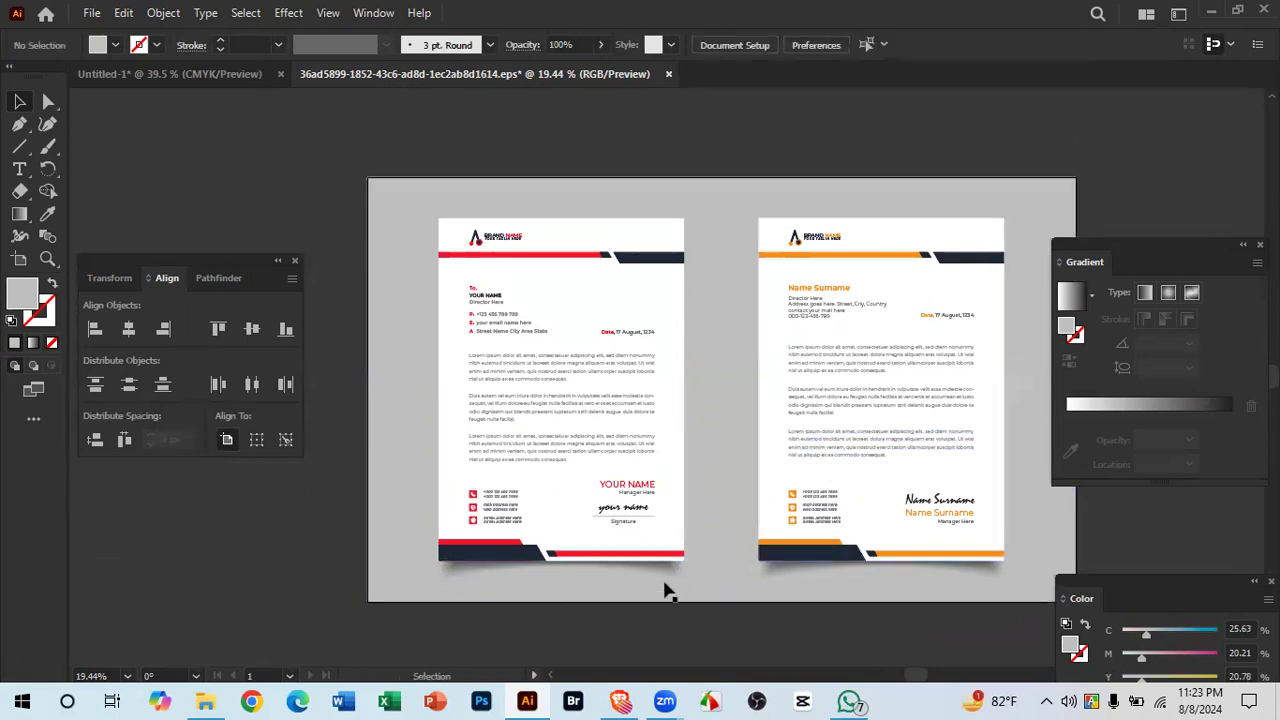
scroll(575, 595, "up", 2)
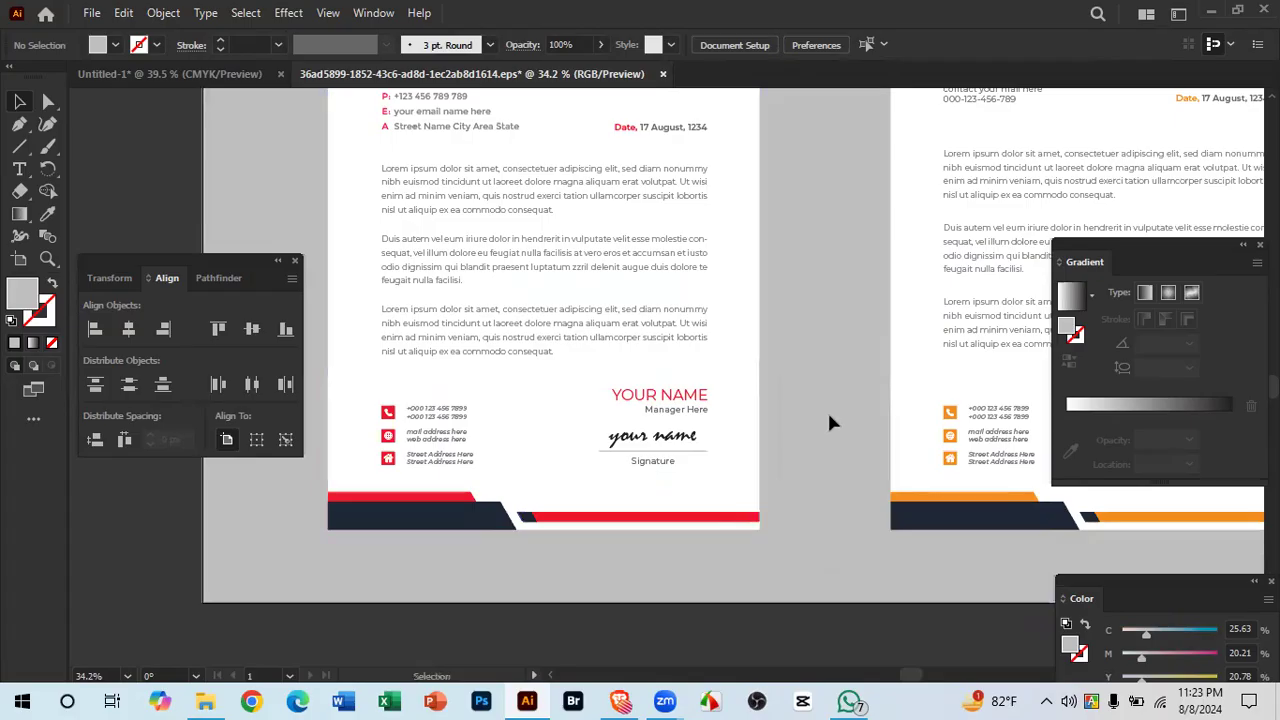
Step: Lock the group holding the white pages and coloured stripes of both letterheads
scroll(586, 391, "down", 2)
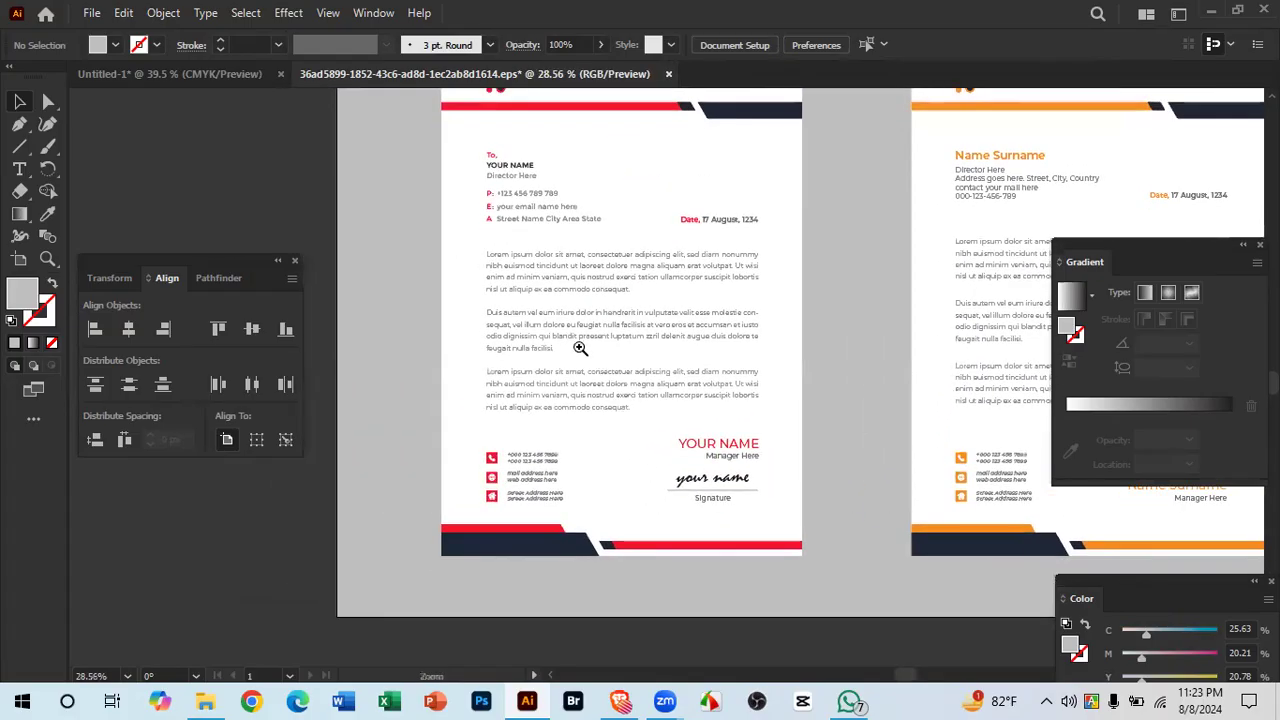
scroll(586, 347, "down", 1)
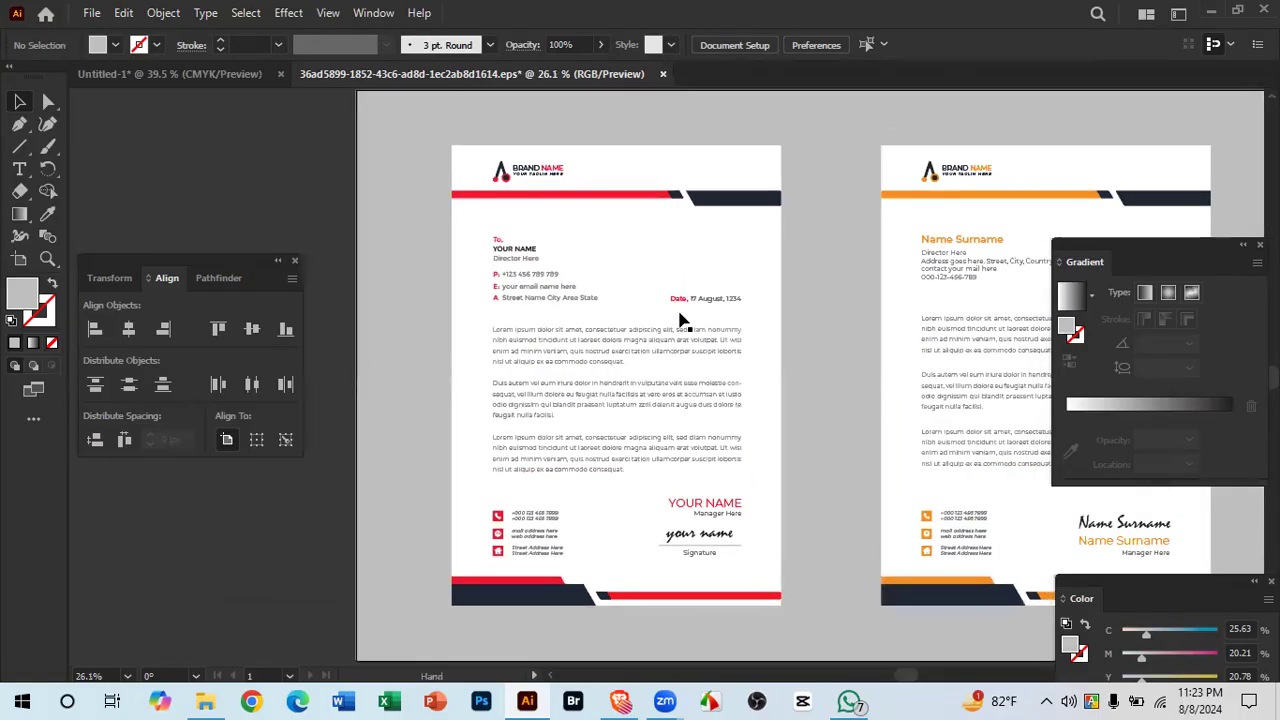
left_click_drag(679, 312, 668, 316)
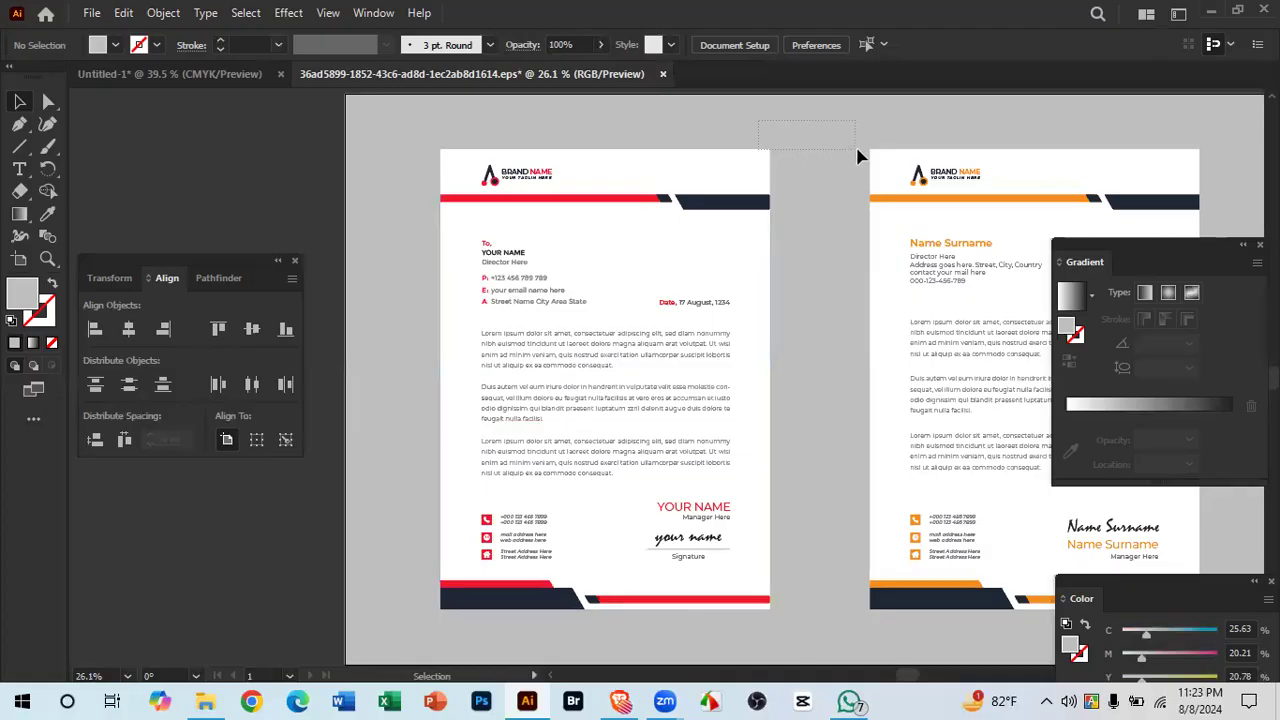
left_click(887, 182)
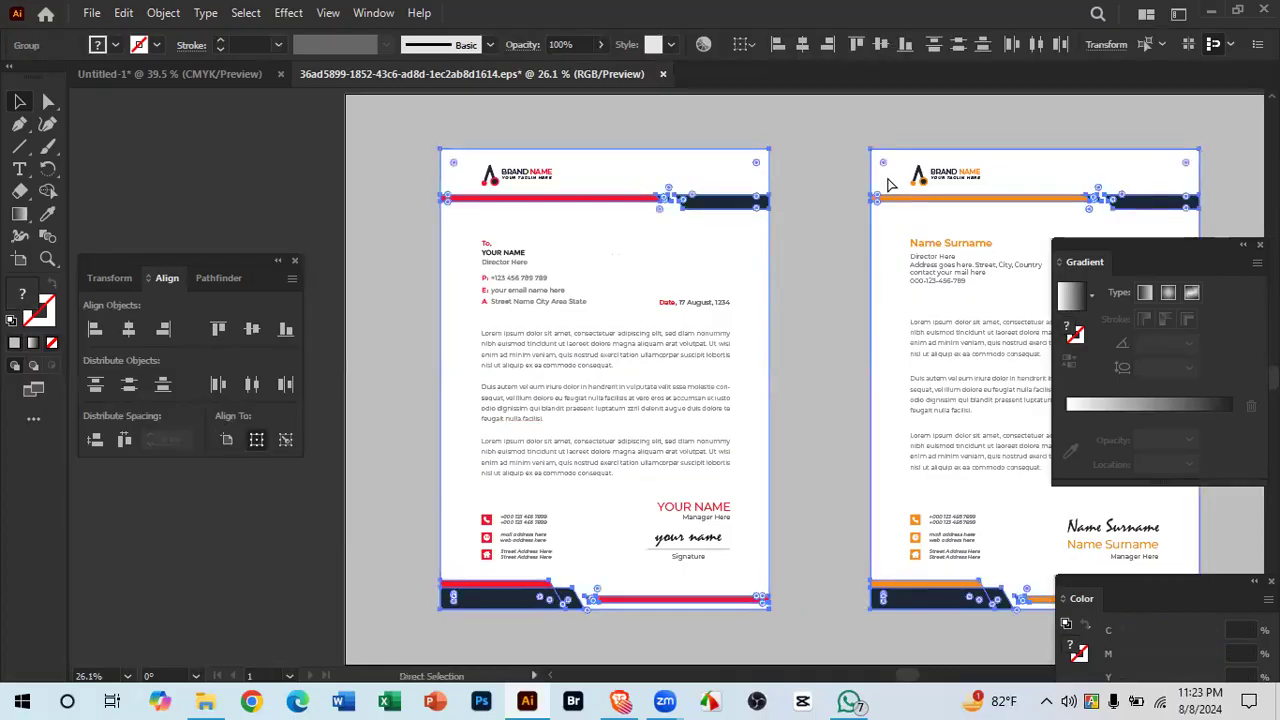
key("ctrl+2")
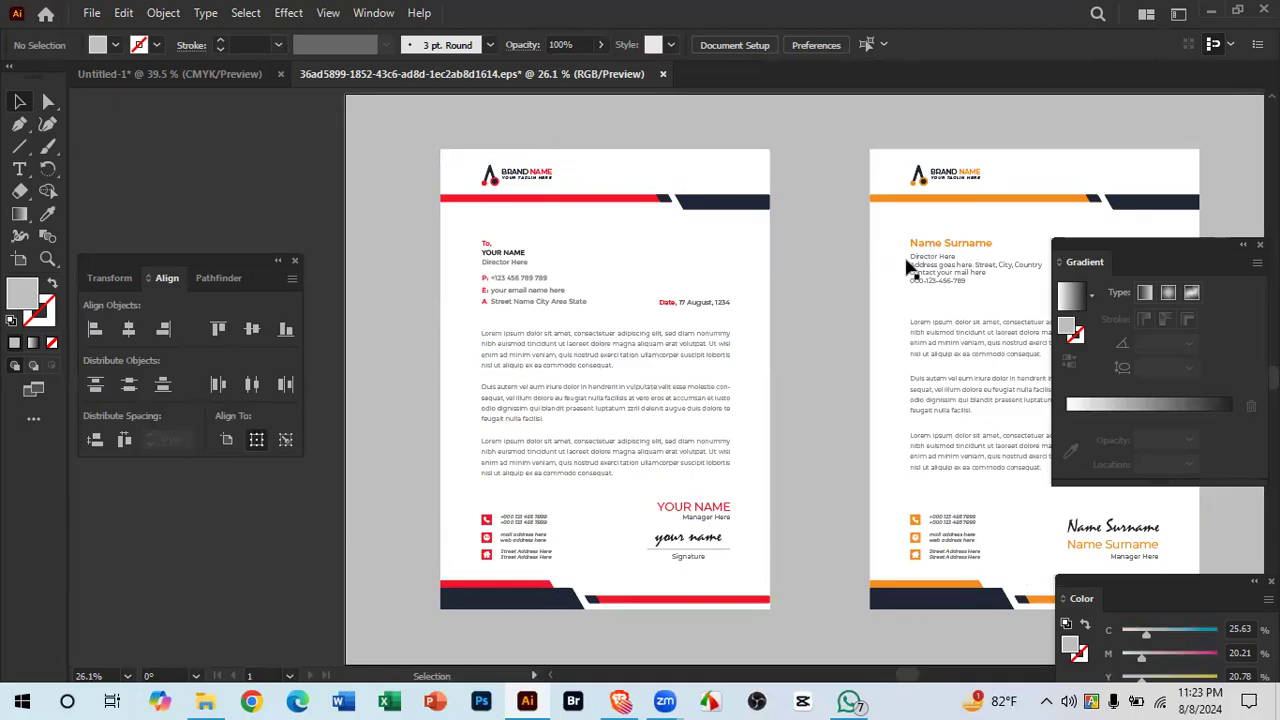
Step: Unlock all locked artwork and lock only the grey background rectangle again
scroll(661, 259, "down", 1)
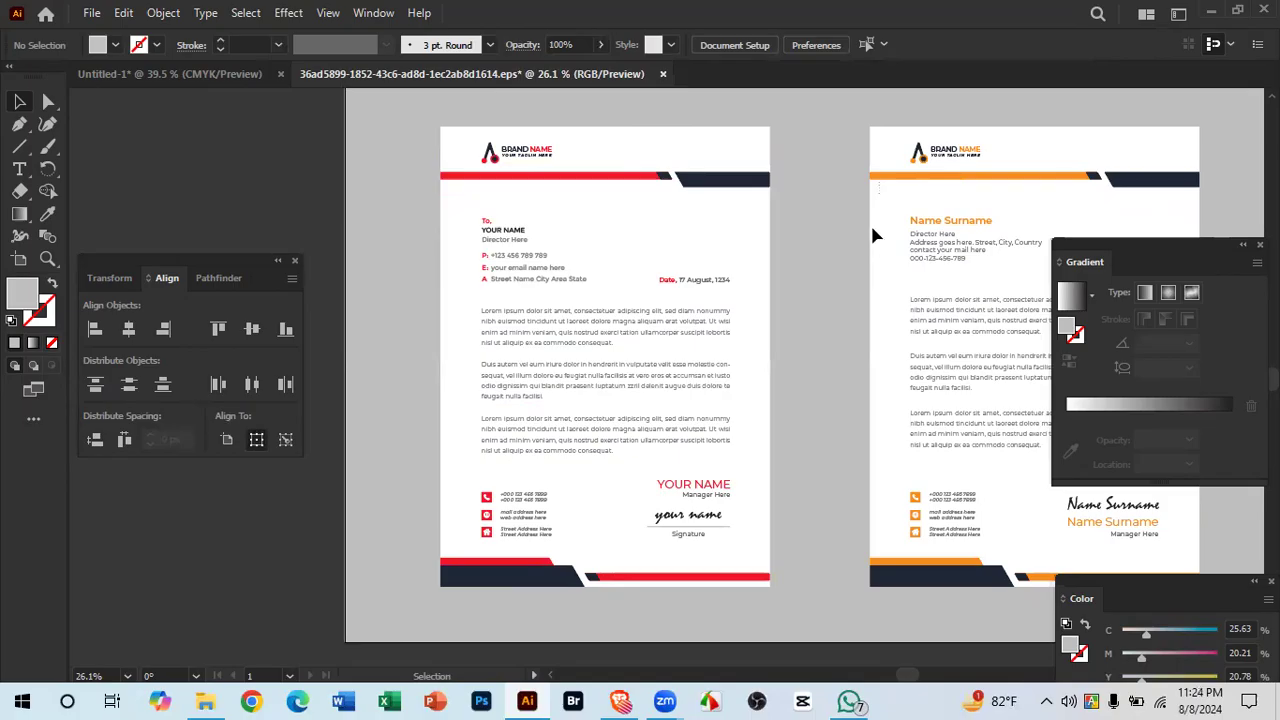
key("ctrl+a")
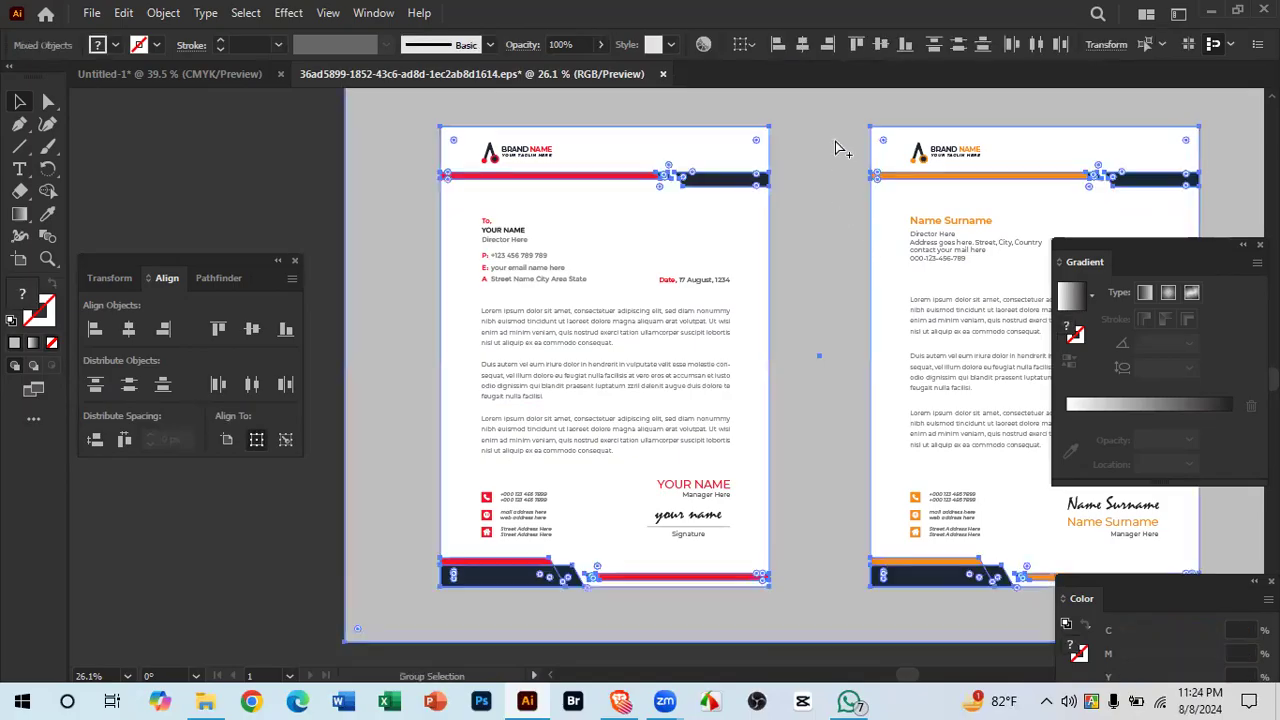
left_click(297, 147)
left_click(380, 206)
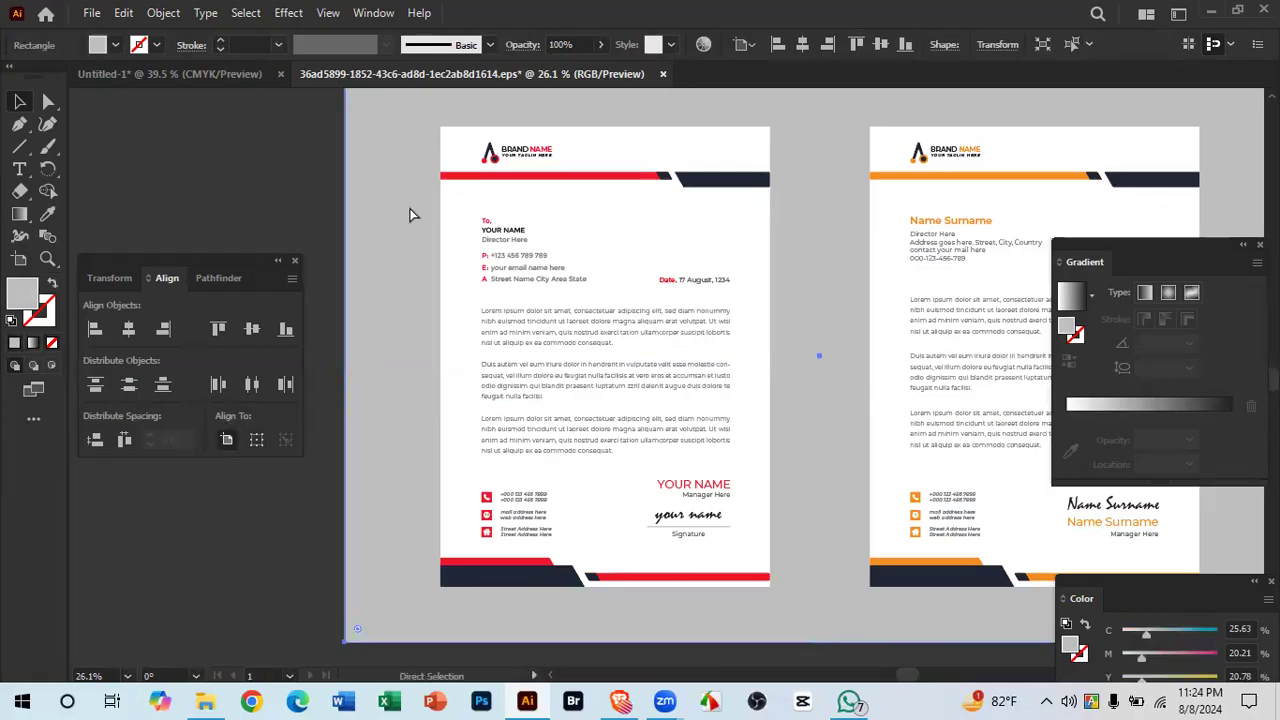
key("ctrl+2")
Step: Inspect the header stripe shapes of the red letterhead up close
key("ctrl+space")
left_click_drag(642, 162, 880, 248)
left_click_drag(712, 249, 812, 260)
left_click(752, 214)
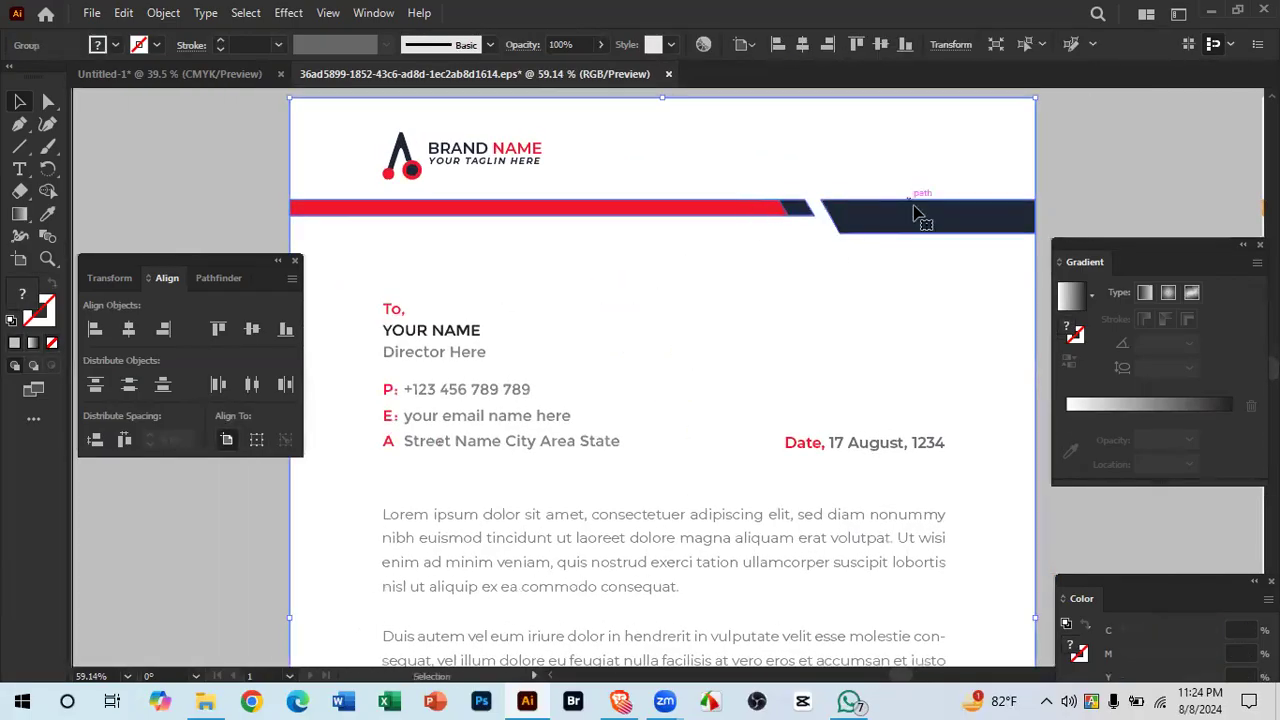
key("ctrl+space")
left_click_drag(908, 251, 620, 217)
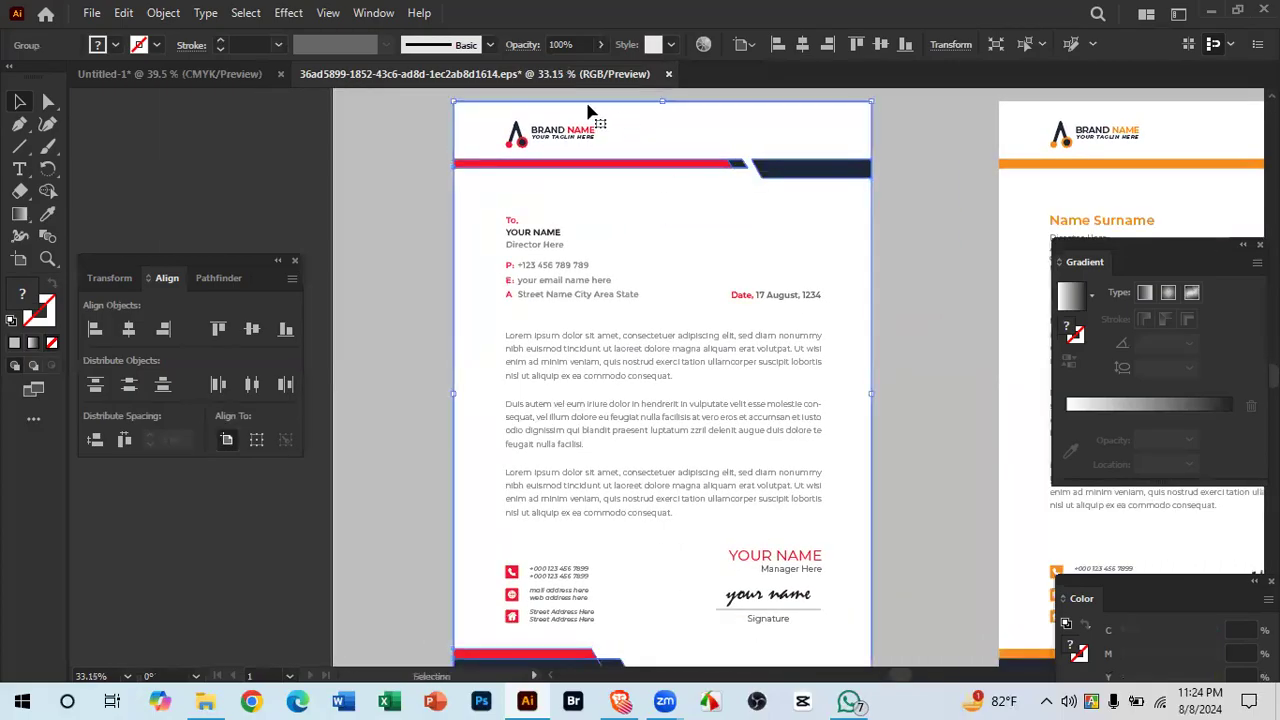
Step: In the Untitled-1 document, draw a black header bar about 6.1 in wide and 0.3 in high from the artboard's left bleed edge
left_click(210, 72)
key("ctrl+space")
left_click_drag(791, 186, 796, 188)
key("space")
left_click_drag(751, 237, 727, 261)
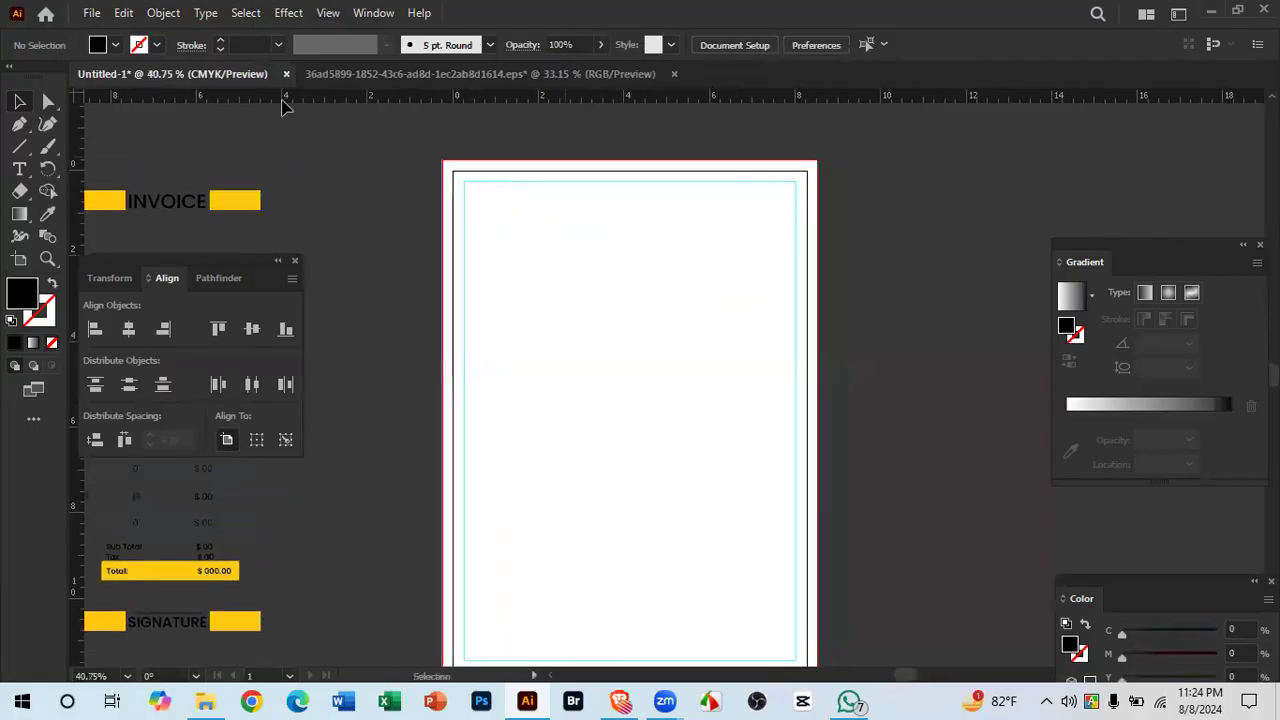
left_click(19, 146)
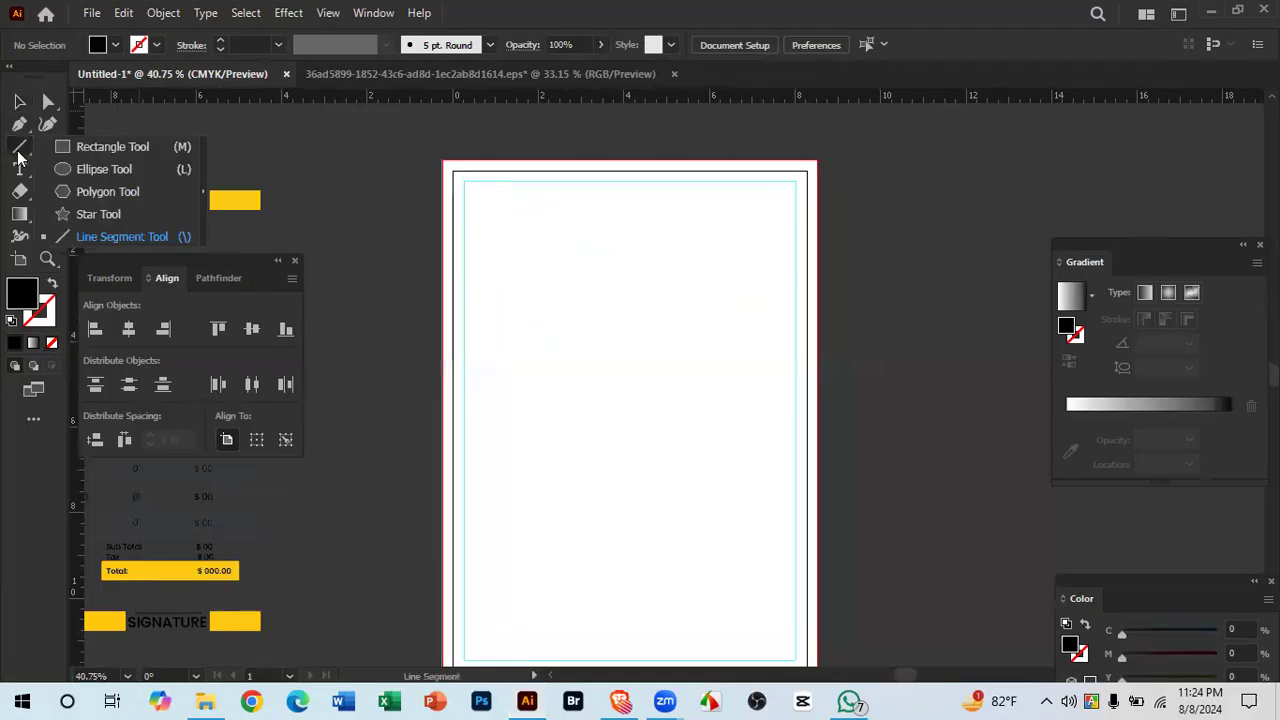
left_click(126, 146)
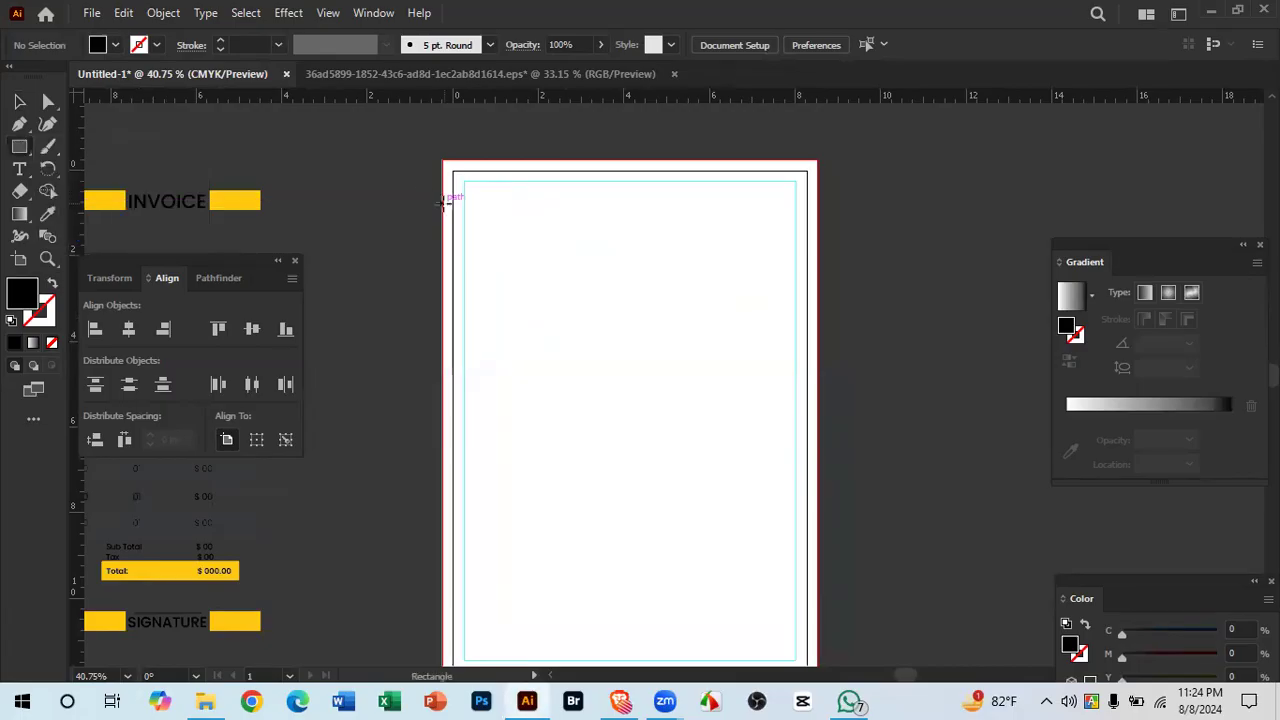
left_click_drag(443, 218, 703, 231)
Step: Slant the right end of the black header bar by moving its upper-right anchor point about 0.2 in inward
key("ctrl+space")
left_click_drag(695, 212, 1003, 318)
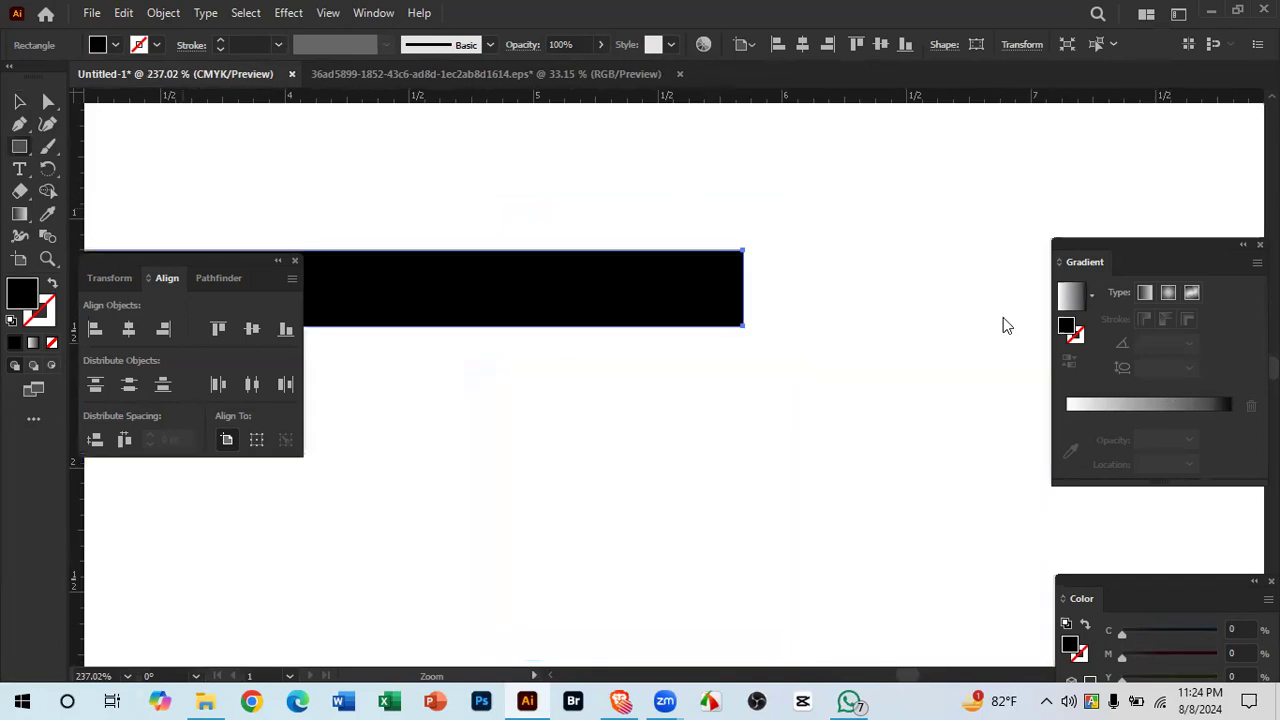
left_click_drag(820, 251, 973, 232)
left_click(52, 103)
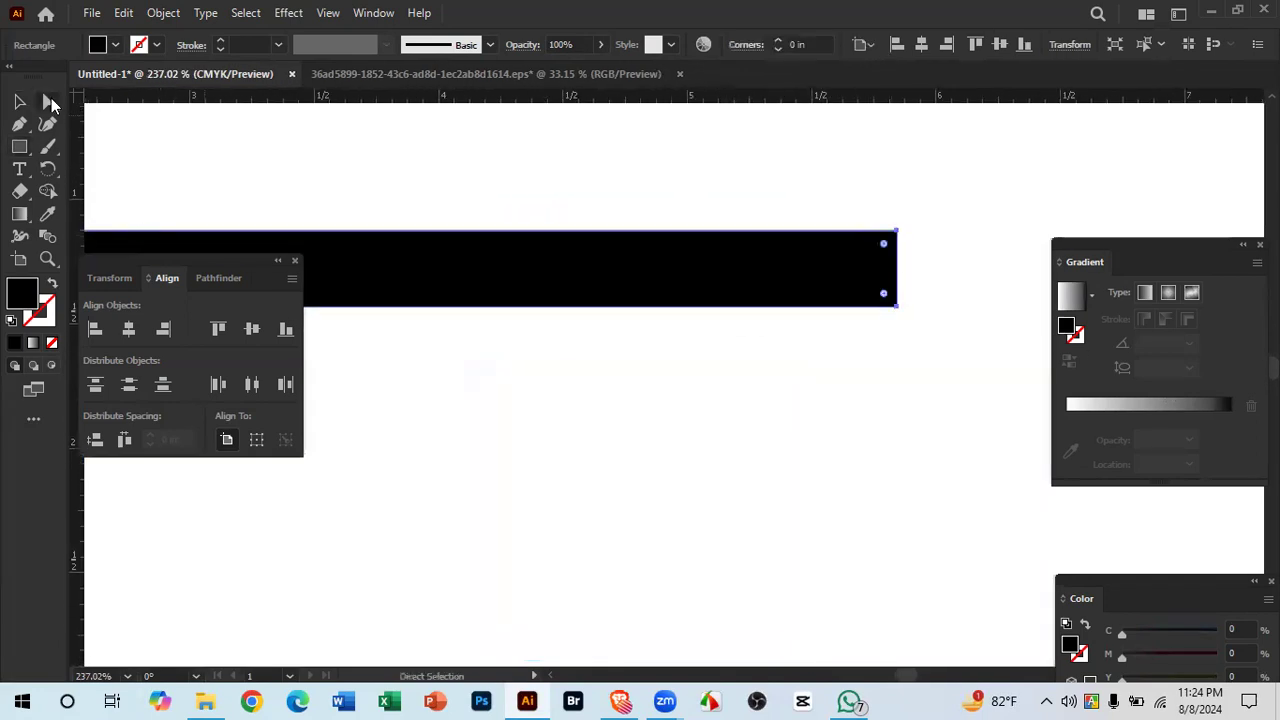
left_click_drag(896, 231, 847, 235)
left_click(927, 243)
left_click_drag(870, 416, 786, 346)
Step: In the reference document, ungroup the red letterhead artwork that contains the header stripes
left_click(345, 75)
left_click(774, 131)
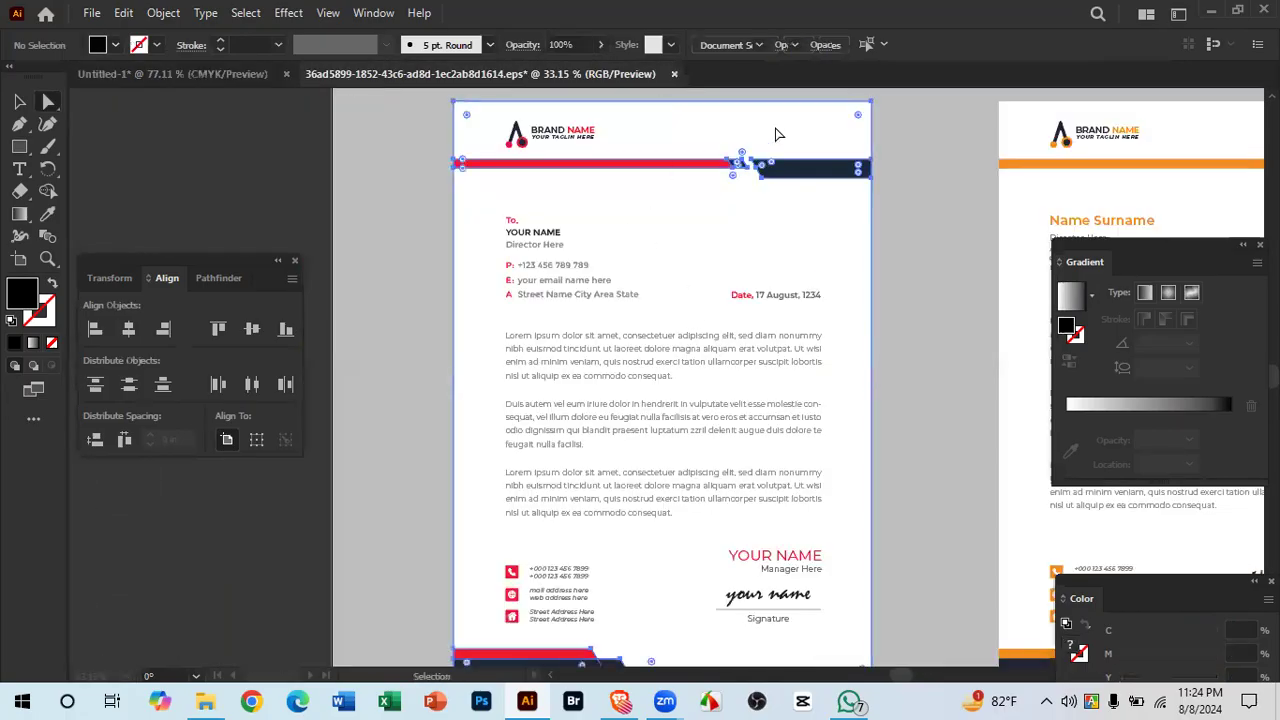
left_click_drag(735, 165, 1080, 375)
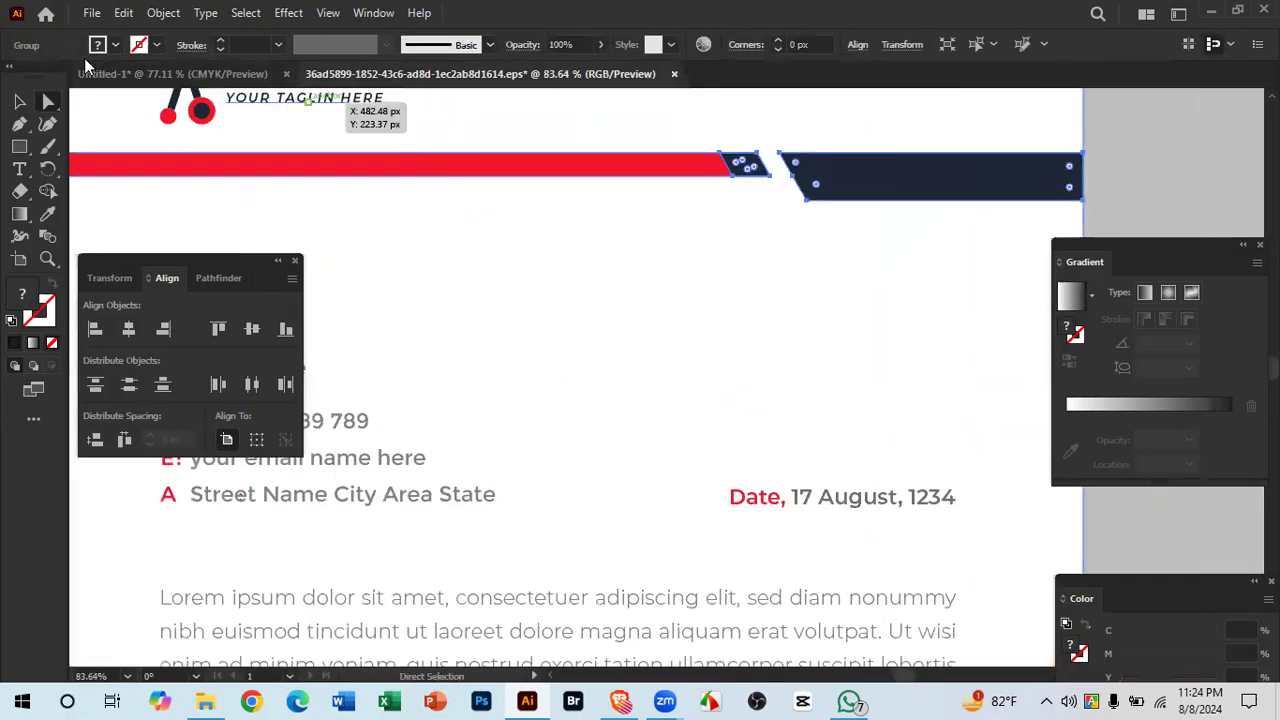
left_click(20, 102)
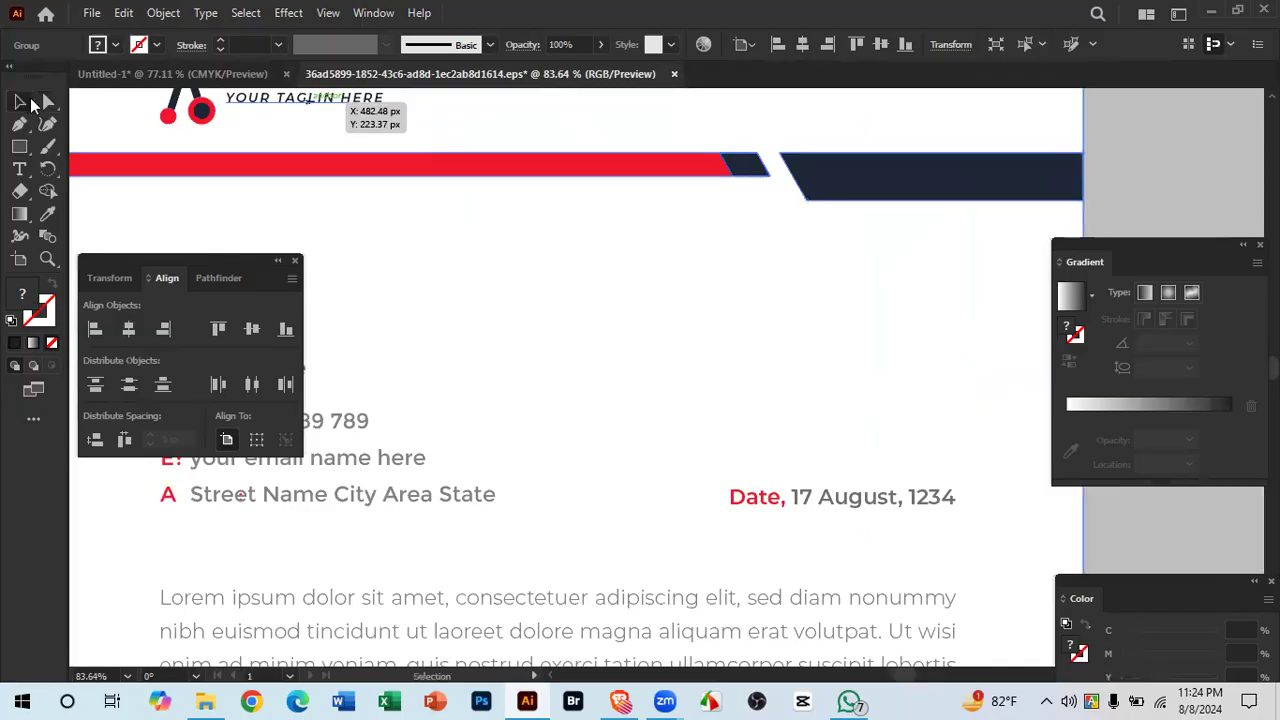
left_click_drag(753, 170, 792, 128)
key("ctrl+z")
right_click(757, 150)
left_click(823, 331)
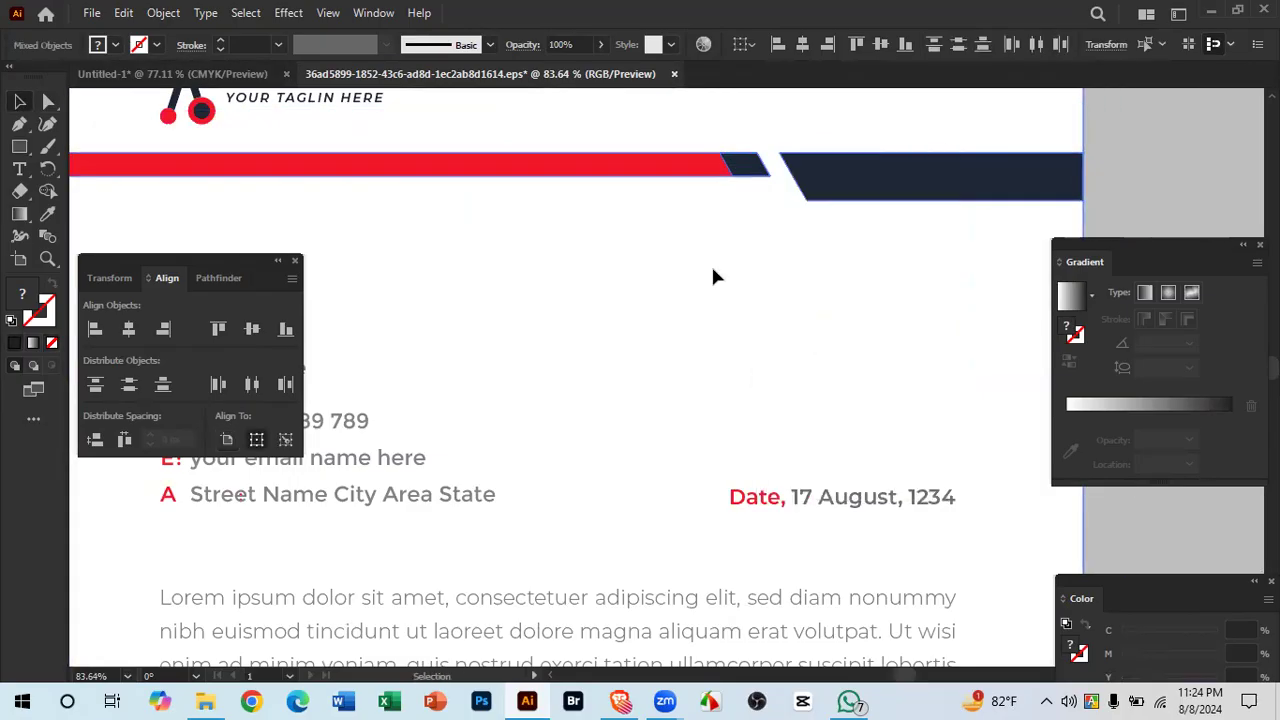
Step: Ungroup the nested group that holds the red letterhead's white page and header stripes
right_click(750, 168)
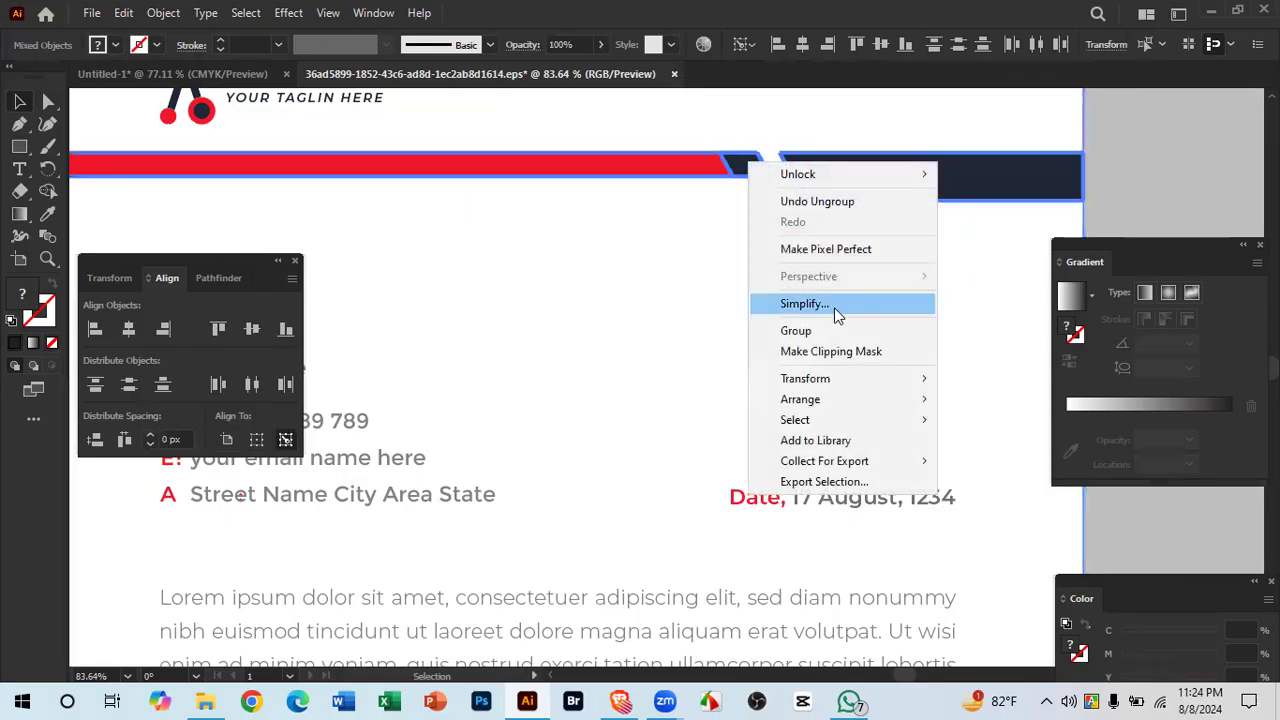
left_click(731, 254)
double_click(731, 257)
left_click_drag(775, 300, 517, 263)
double_click(430, 233)
left_click(791, 262)
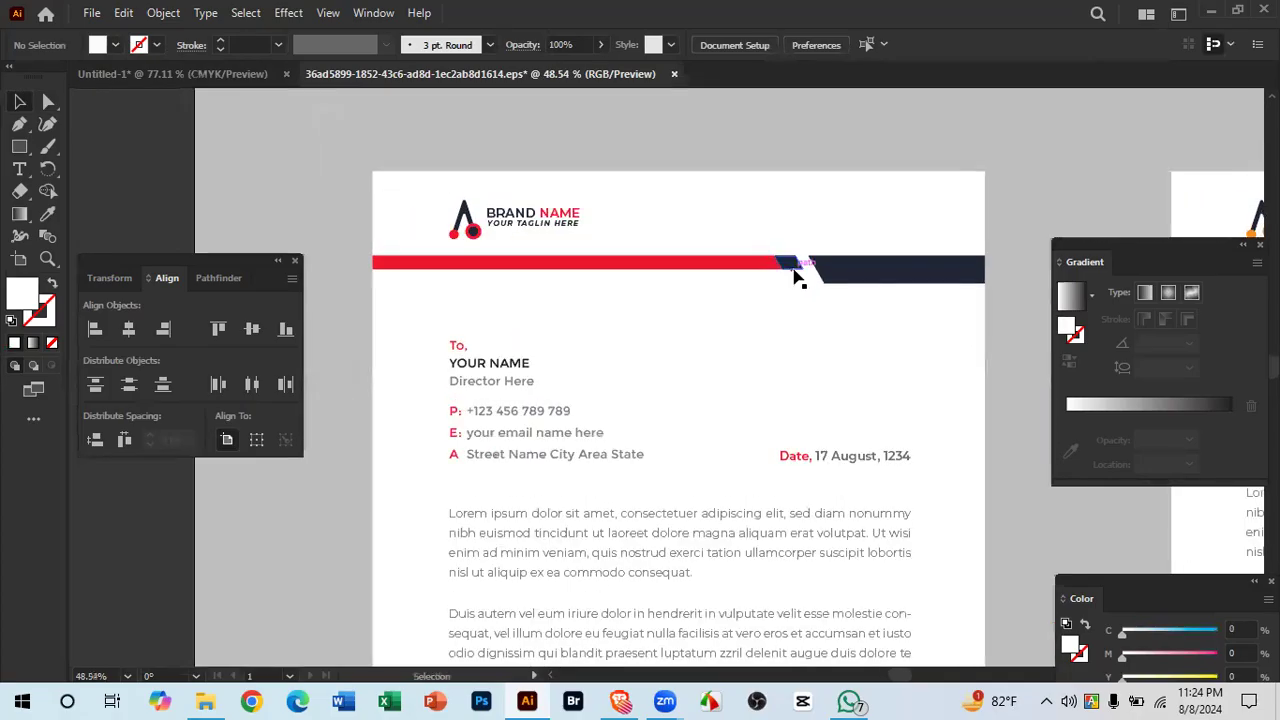
key("v")
left_click(791, 264)
right_click(793, 267)
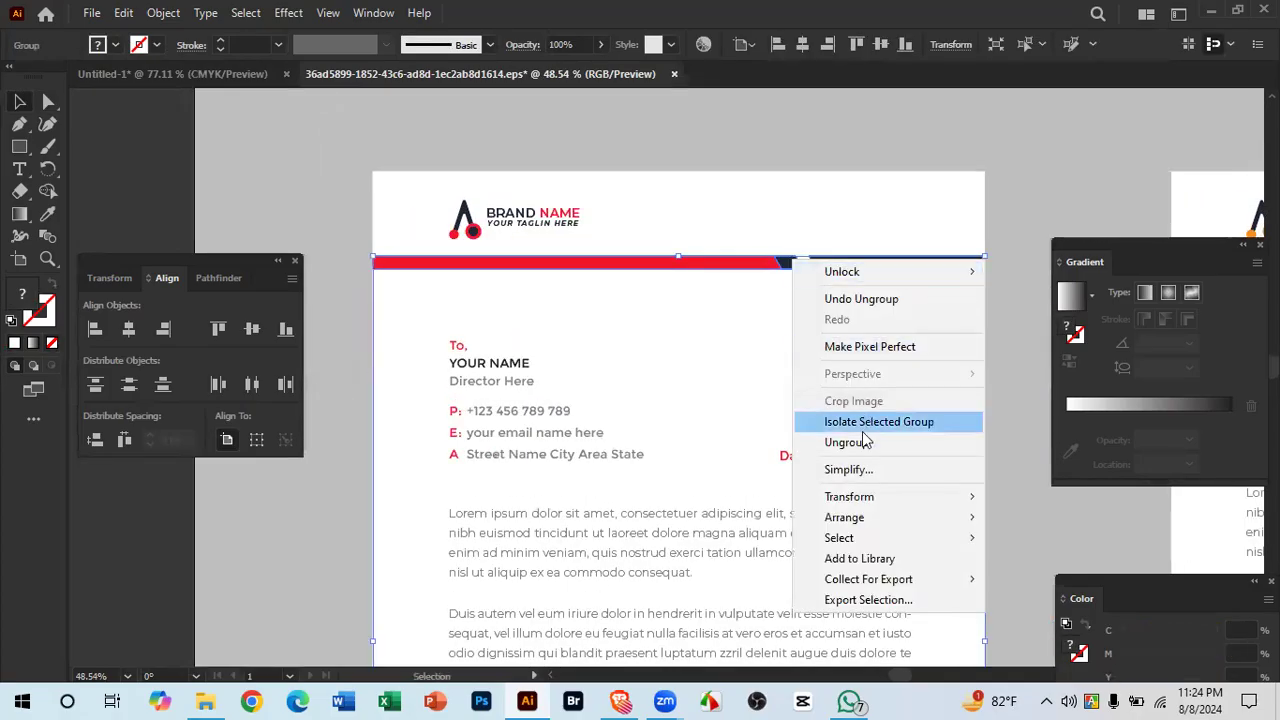
left_click(864, 442)
Step: Ungroup the header stripe group so the wide dark block separates from the red stripe
left_click(786, 306)
key("ctrl+space")
left_click_drag(792, 261, 951, 373)
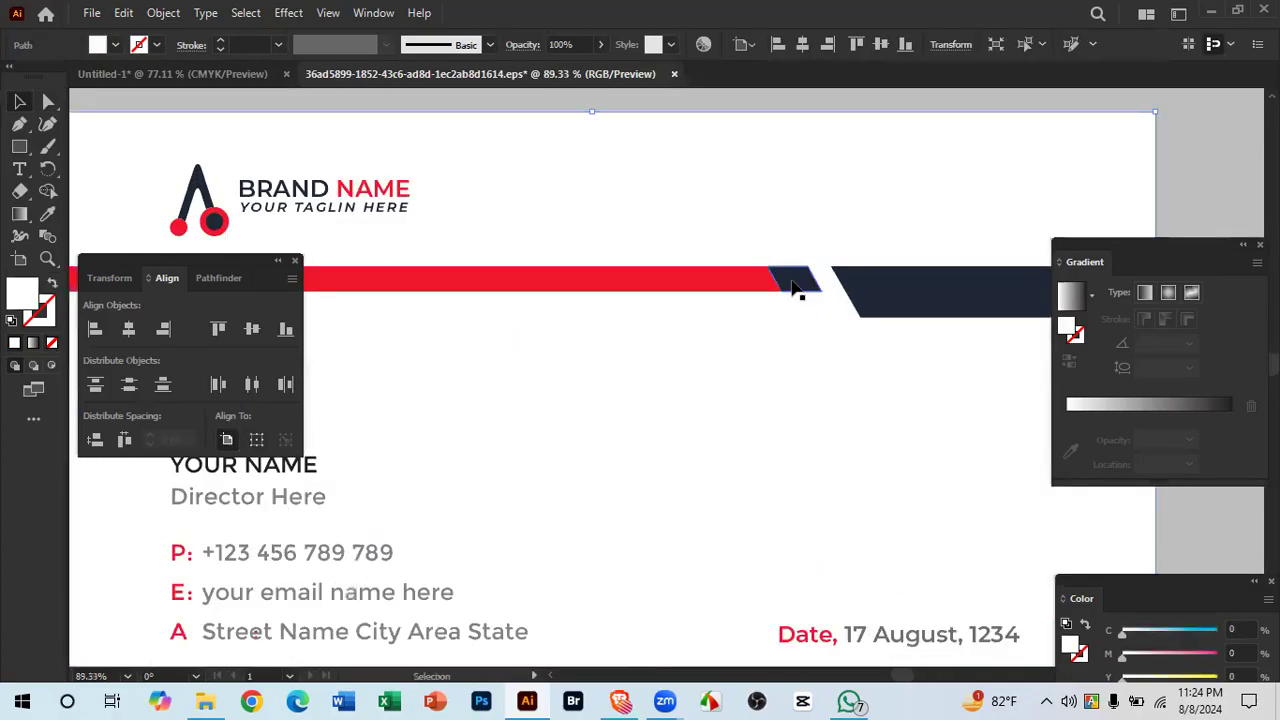
left_click(805, 290)
right_click(792, 281)
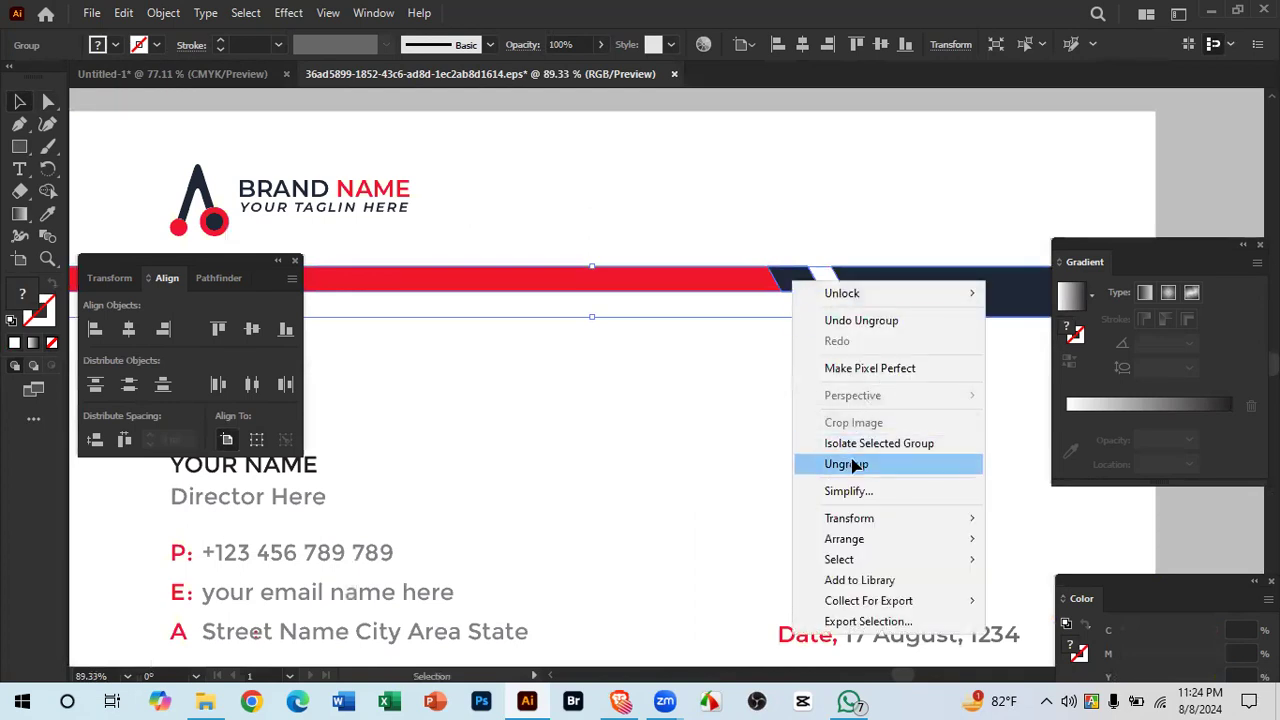
left_click(852, 466)
Step: Ungroup the red stripe from the small dark parallelogram at its slanted end
left_click(794, 256)
left_click(796, 271)
right_click(796, 275)
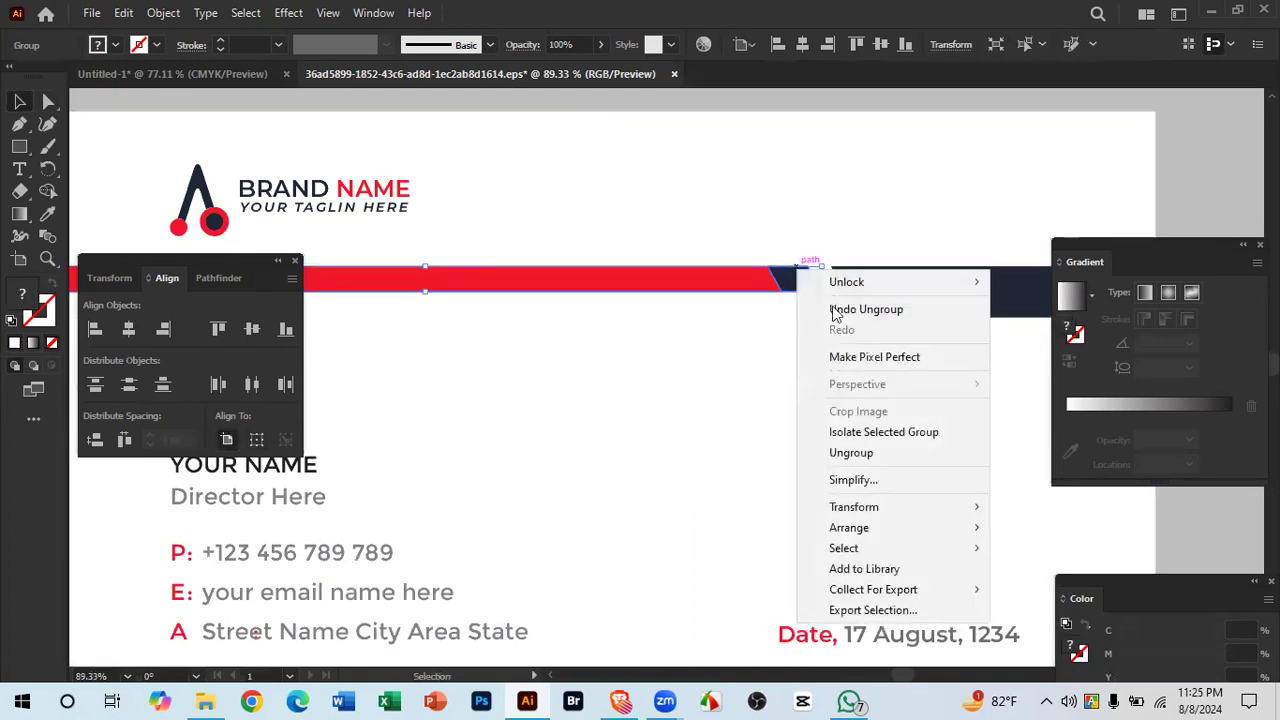
left_click(880, 477)
left_click(794, 315)
Step: Move the small dark parallelogram up off the red stripe to examine its shape, and undo the move
left_click(800, 280)
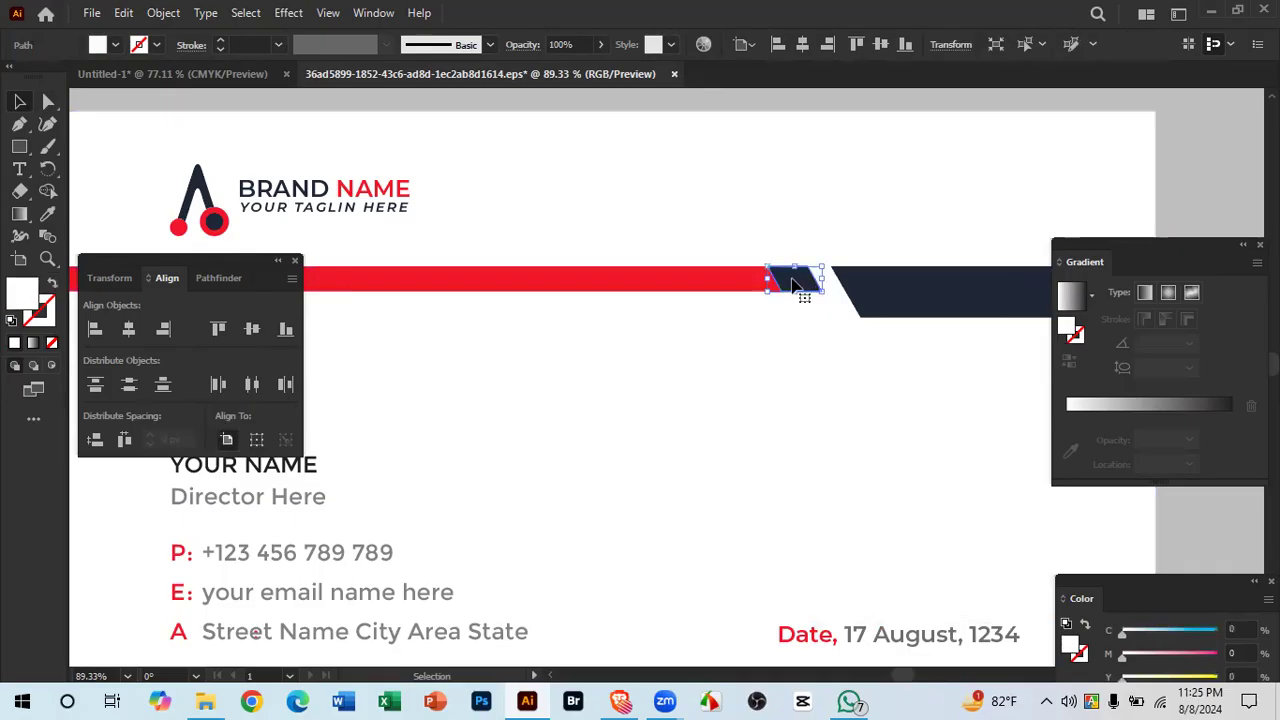
left_click_drag(812, 268, 845, 213)
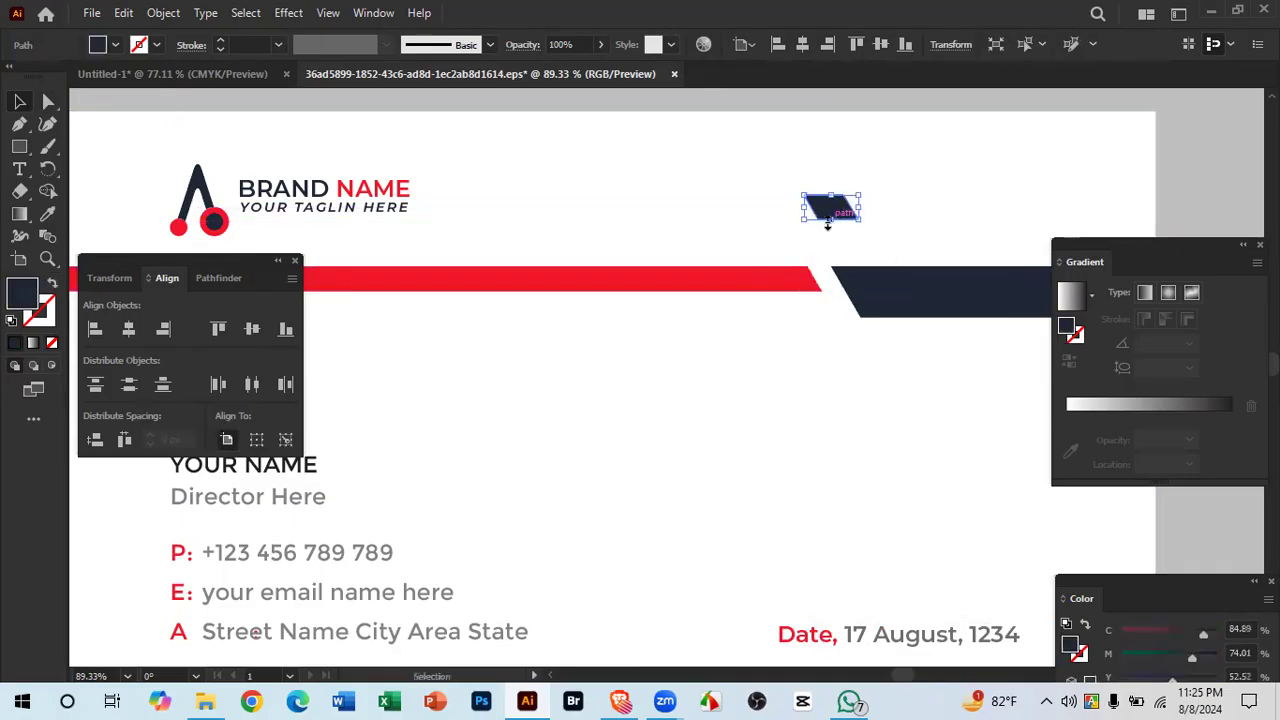
key("a")
key("ctrl+z")
key("v")
Step: In the Untitled-1 document, place a copy of the black header bar in line to its right, leaving a small gap
left_click(219, 72)
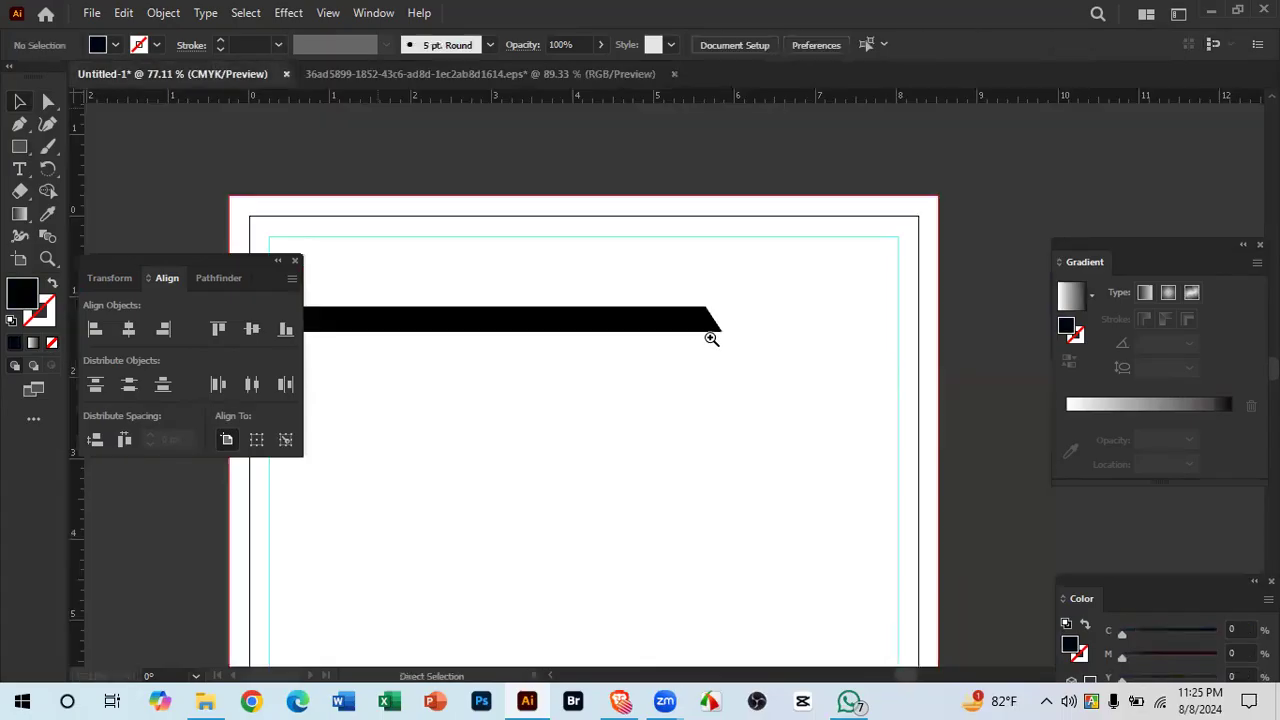
scroll(708, 334, "down", 2)
left_click_drag(620, 325, 996, 320)
scroll(871, 320, "up", 4)
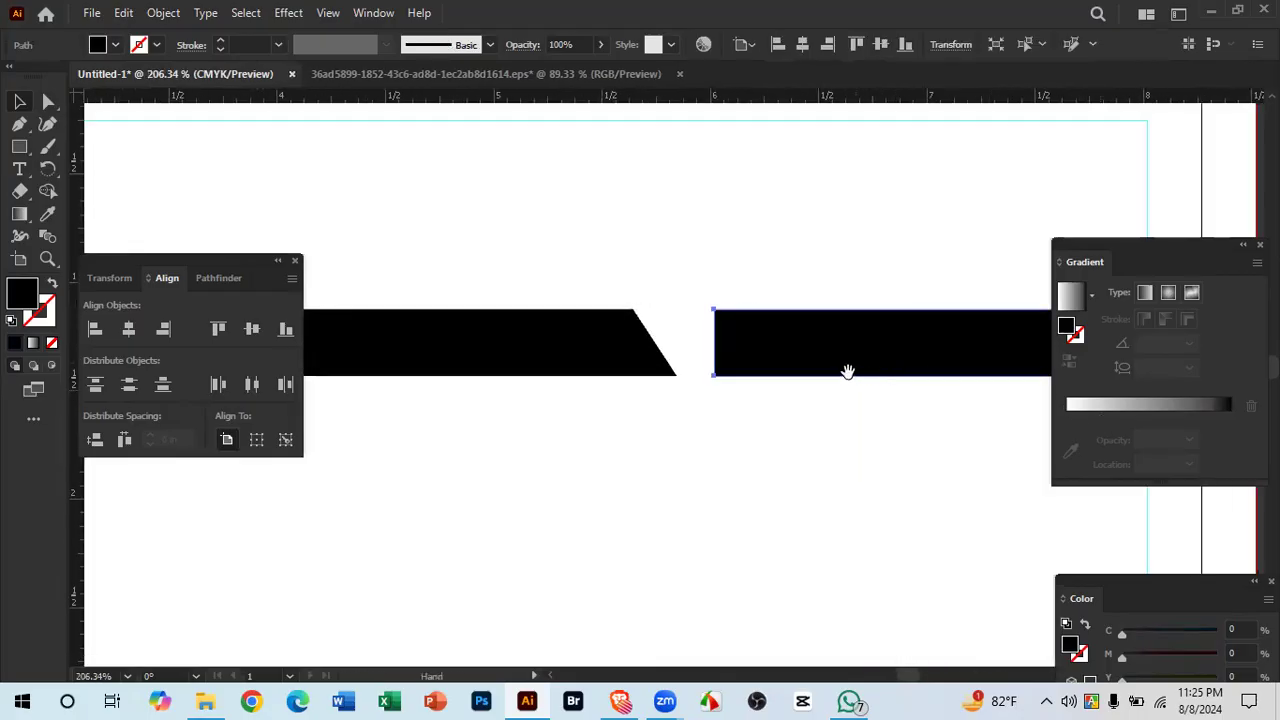
scroll(677, 340, "up", 2)
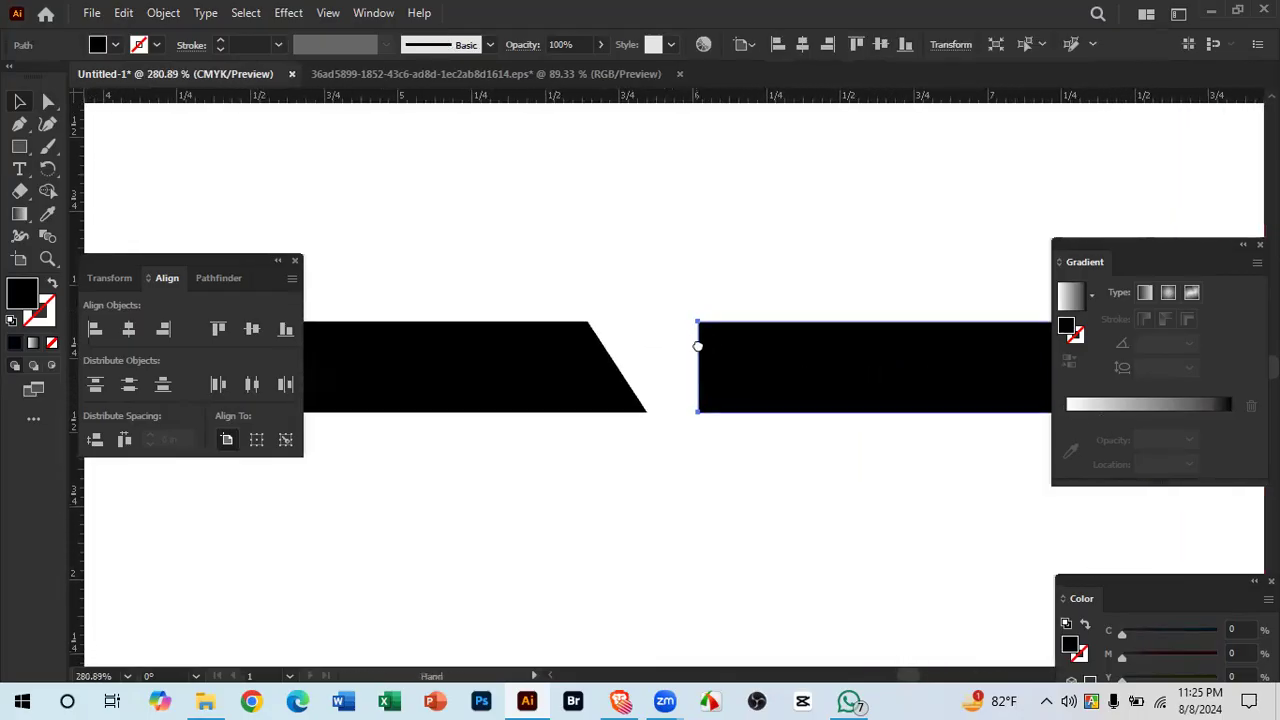
left_click_drag(753, 387, 733, 383)
Step: Slant the left end of the copied bar by moving its upper-left anchor point about 0.2 in outward, parallel to the first bar's end
left_click(49, 100)
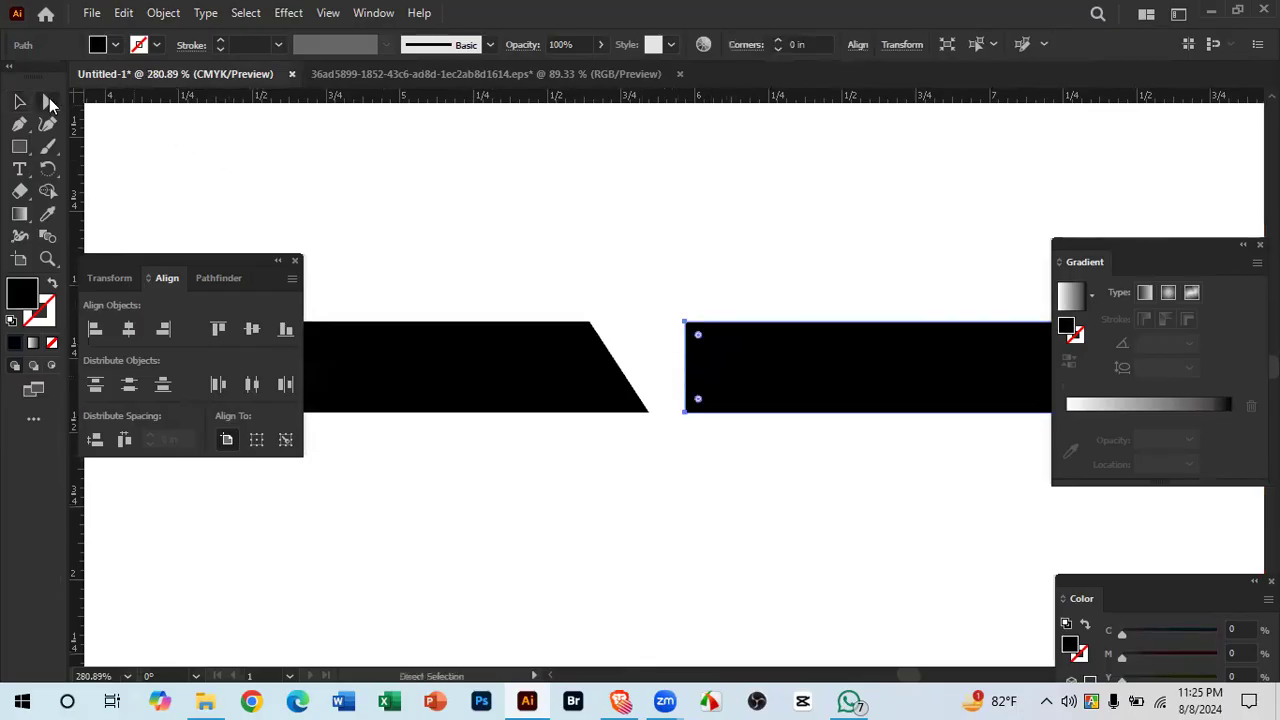
left_click(684, 317)
left_click_drag(683, 321, 624, 325)
left_click(756, 474)
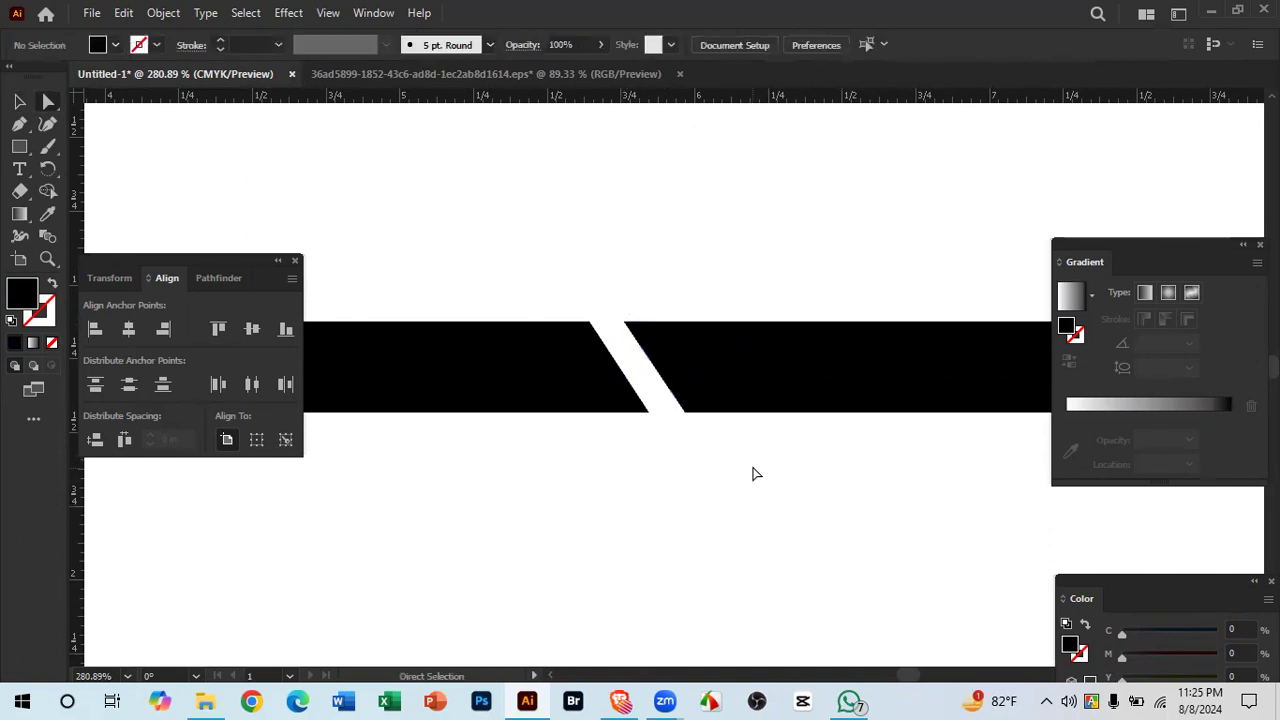
left_click_drag(624, 437, 446, 466)
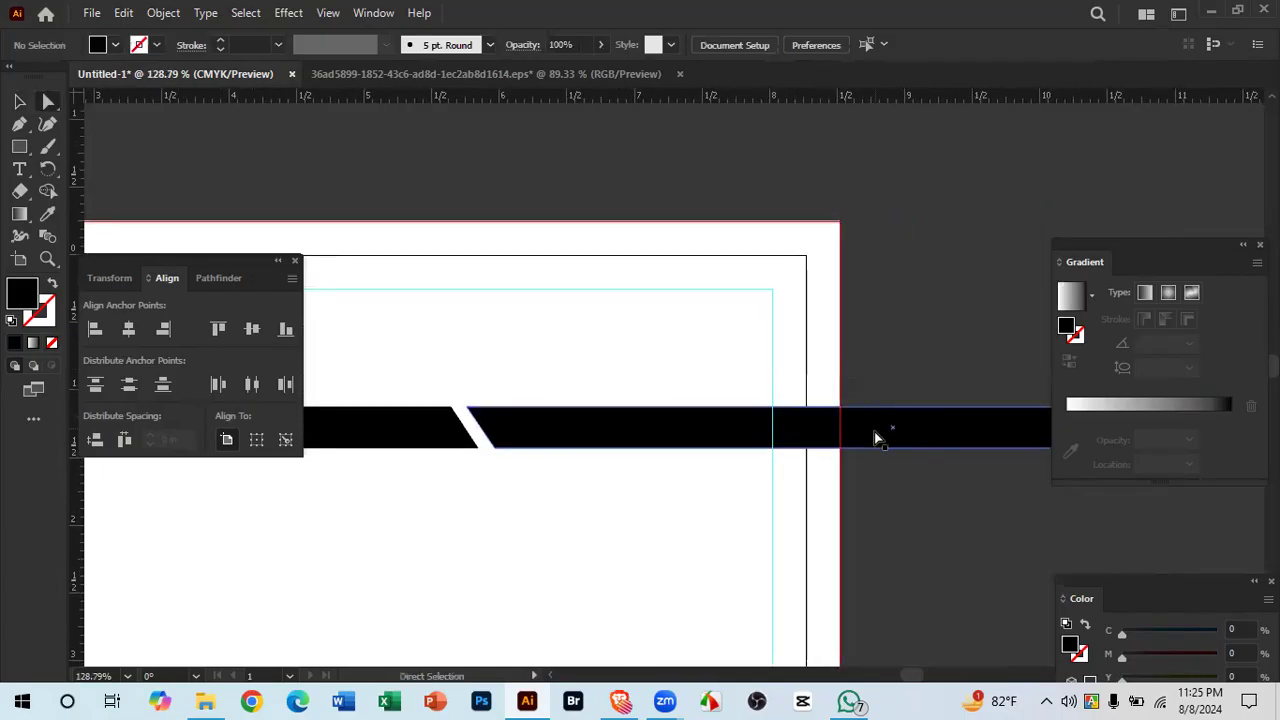
Step: Check the small dark piece in the reference and narrow the copied header bar in Untitled-1 to a block about 0.55 in wide
left_click(369, 73)
left_click(795, 280)
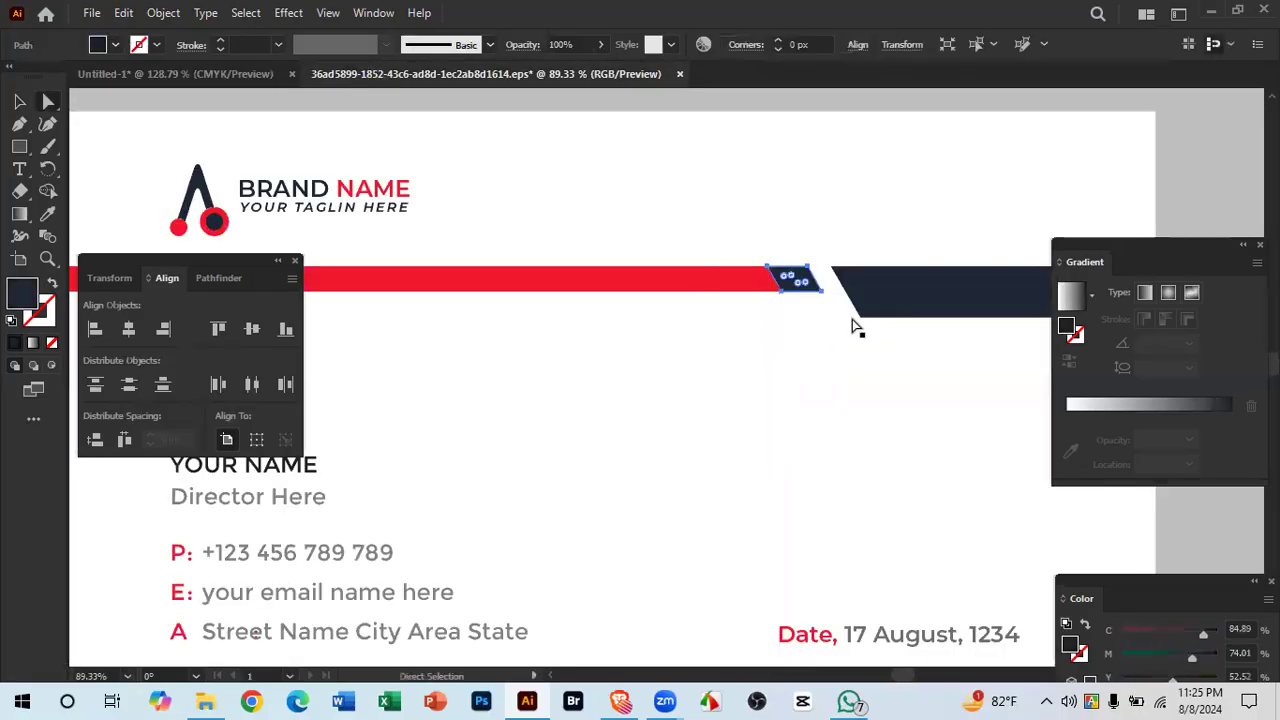
left_click_drag(940, 346, 621, 352)
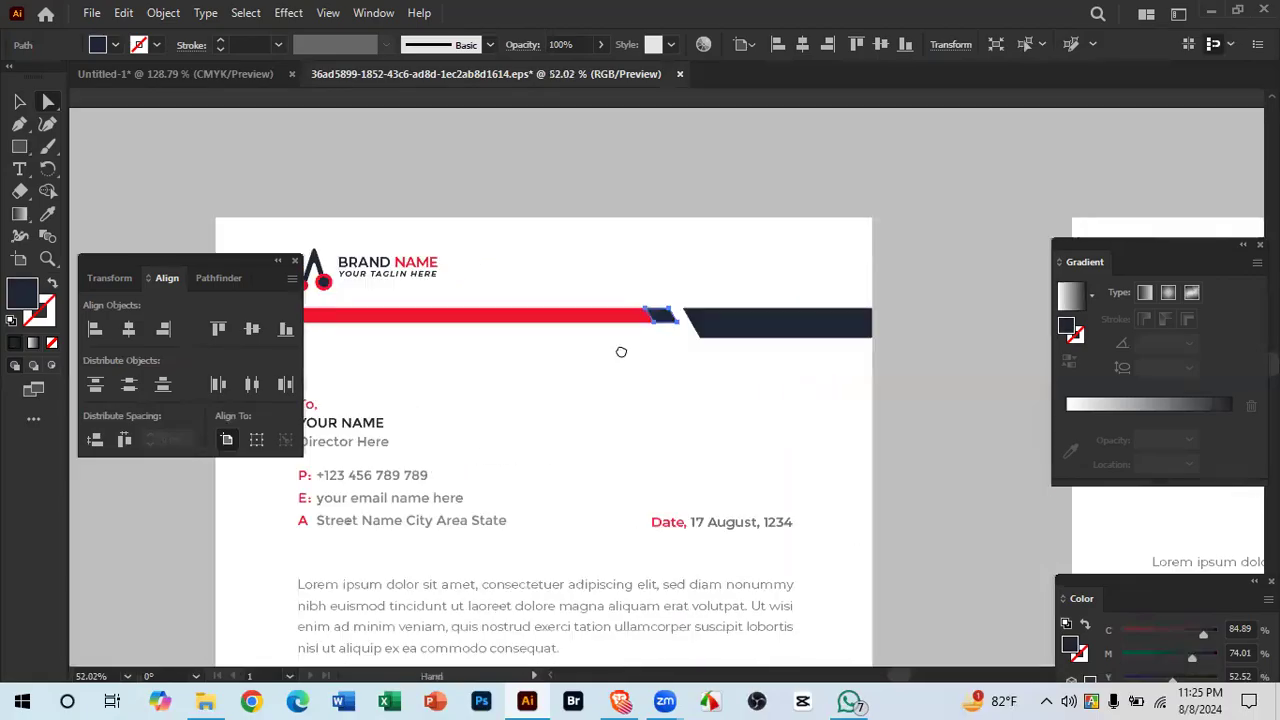
left_click(201, 73)
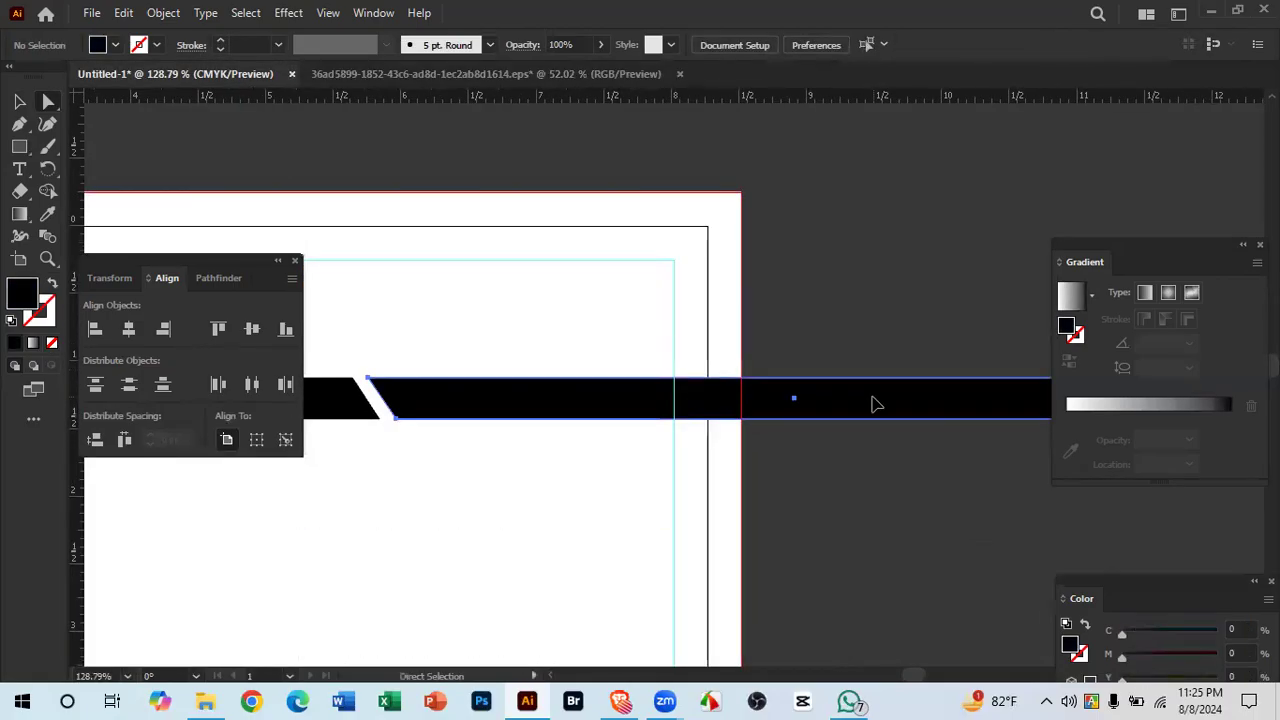
left_click(868, 401)
left_click(20, 103)
scroll(870, 420, "down", 3)
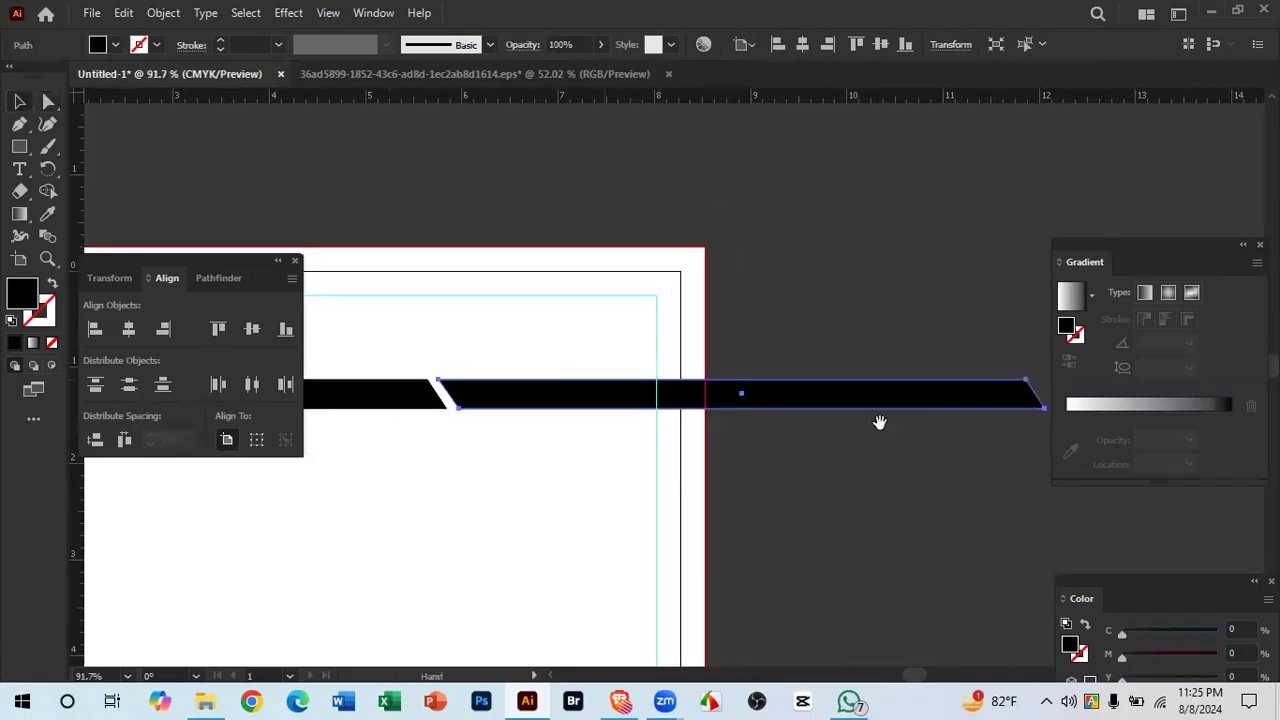
left_click_drag(1014, 400, 694, 426)
left_click_drag(520, 424, 531, 393)
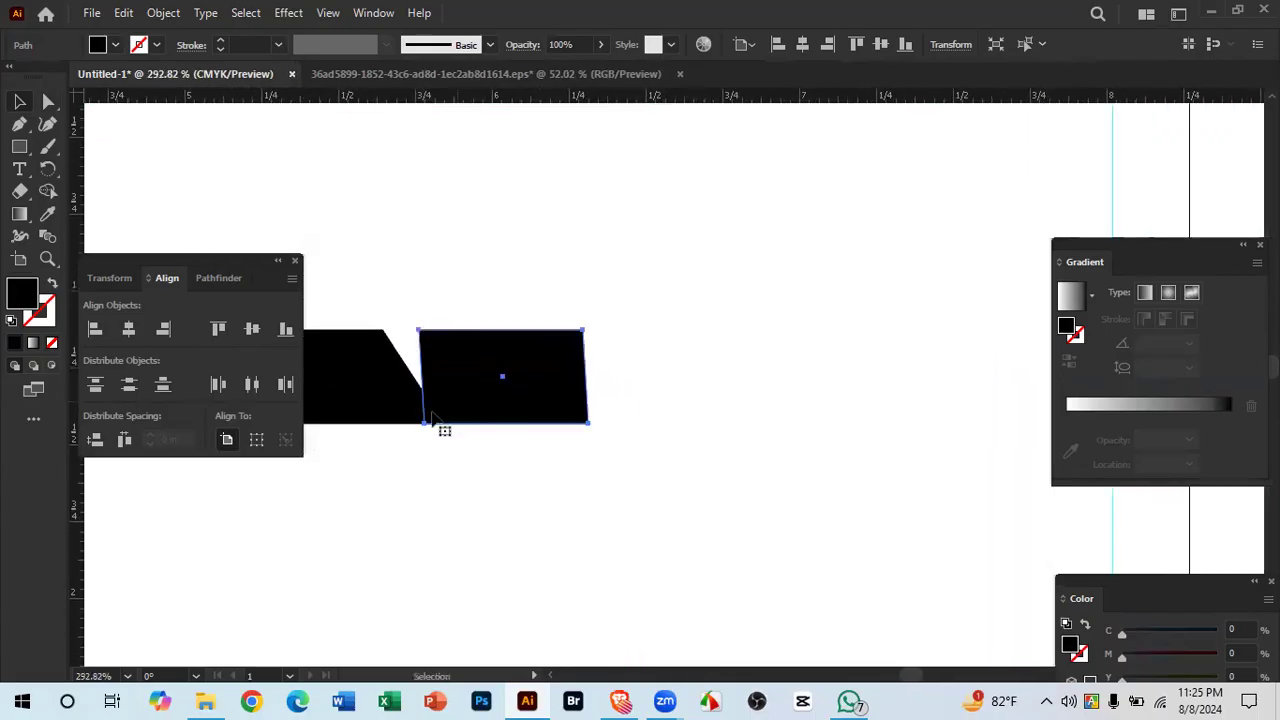
Step: Shape the short block into a parallelogram by moving its lower-left anchor point about 0.17 in right and its upper-right one about 0.16 in left
left_click(48, 103)
left_click_drag(414, 415, 560, 445)
left_click_drag(435, 420, 517, 418)
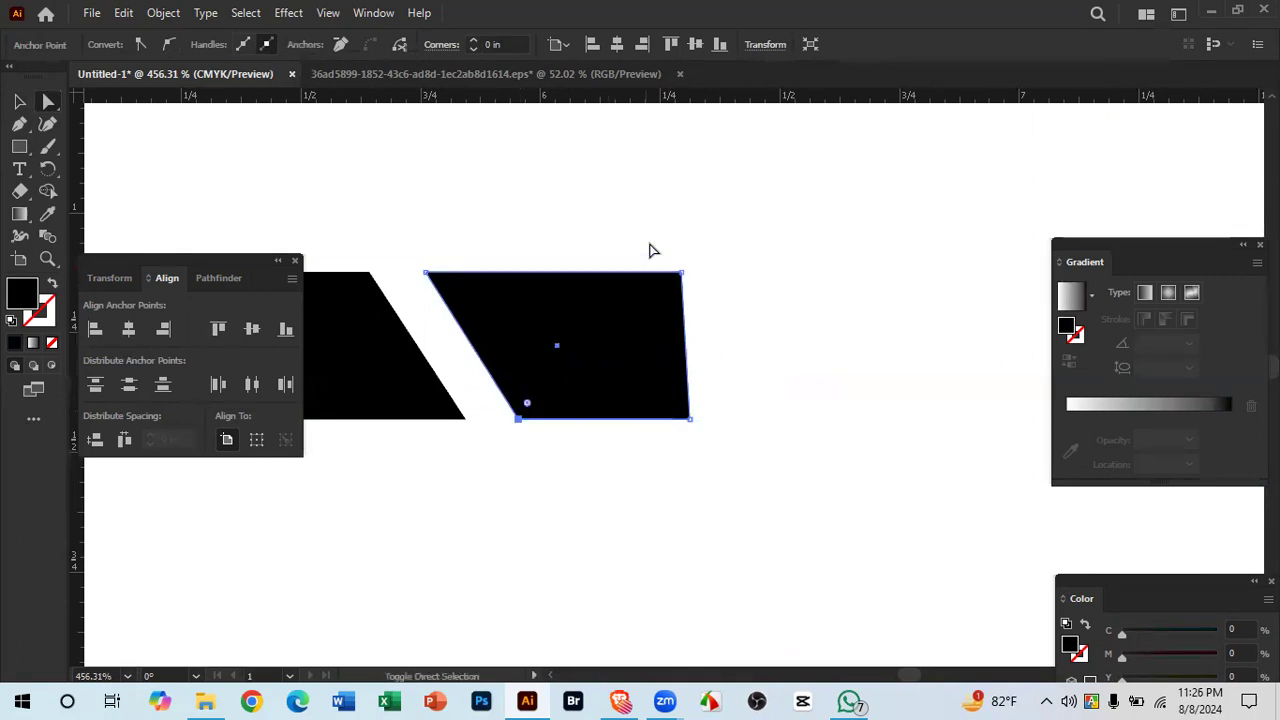
left_click(680, 274)
left_click_drag(680, 277, 604, 283)
left_click(802, 333)
Step: Nudge the black parallelogram slightly left to narrow the gap beside the long header bar
left_click_drag(718, 333, 320, 328)
left_click_drag(618, 400, 420, 388)
left_click_drag(656, 370, 1006, 437)
left_click_drag(605, 373, 740, 377)
left_click(657, 375)
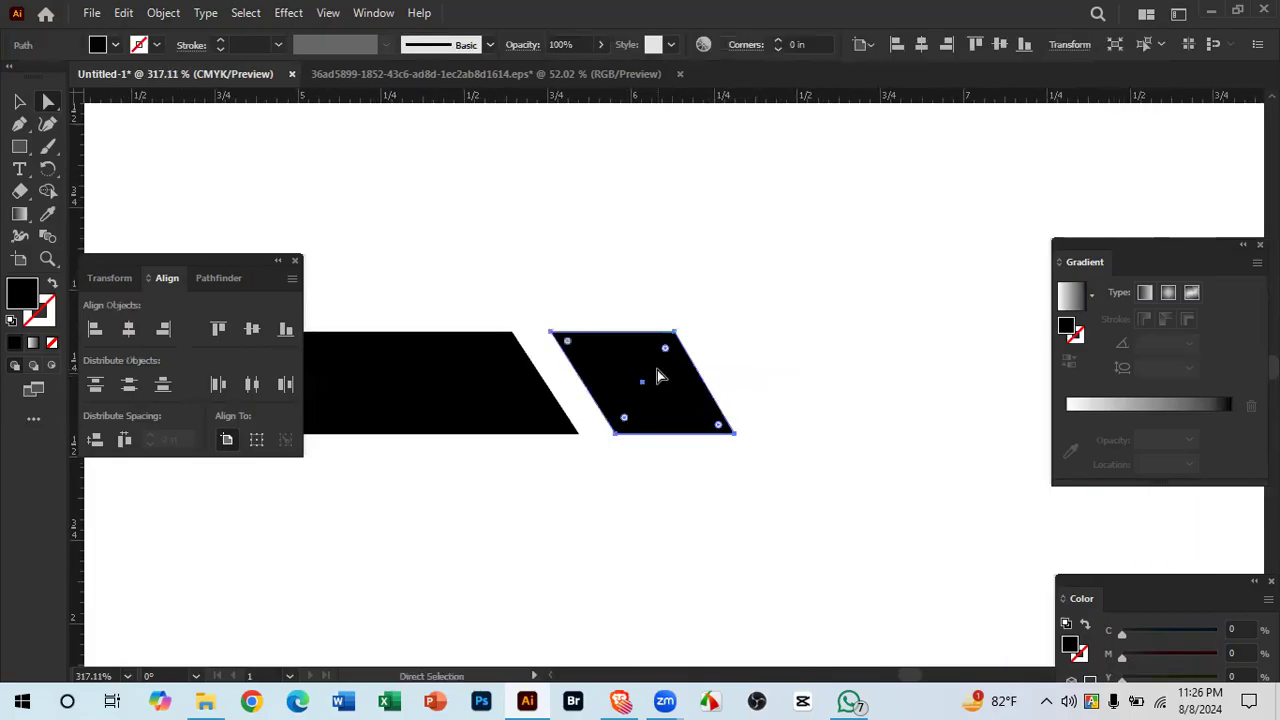
key("Left")
key("Left")
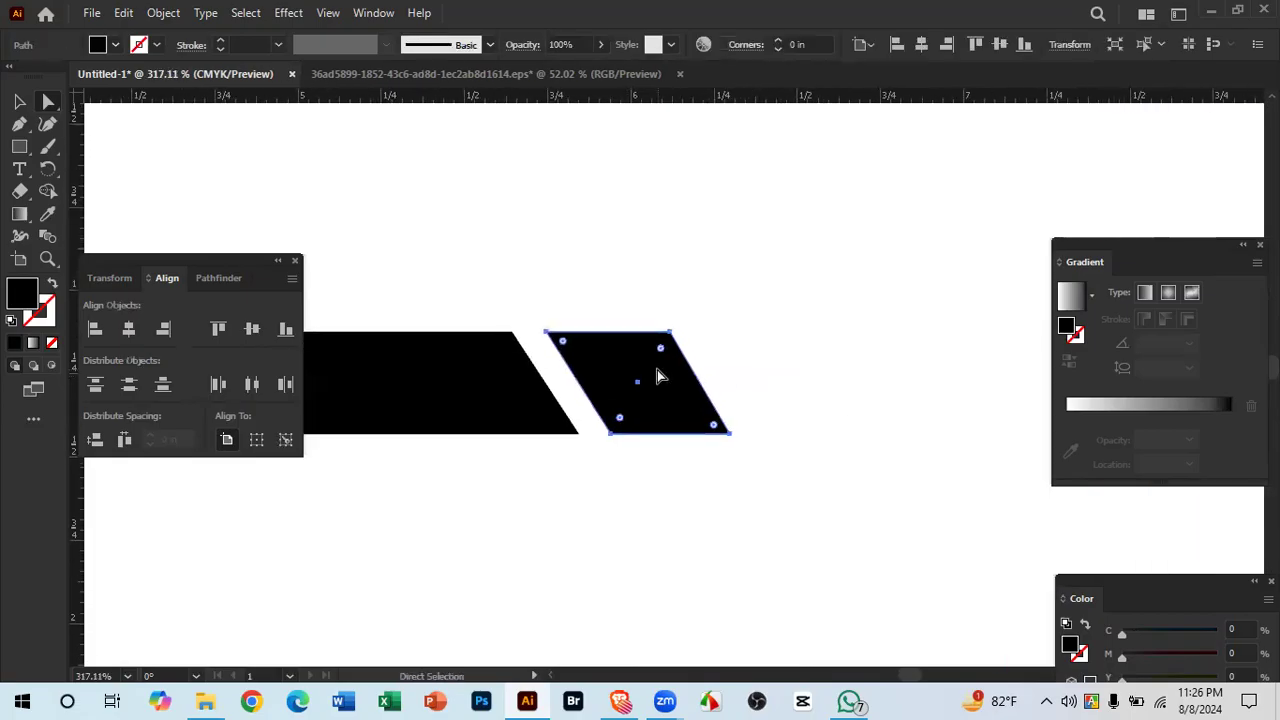
left_click(761, 487)
left_click_drag(738, 480, 424, 459)
left_click_drag(685, 488, 535, 402)
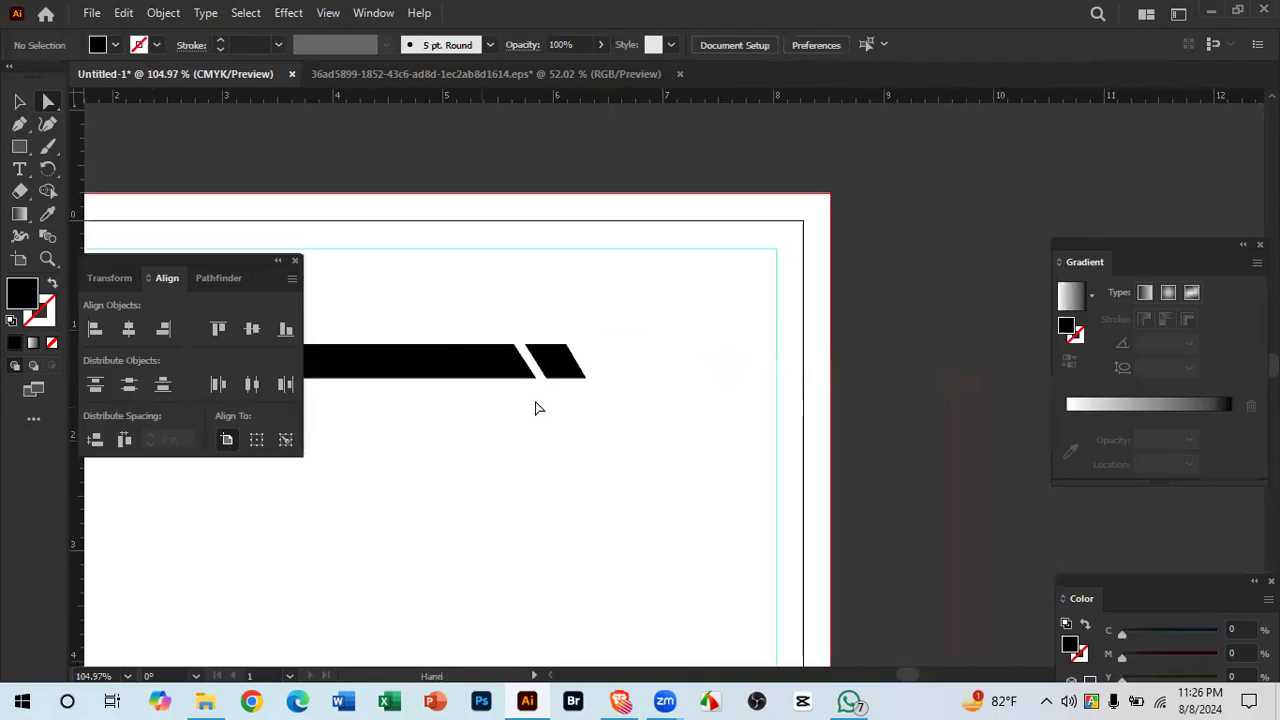
Step: Place a copy of the black parallelogram about 1.7 in to the right, with its lower-right corner on the right margin guide
left_click(558, 362)
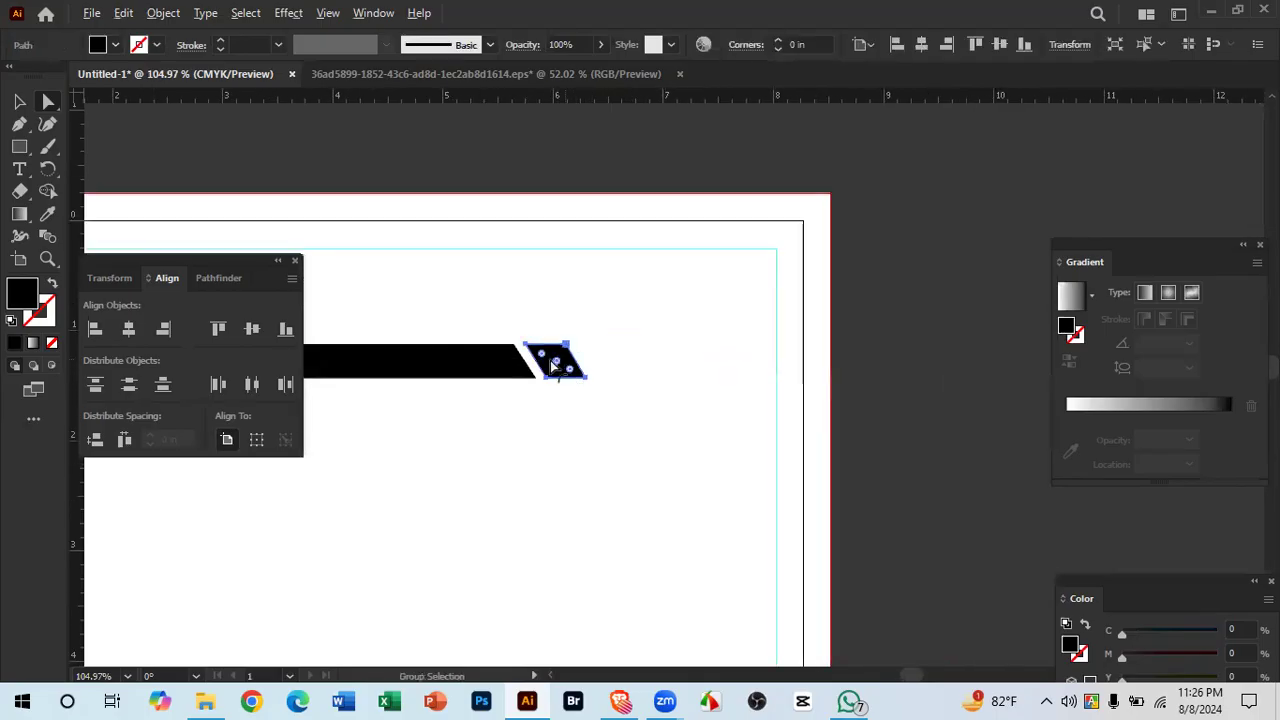
left_click(19, 101)
left_click(623, 372)
left_click(570, 366)
left_click_drag(570, 366, 758, 369)
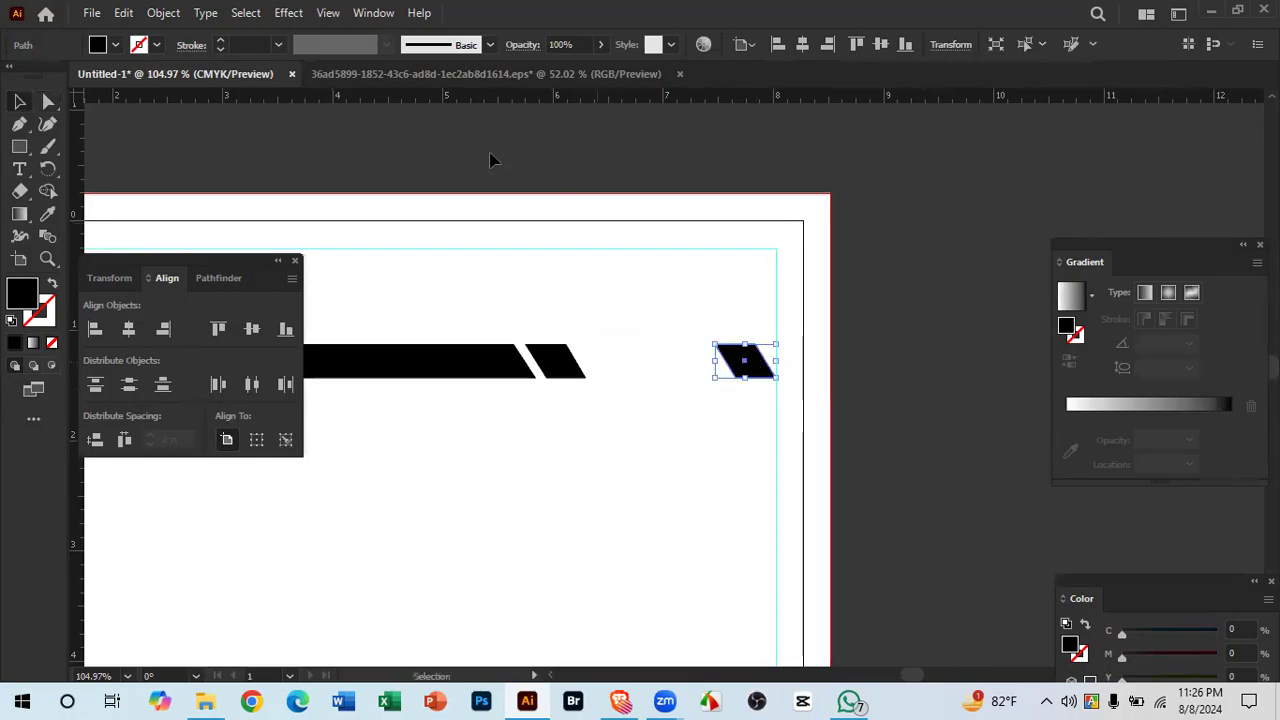
Step: Check the wide dark bar in the reference and move the copied parallelogram's upper-right anchor point about 0.68 in right to the bleed edge
left_click(394, 72)
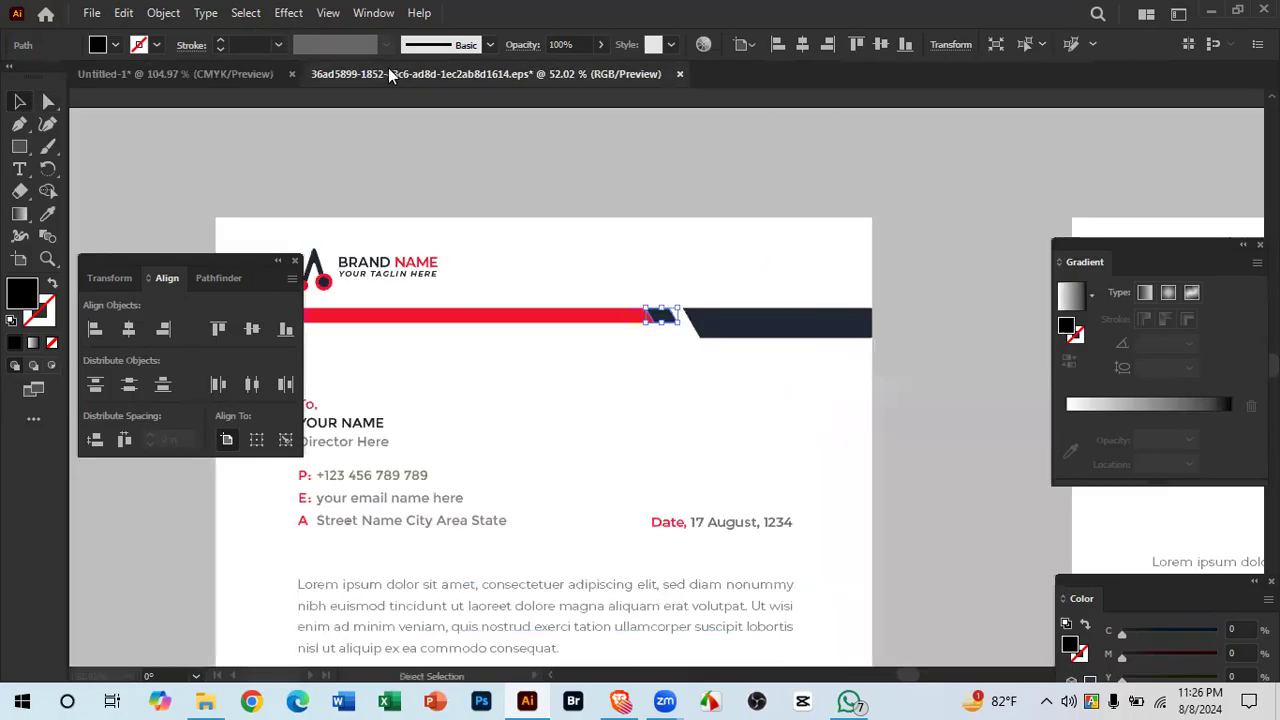
left_click(978, 393)
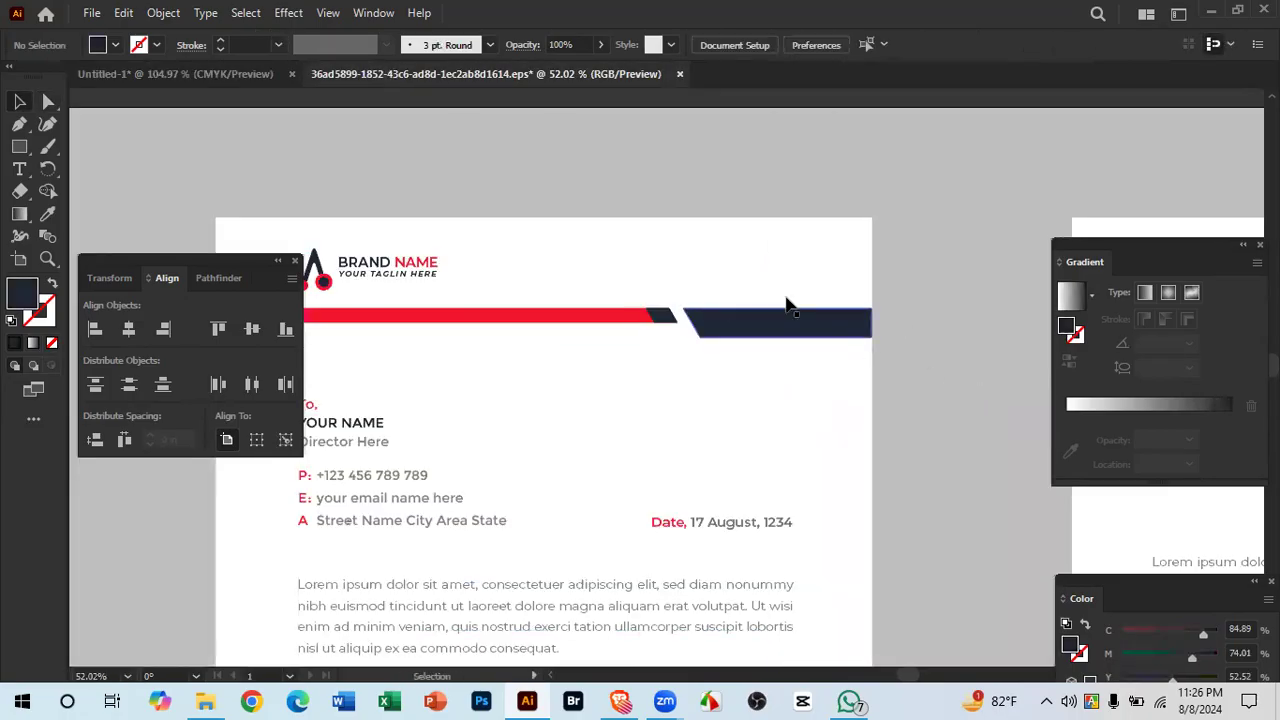
left_click(244, 80)
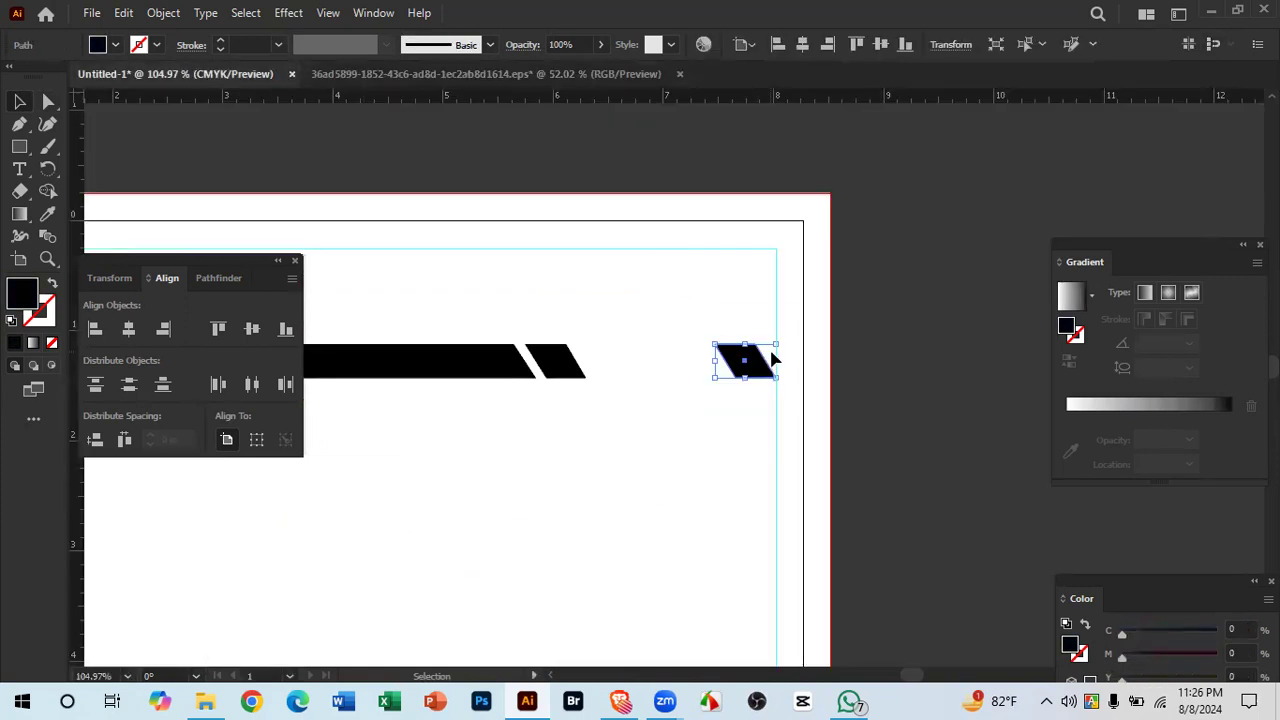
scroll(749, 366, "up", 4)
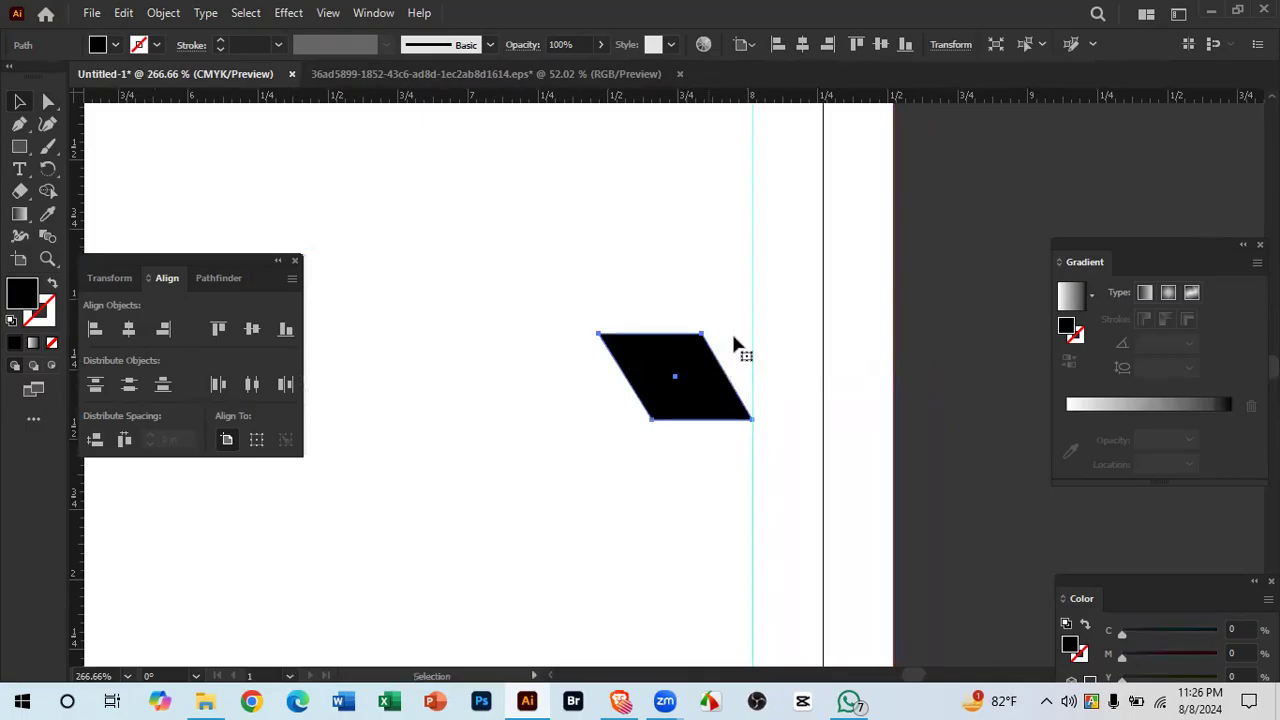
left_click(46, 101)
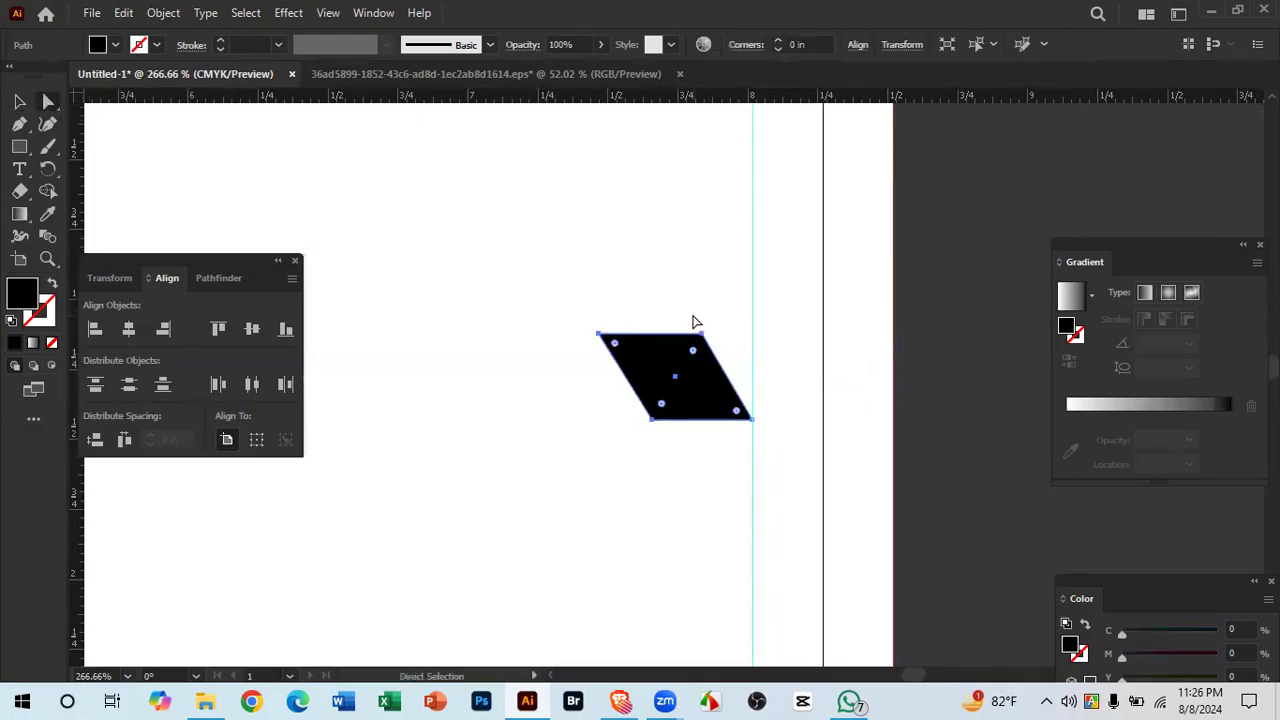
left_click(703, 342)
left_click(816, 350)
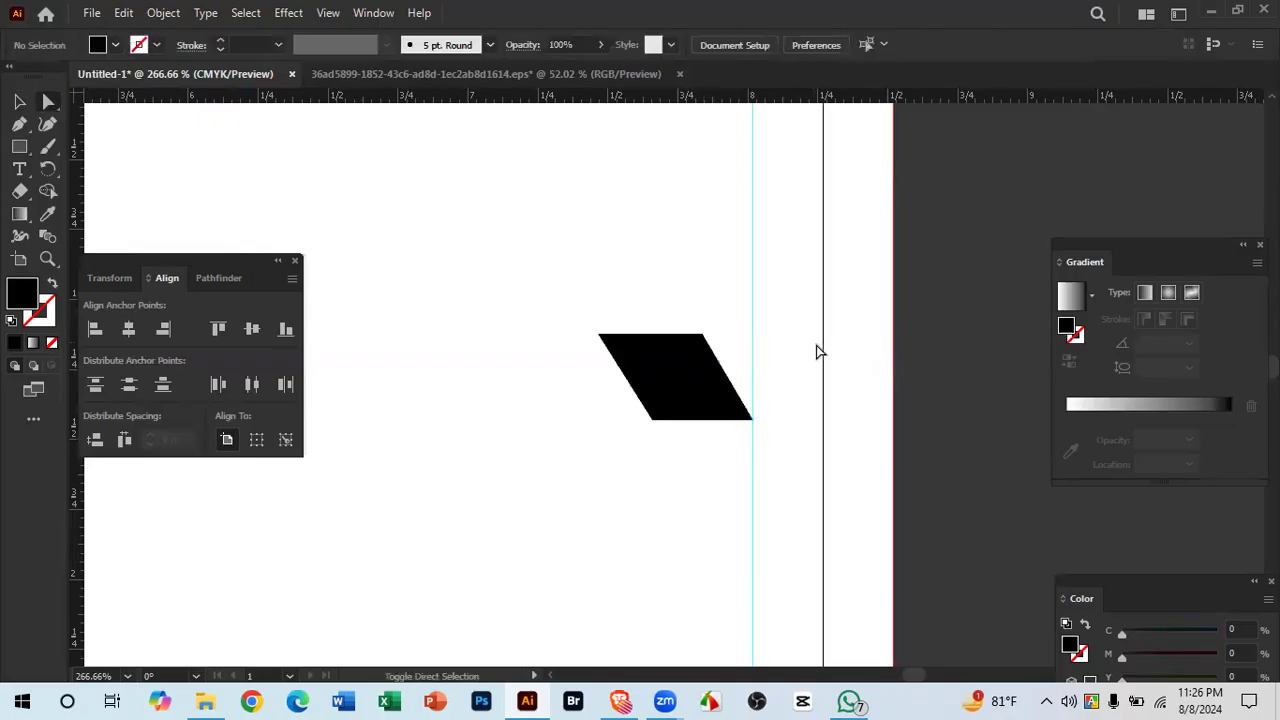
left_click(703, 337)
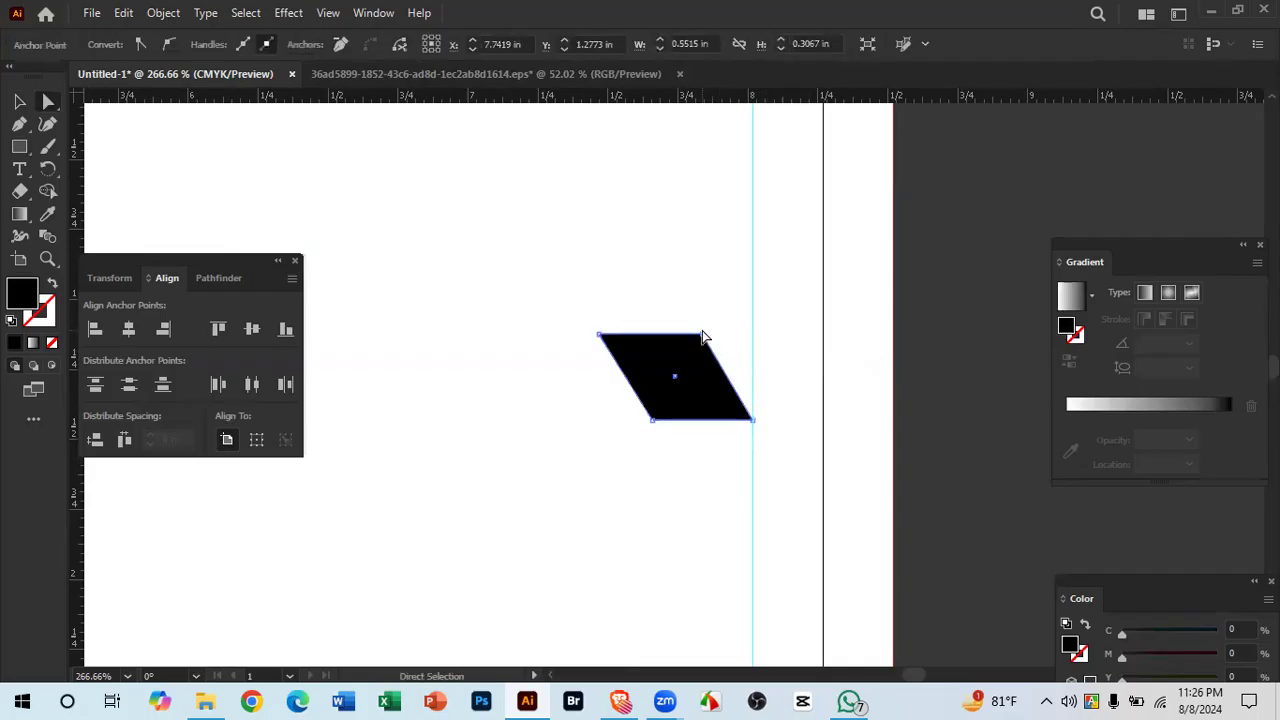
left_click_drag(703, 340, 894, 342)
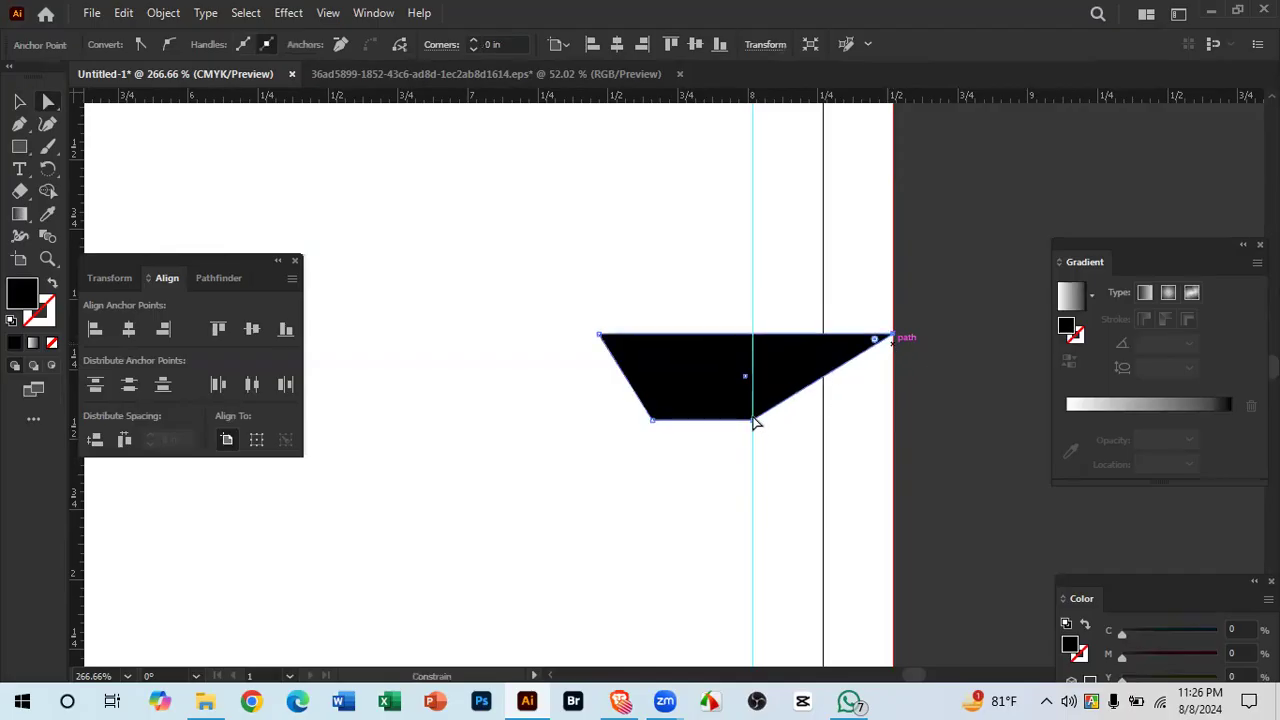
Step: Move the shape's lower-right anchor point about 0.5 in right to the bleed edge, making that end vertical
left_click(755, 422)
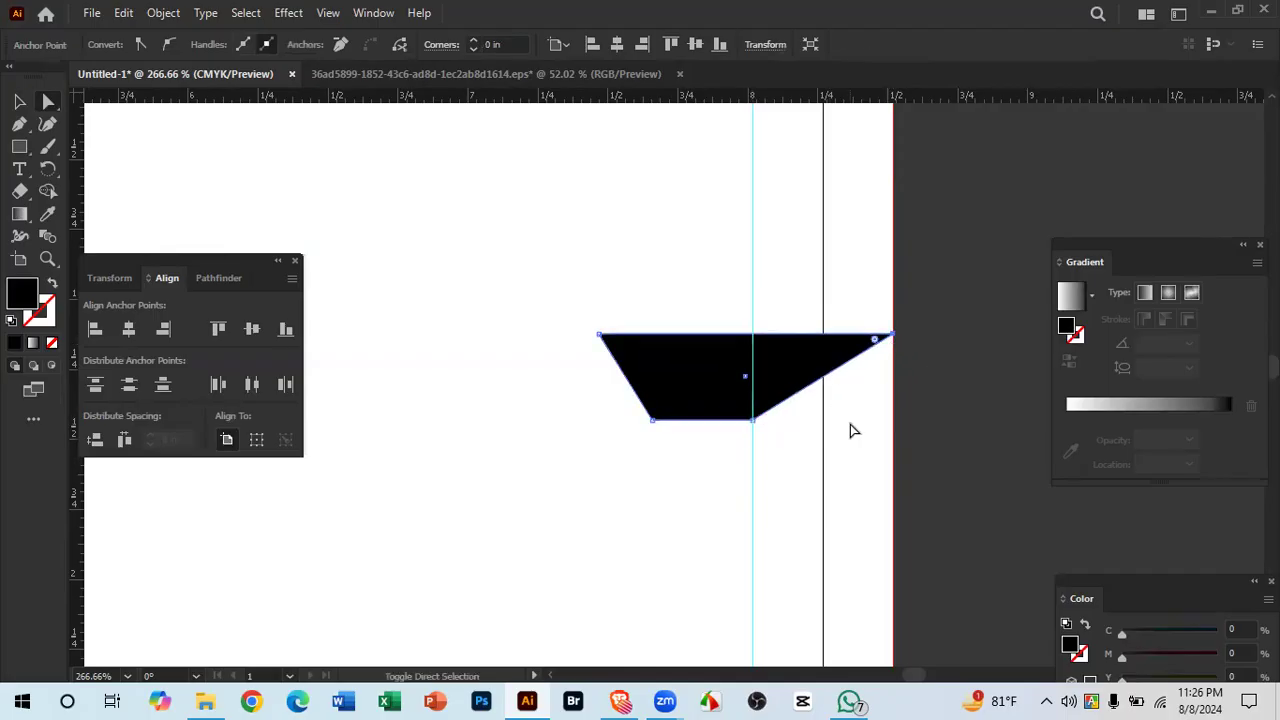
left_click_drag(755, 423, 686, 430)
left_click(902, 435)
left_click_drag(702, 432, 818, 433)
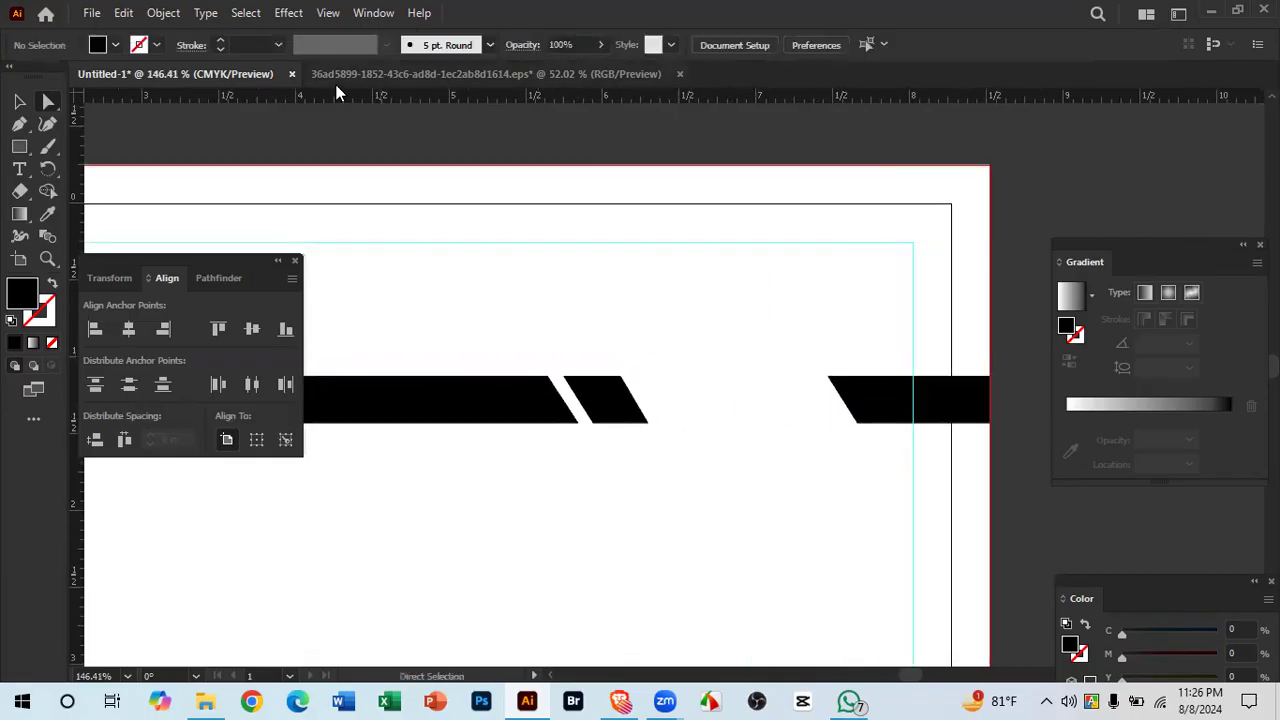
Step: Stretch the block at the right bleed edge downward to a height of about 0.44 in, keeping its upper edge in place
left_click(904, 392)
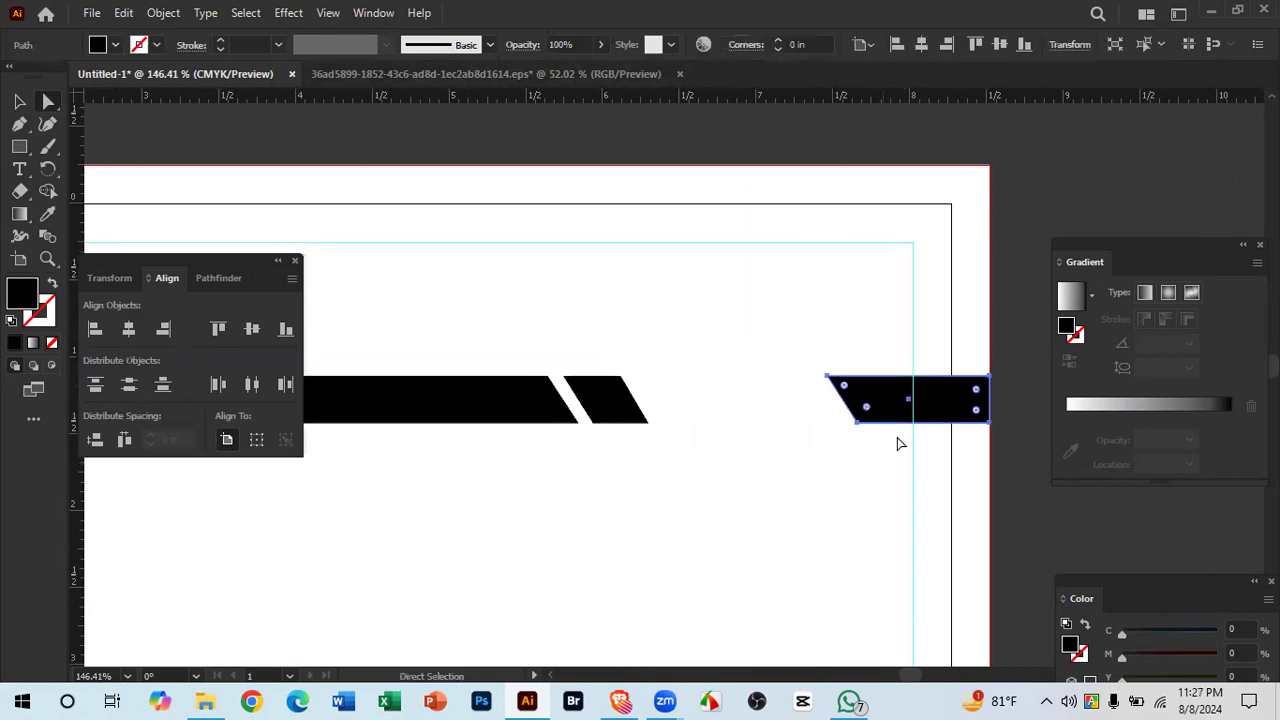
left_click(17, 101)
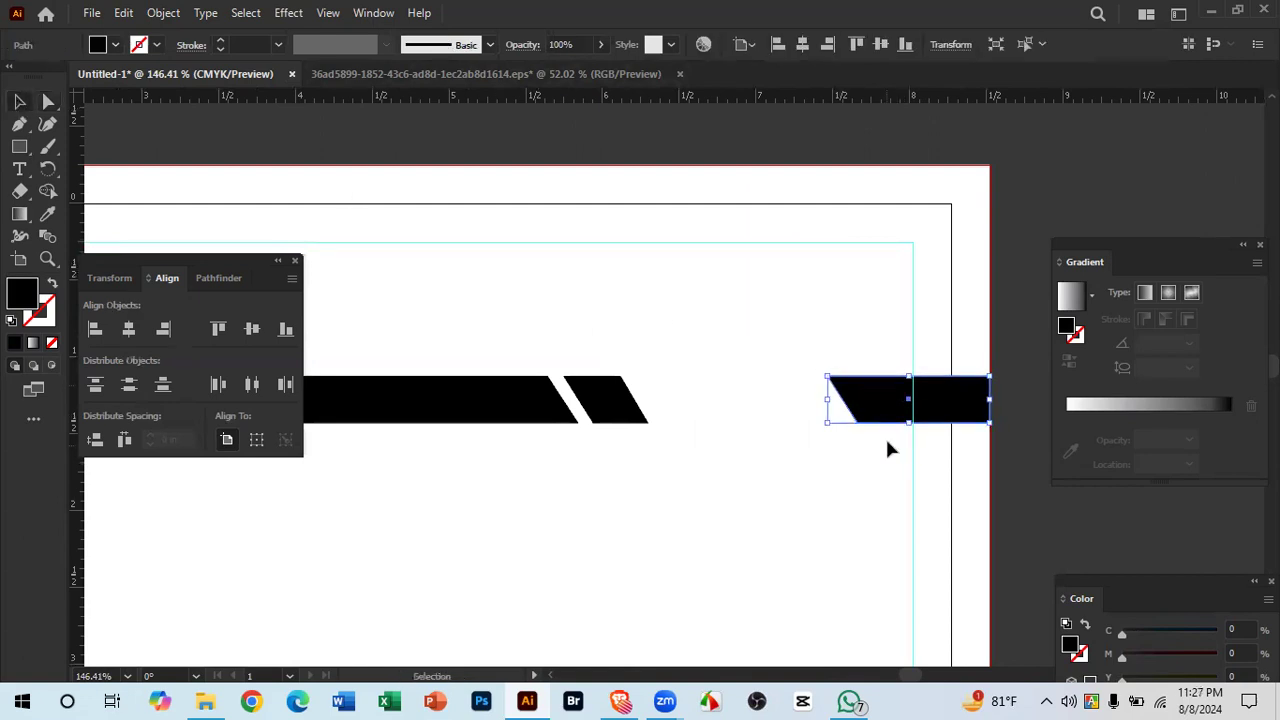
left_click_drag(908, 428, 910, 444)
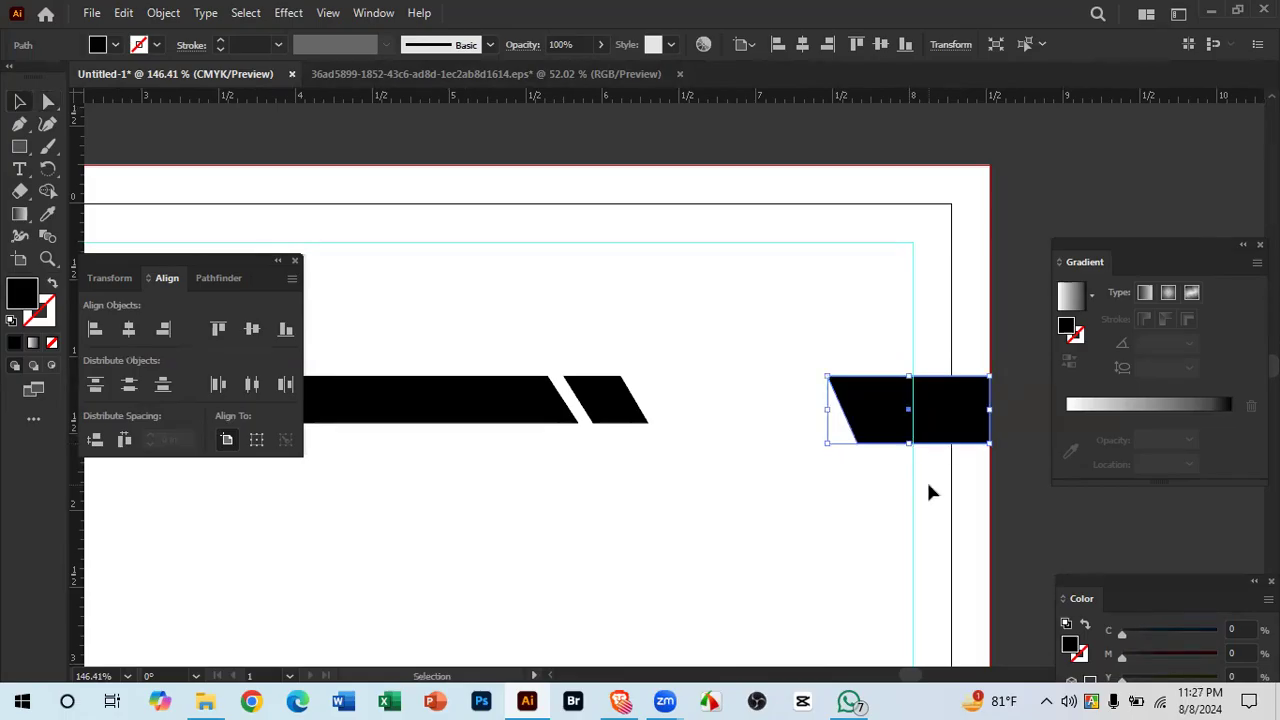
left_click(928, 479)
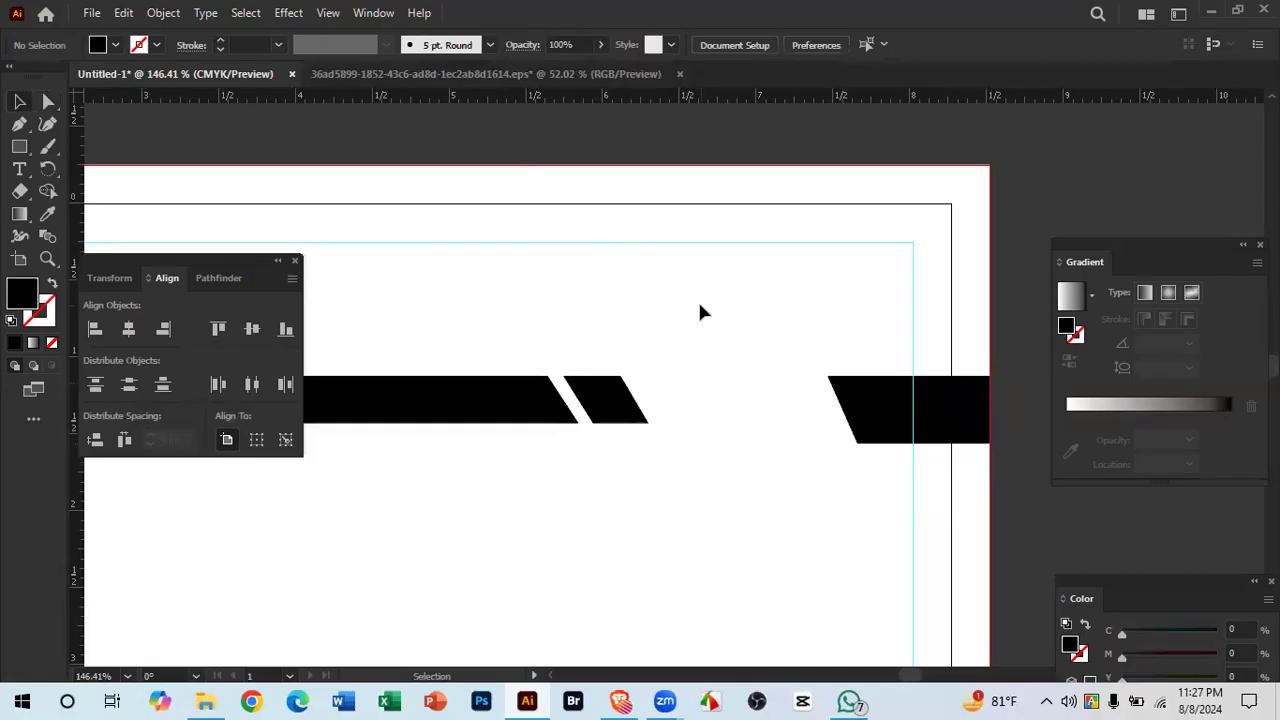
Step: Compare with the reference and extend the taller block's left end toward the small parallelogram, making the block about 2.25 in wide
left_click(358, 70)
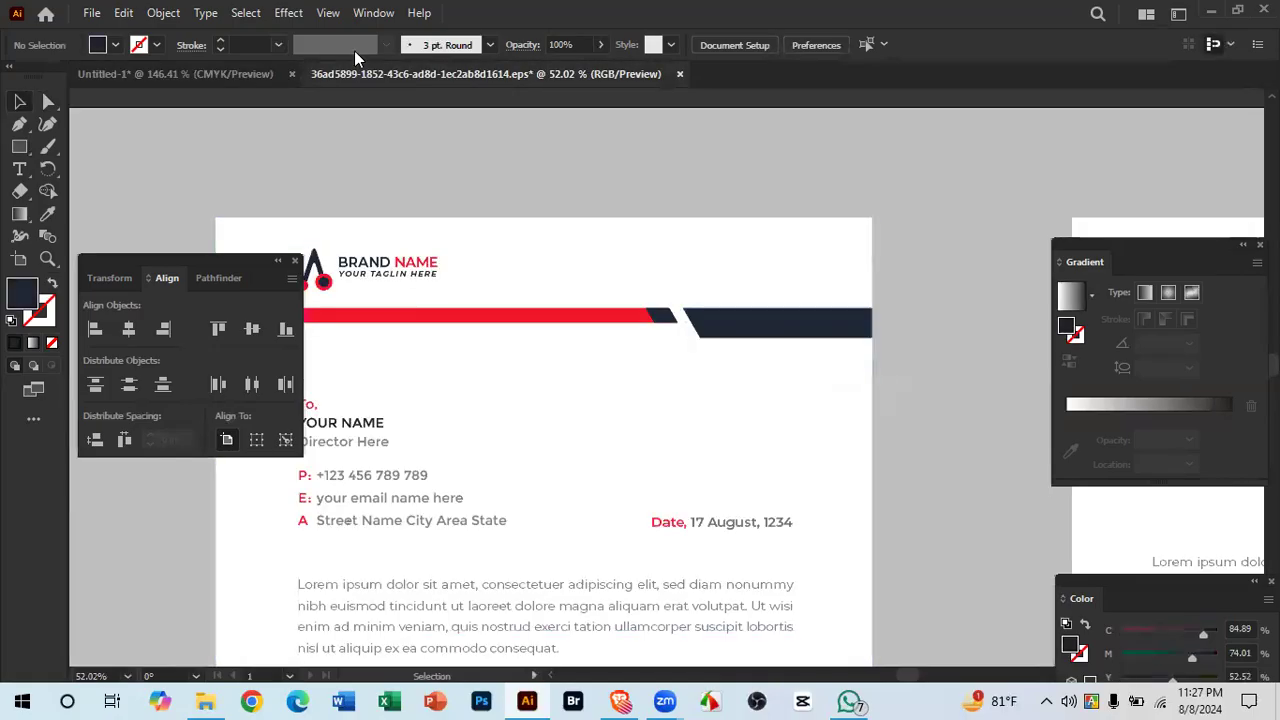
left_click(182, 67)
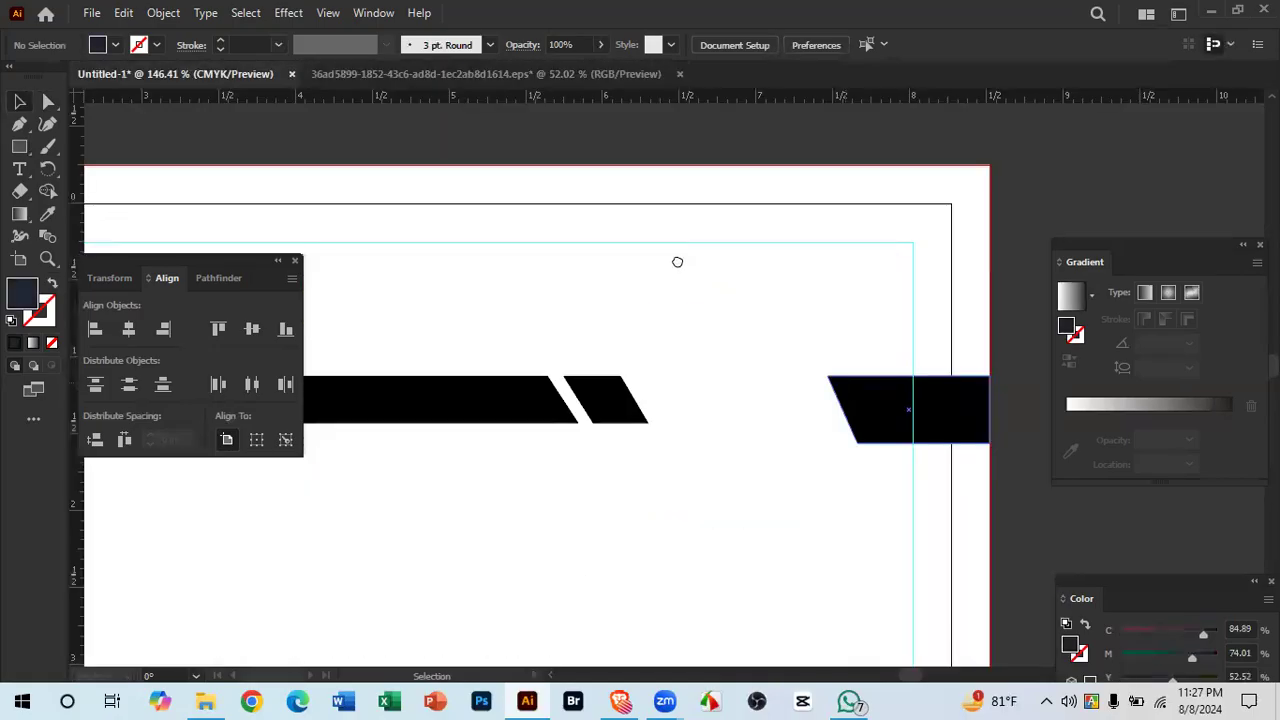
left_click(806, 343)
left_click_drag(741, 335, 559, 325)
key("ctrl+z")
key("ctrl+space")
left_click_drag(604, 361, 566, 380)
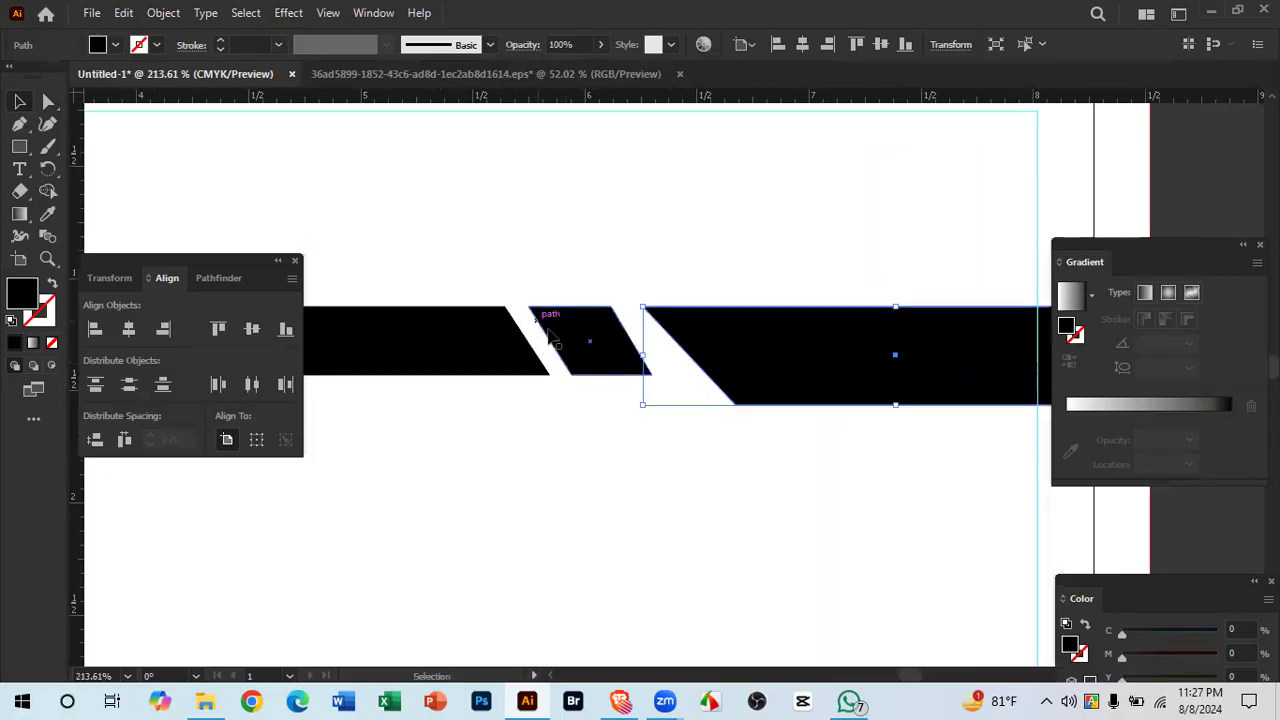
Step: Move the taller block's lower-left anchor point about 0.13 in left so its slanted end parallels the small parallelogram
left_click(743, 475)
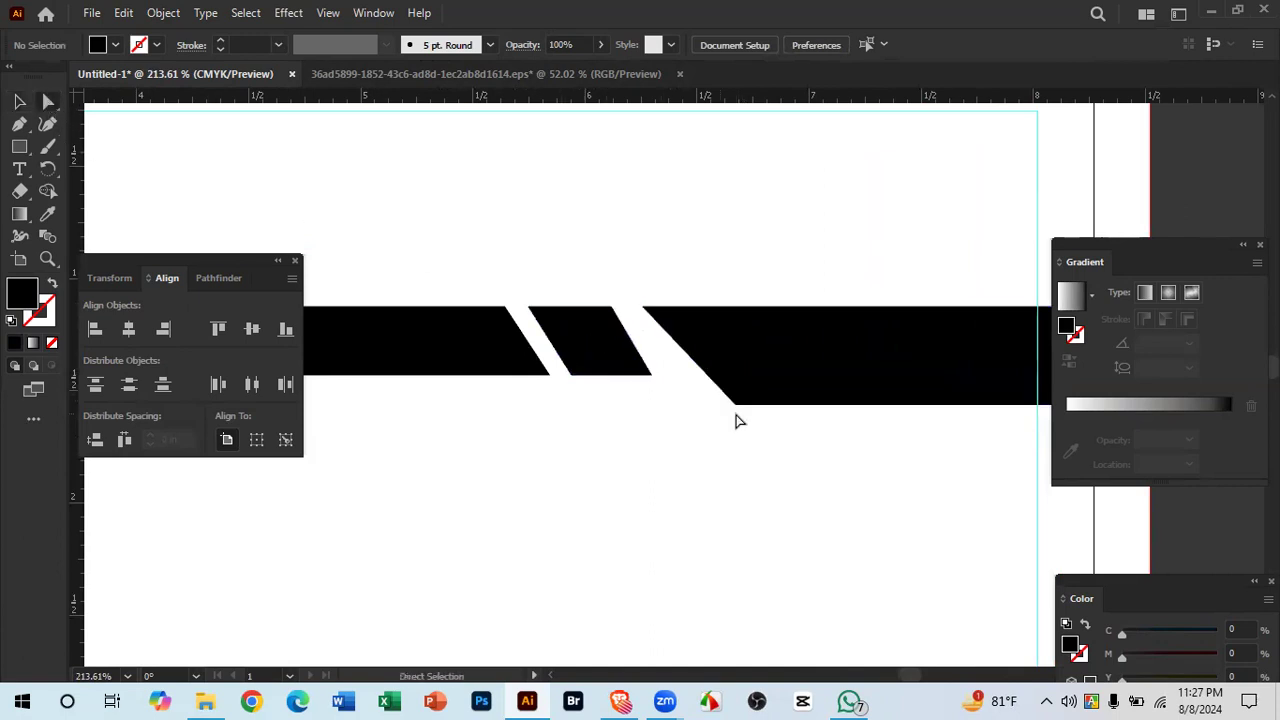
left_click_drag(739, 406, 709, 415)
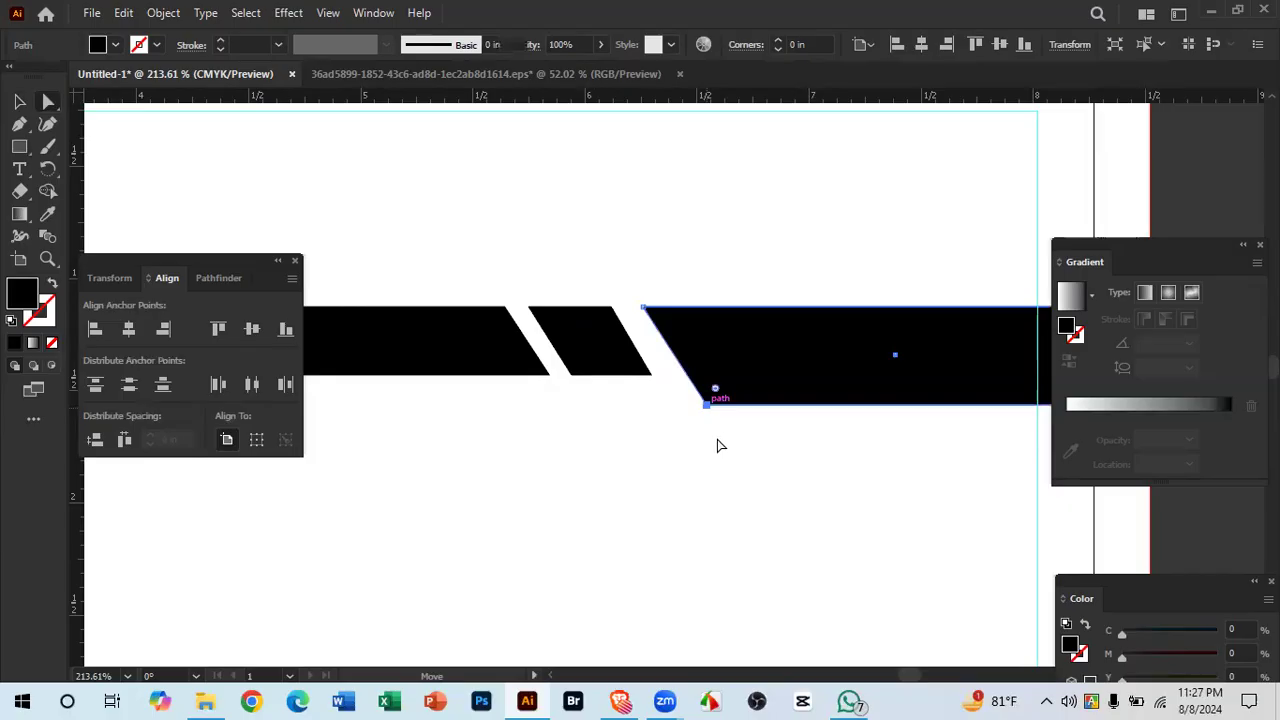
left_click(720, 446)
left_click_drag(739, 474, 460, 412)
left_click_drag(621, 490, 743, 394)
left_click_drag(740, 412, 645, 388)
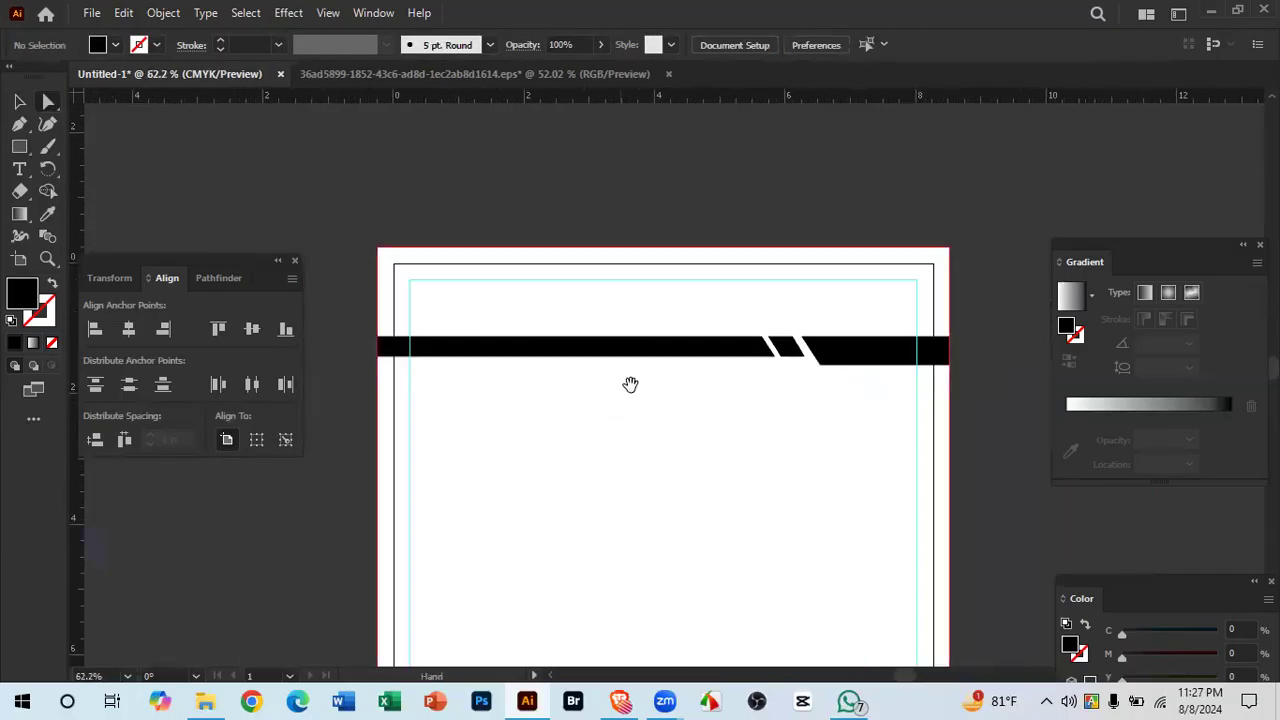
Step: Lock the white page background of the reference letterhead in the EPS document
left_click(352, 75)
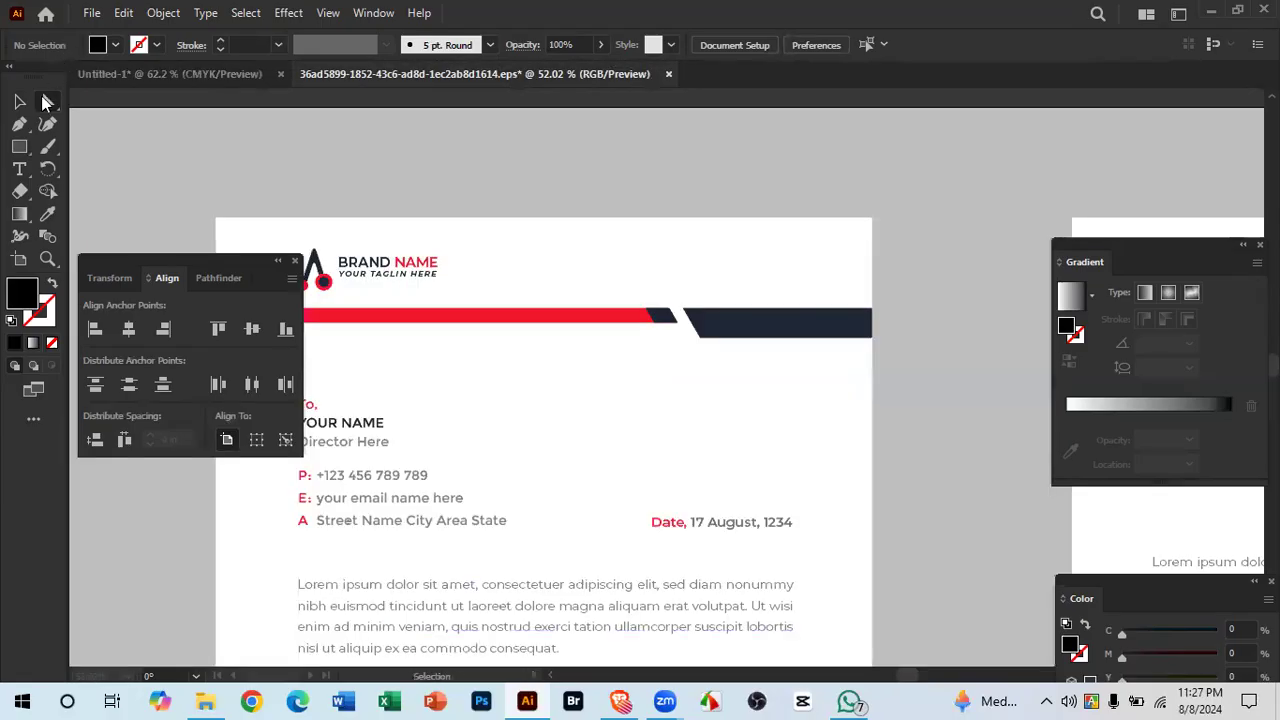
left_click(18, 101)
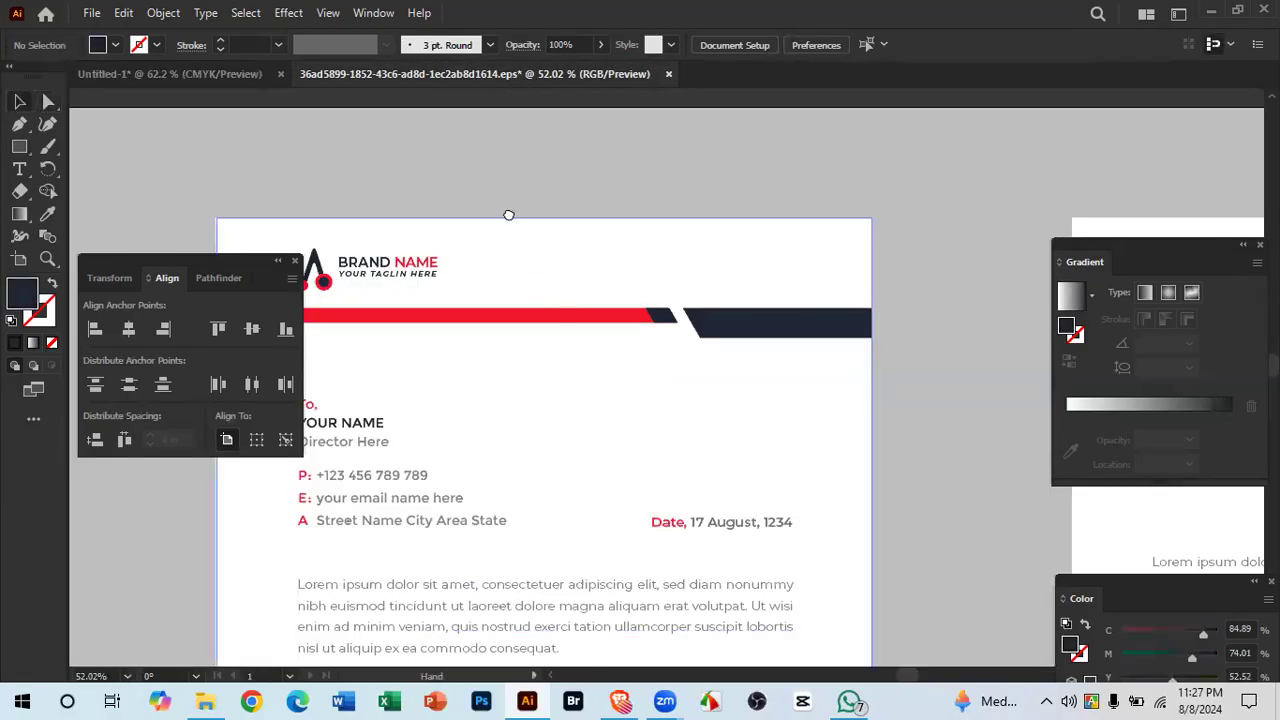
left_click_drag(508, 215, 552, 213)
left_click(900, 258)
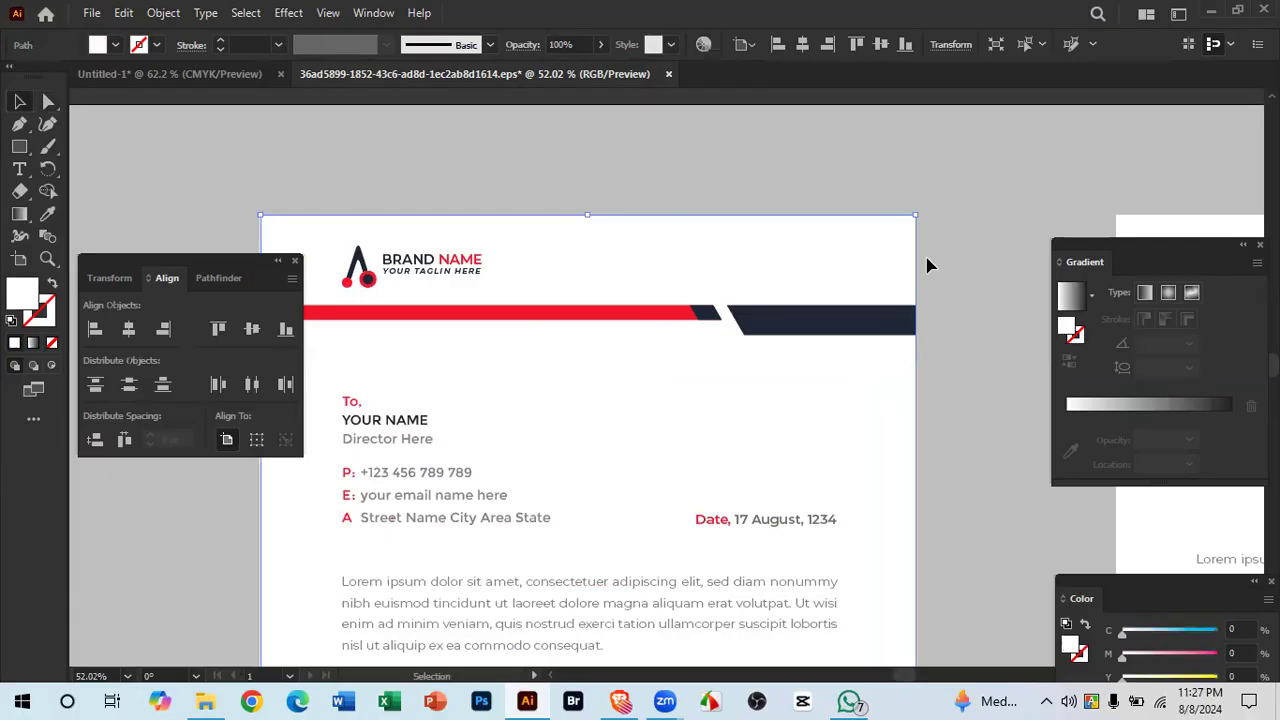
left_click(820, 253)
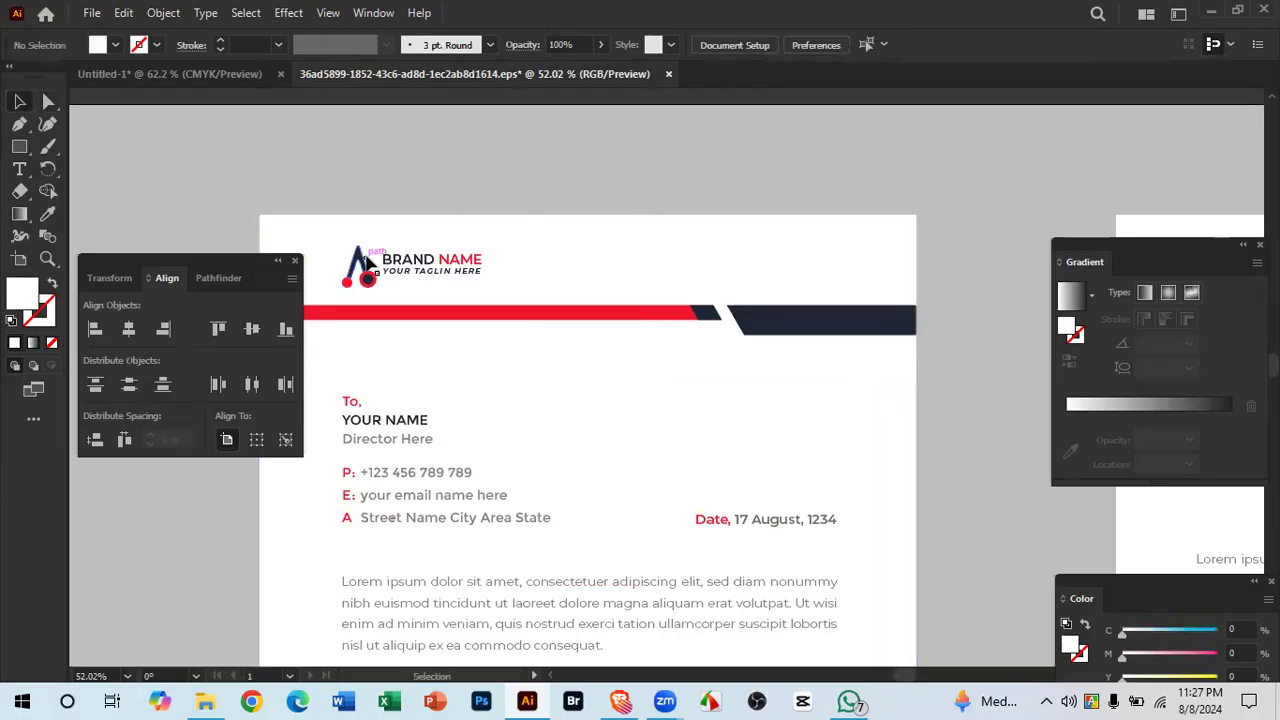
Step: Ungroup the reference letterhead's content and copy its brand logo into Untitled-1, placing it above the black header bars
left_click(368, 261)
right_click(383, 254)
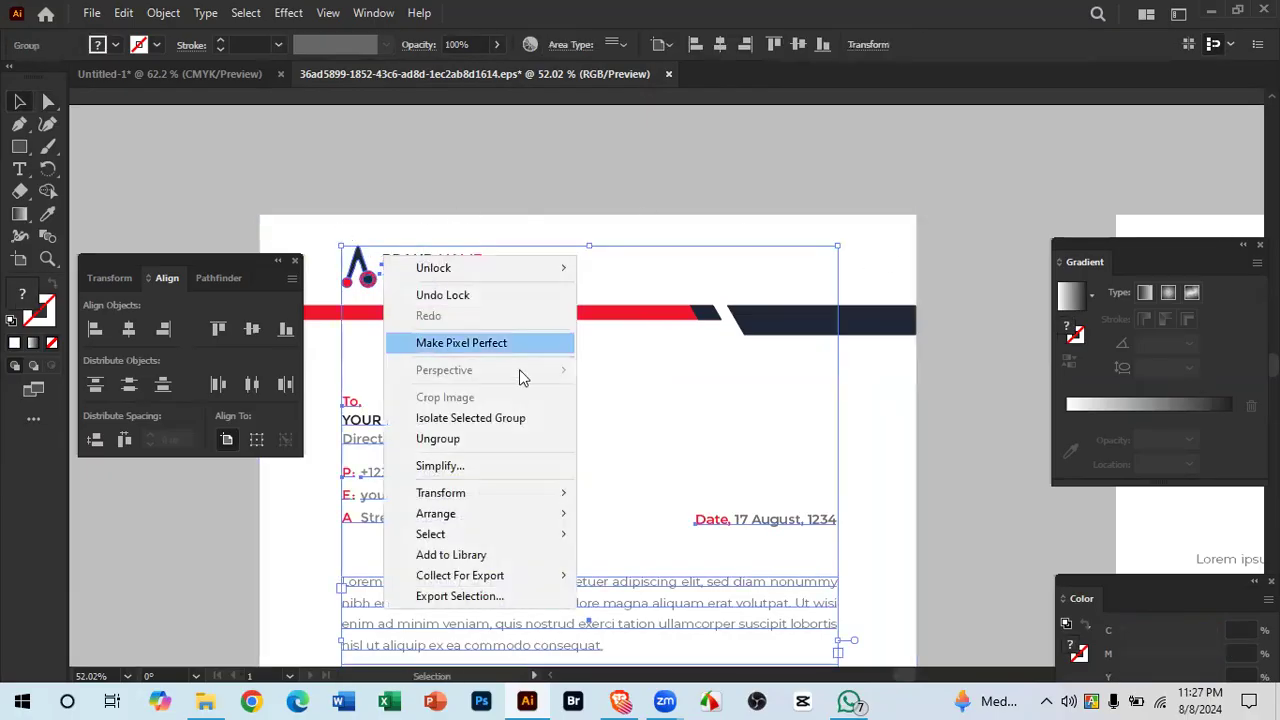
left_click(463, 440)
left_click_drag(308, 205, 549, 294)
key("ctrl+c")
left_click(227, 70)
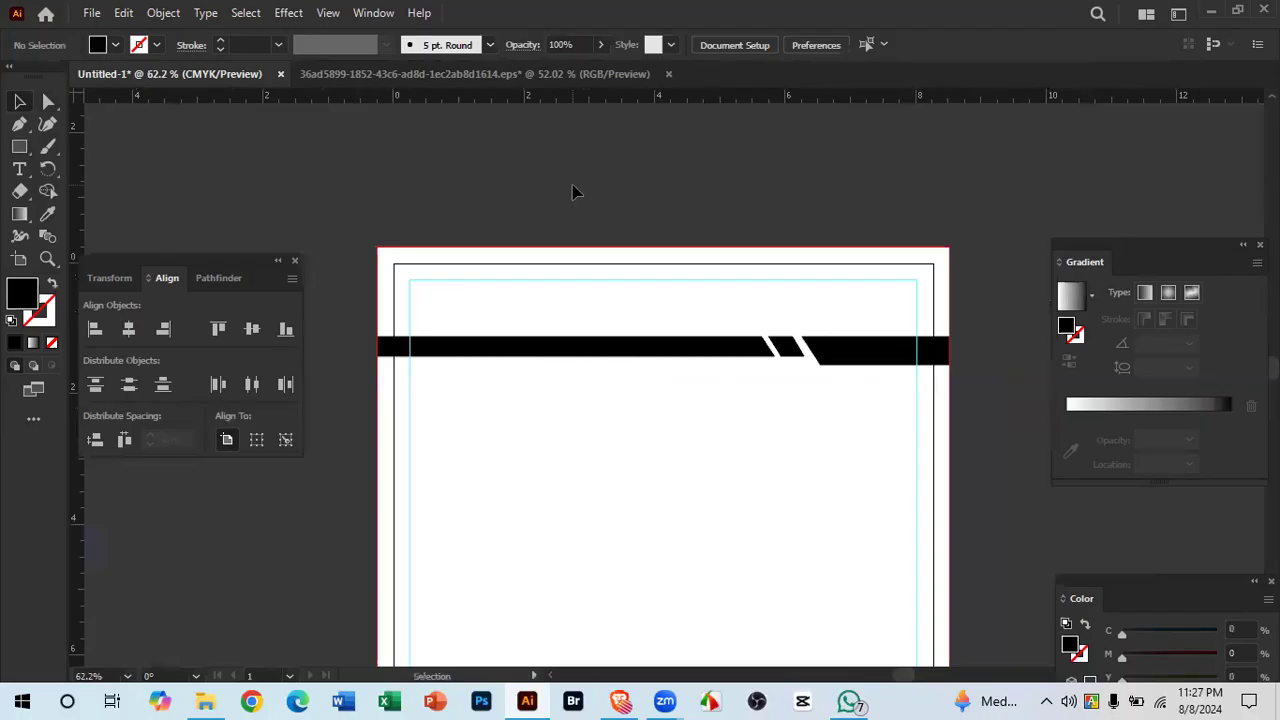
key("ctrl+v")
left_click_drag(735, 397, 630, 310)
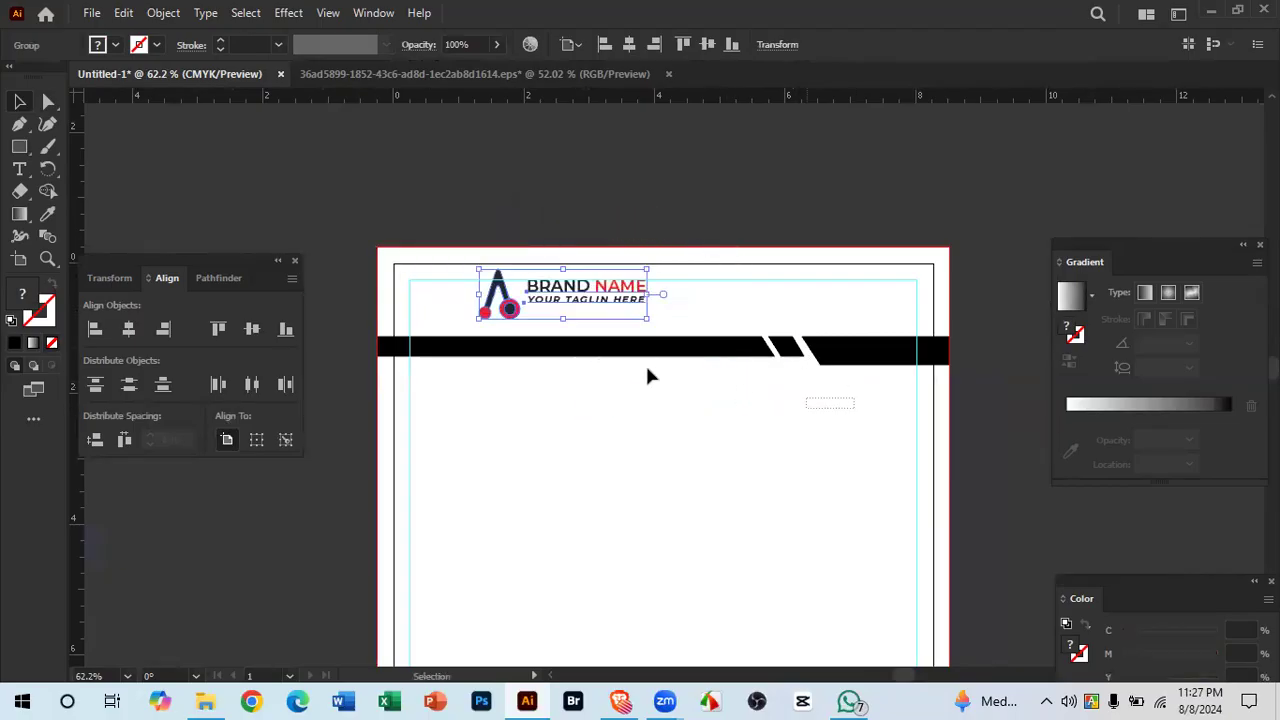
Step: Move all three header bars down about 0.45 in and set the logo above them against the left margin guide
left_click(640, 350)
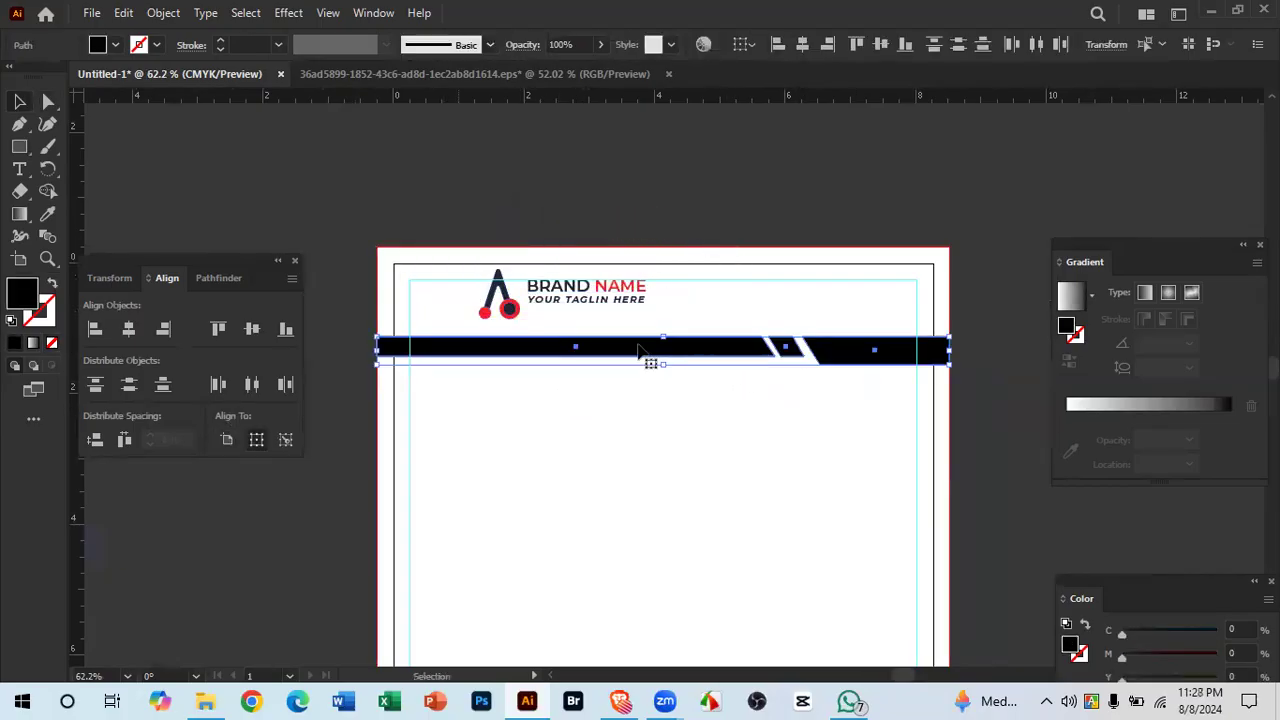
key("Down")
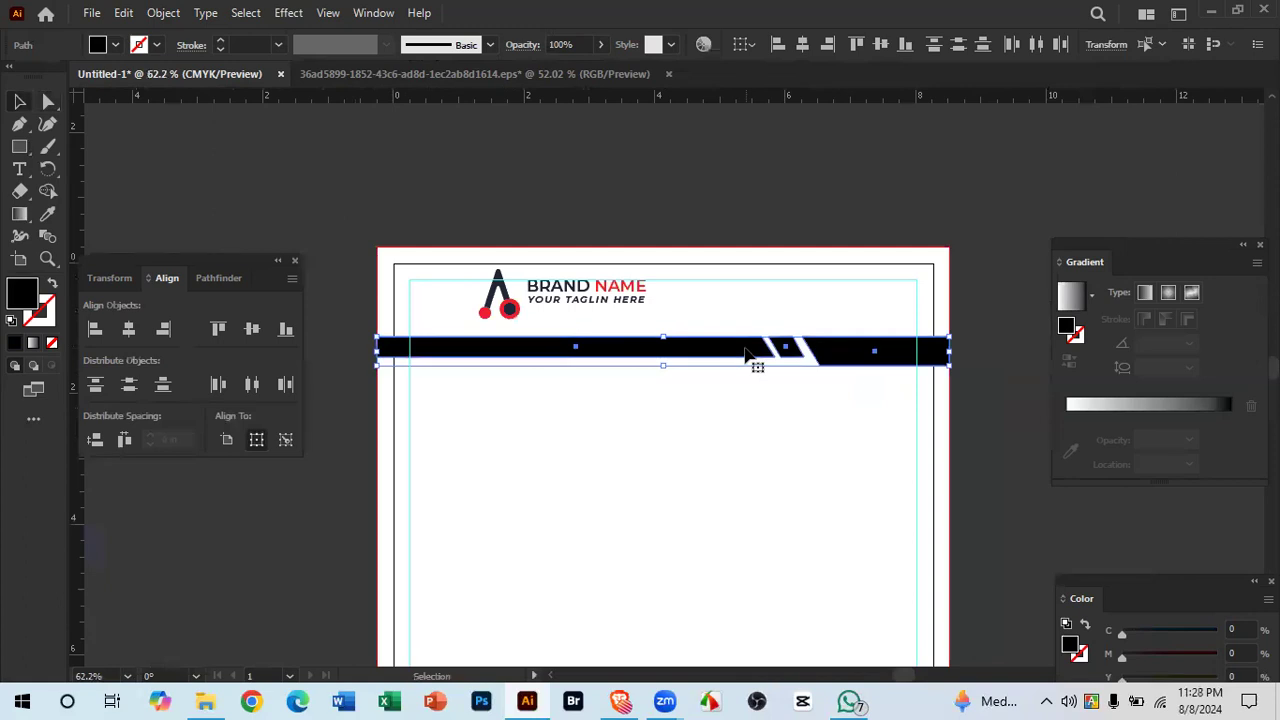
left_click_drag(745, 355, 840, 385)
left_click(766, 451)
left_click_drag(490, 308, 438, 336)
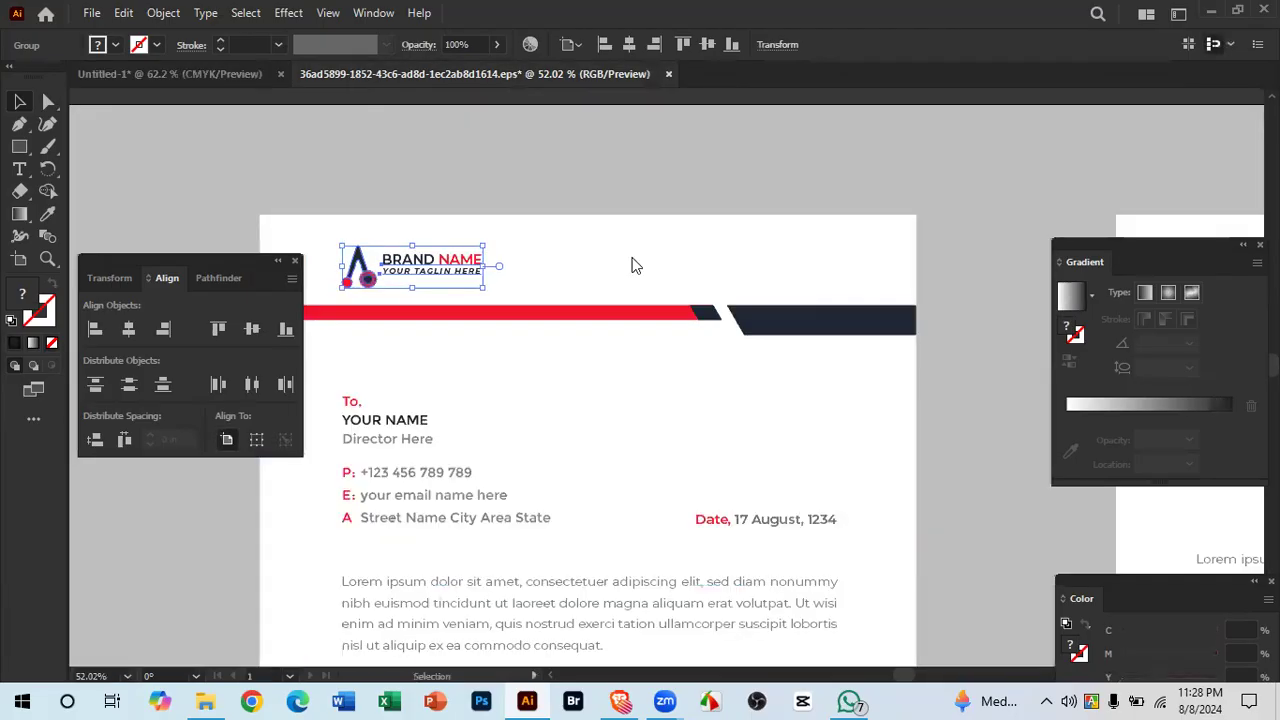
Step: Check the logo's position in the reference and nudge the pasted logo about 0.2 in right and slightly down from the margin guide
left_click(167, 74)
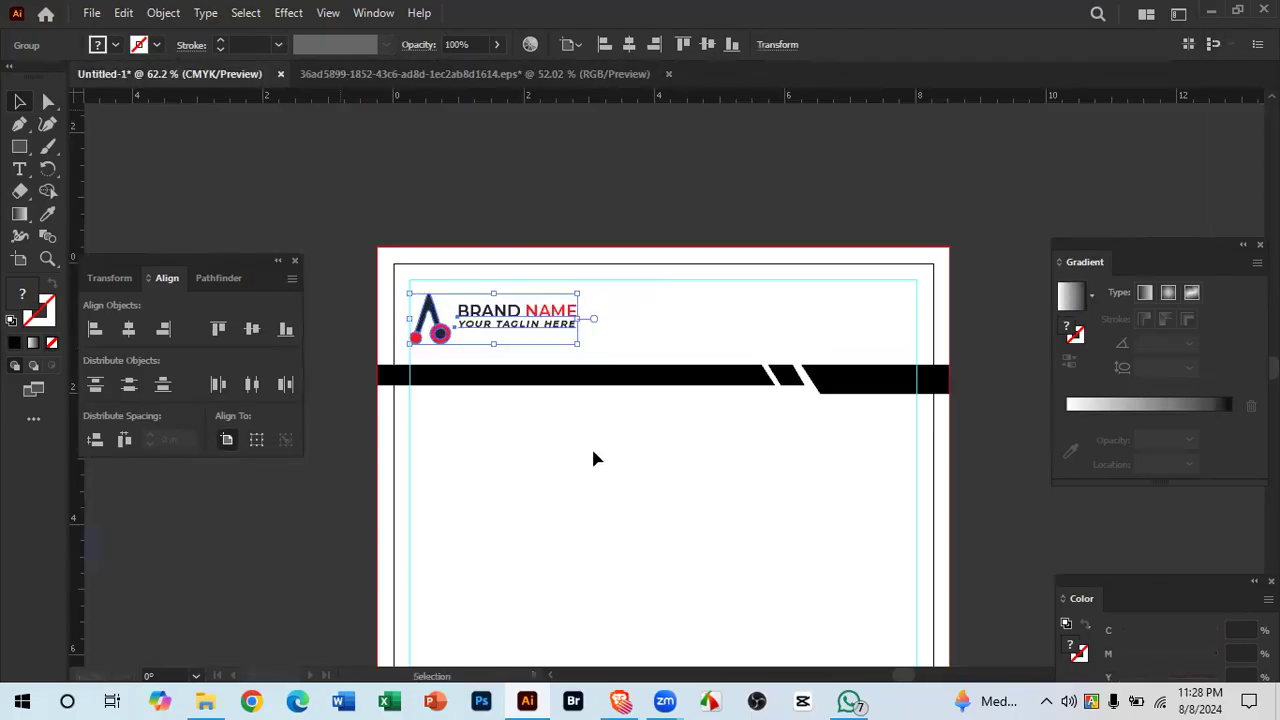
key("Right")
key("Right")
key("Right")
key("Right")
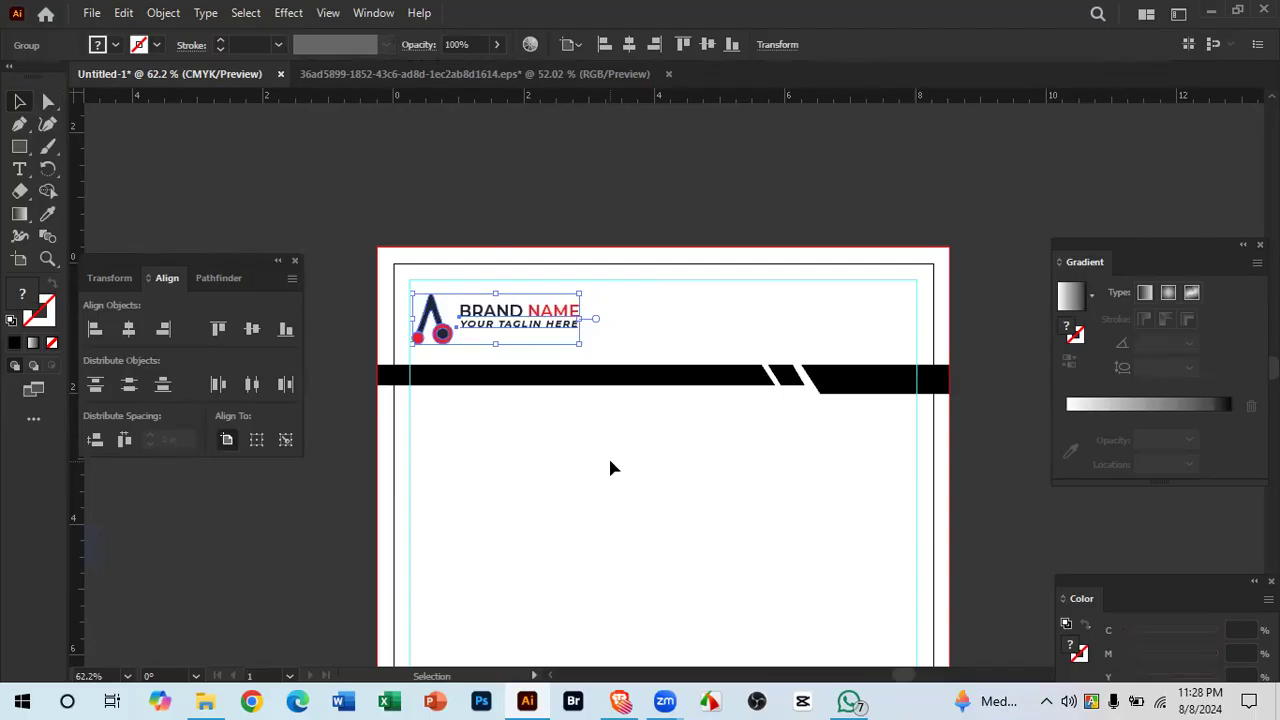
key("Right")
key("Right")
key("Right")
key("Right")
key("Right")
key("Right")
key("Right")
key("Right")
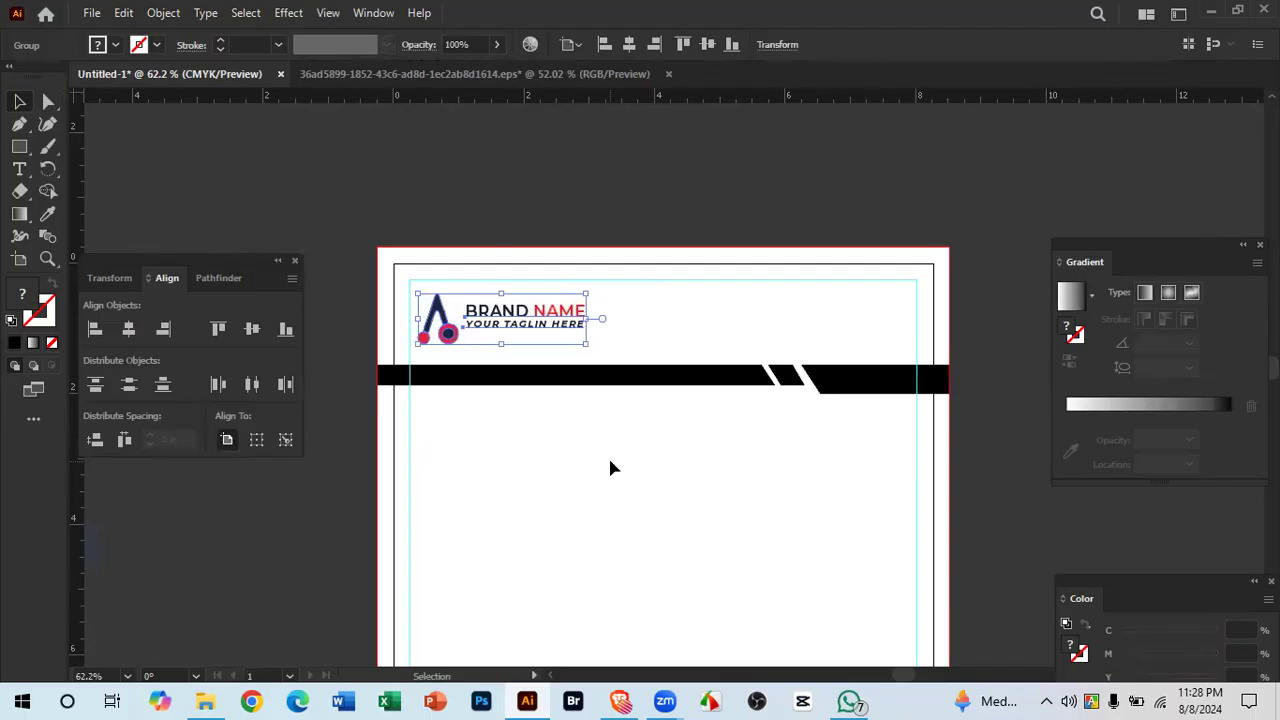
key("Right")
key("Down")
key("Down")
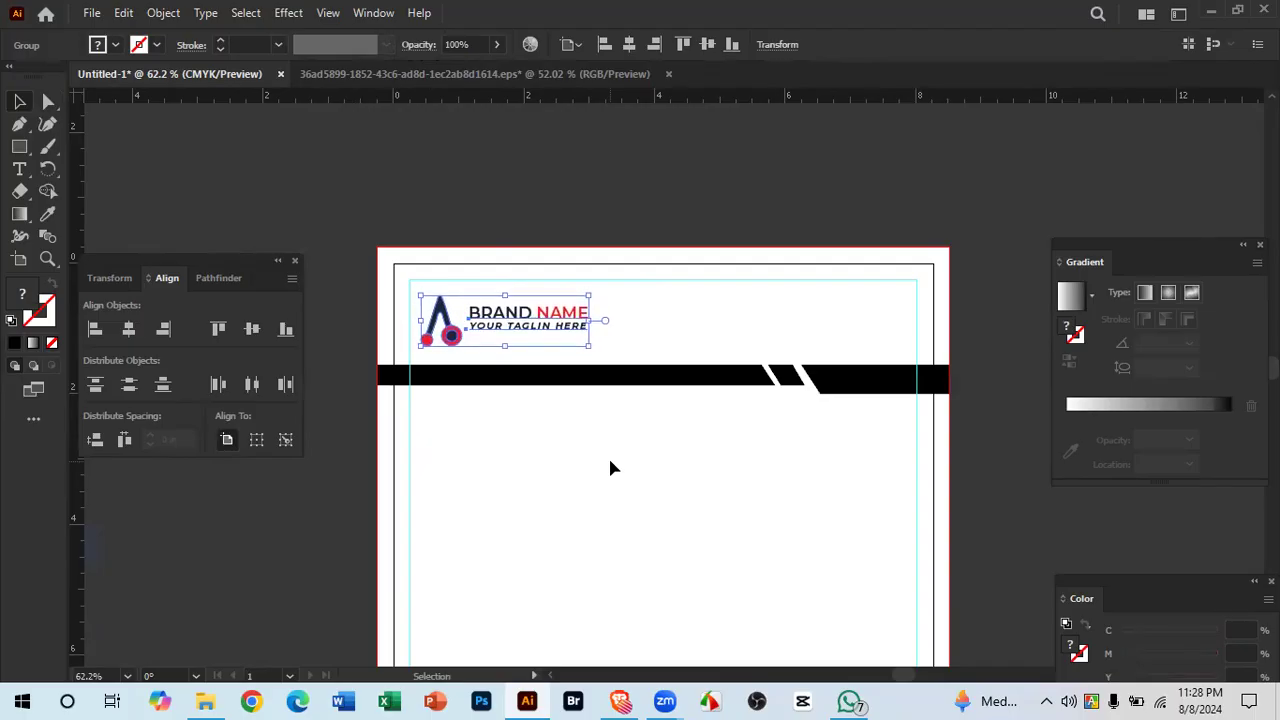
left_click(613, 445)
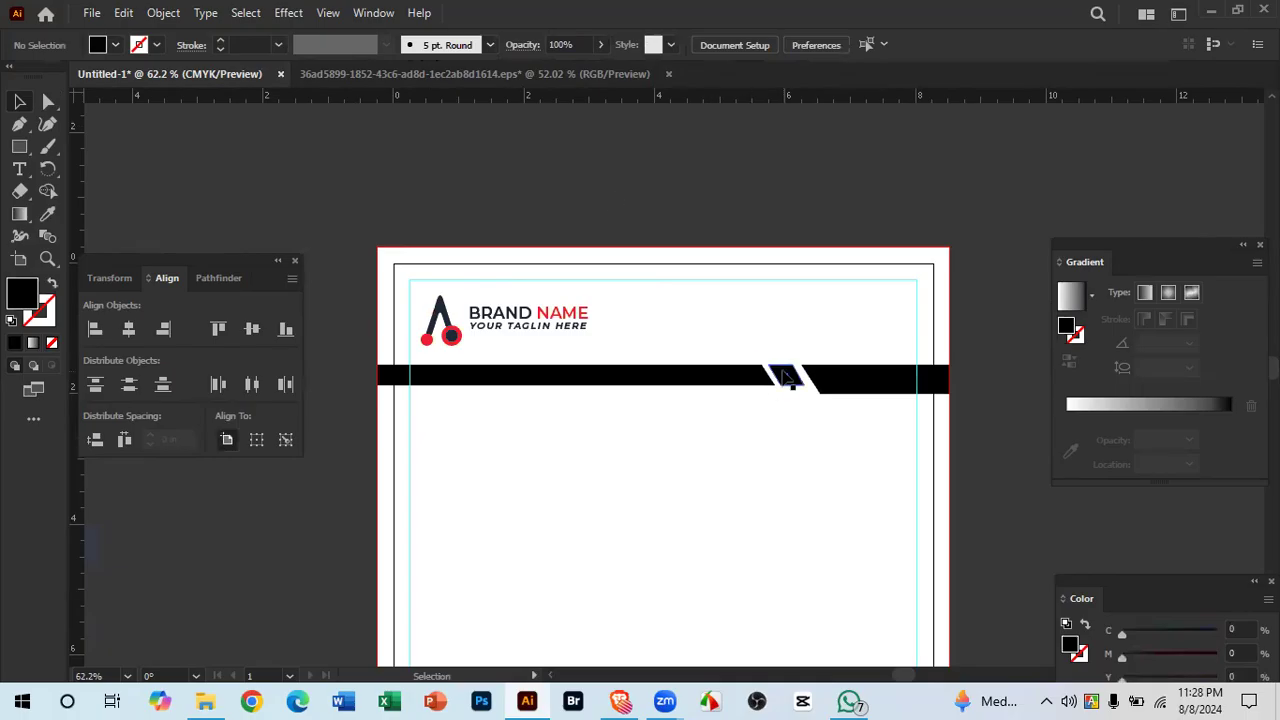
Step: Fill the small slanted bar between the two header bars with the red sampled from the logo
left_click(785, 376)
left_click(47, 215)
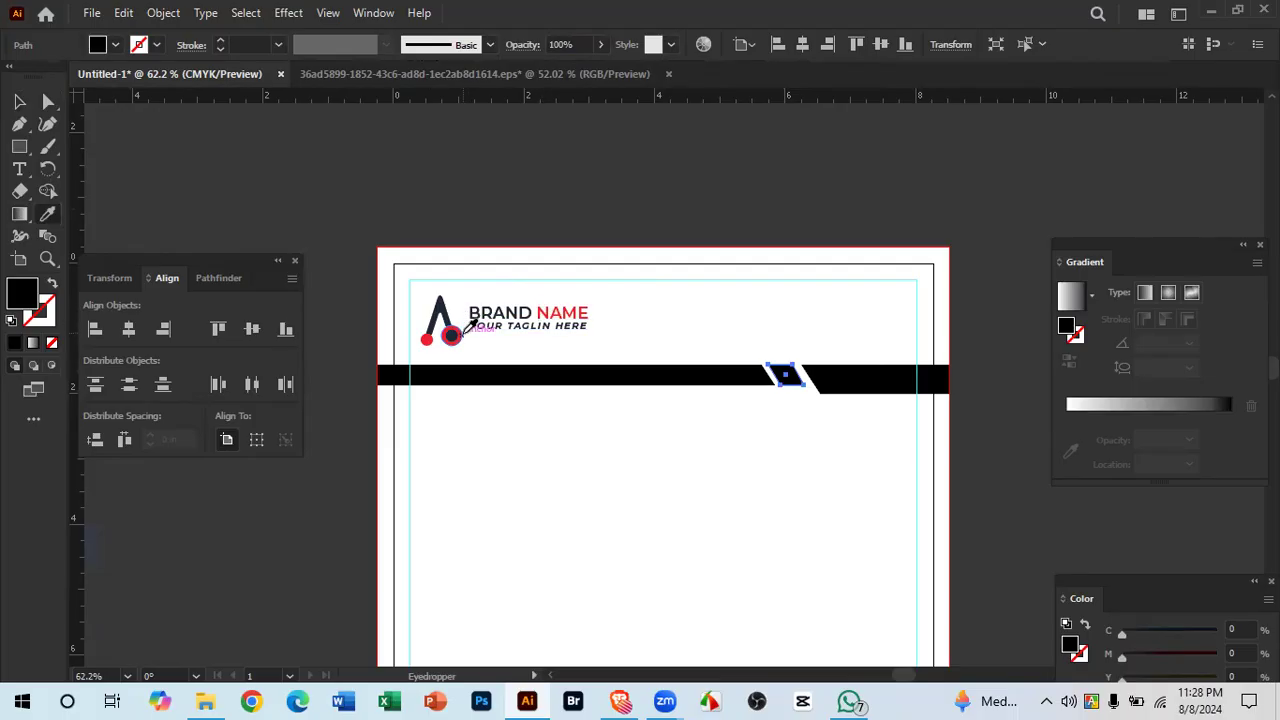
left_click(460, 332)
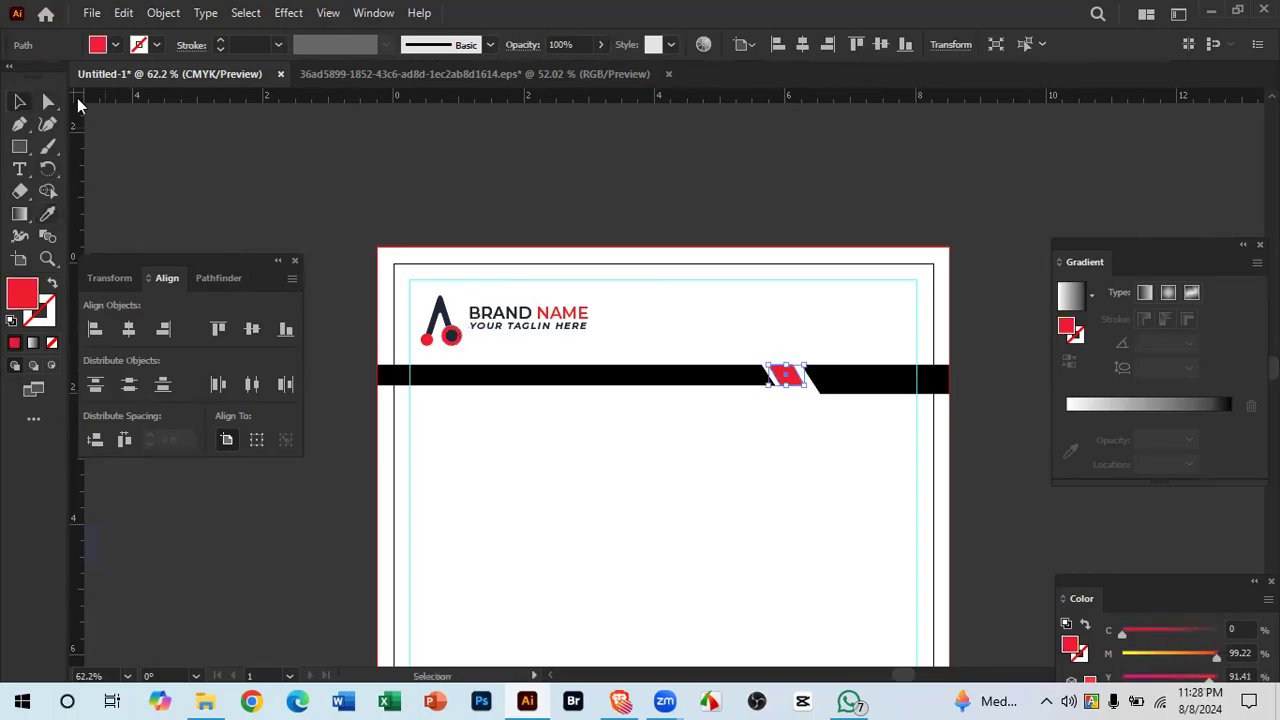
Step: Check the header colours in the reference, and fill the two long header bars with the dark navy sampled from the logo
left_click(360, 75)
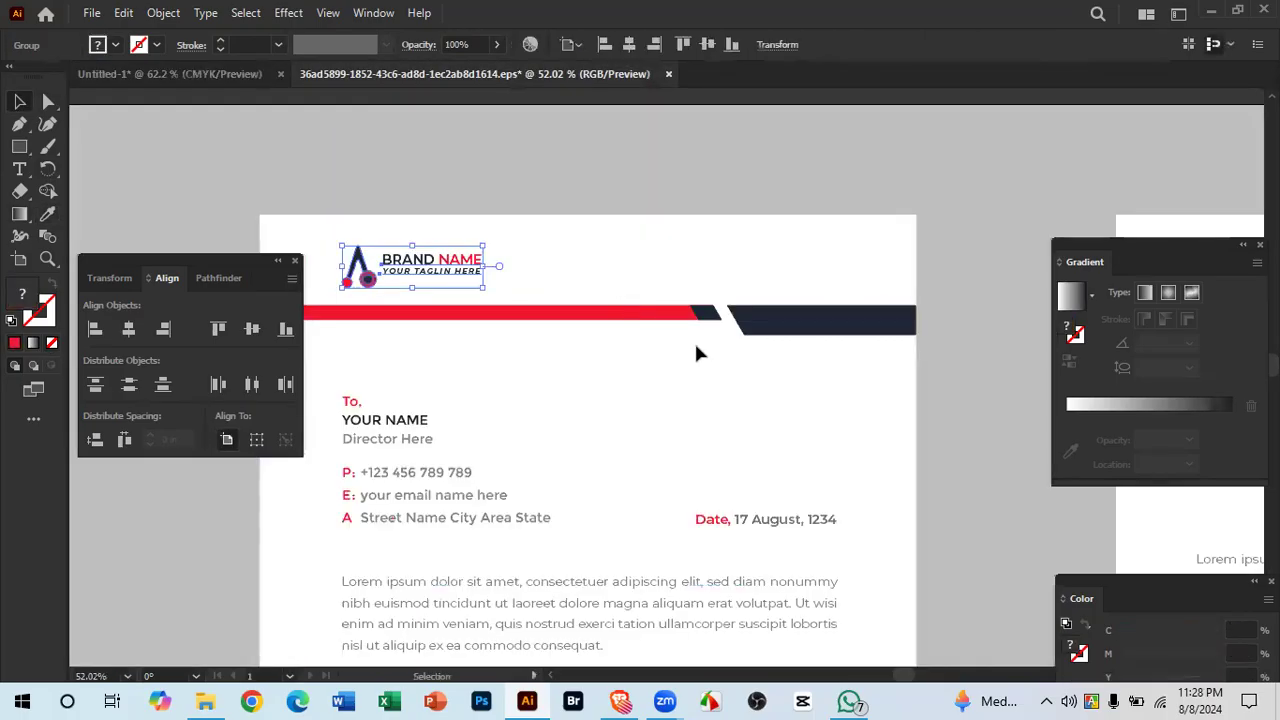
left_click(180, 75)
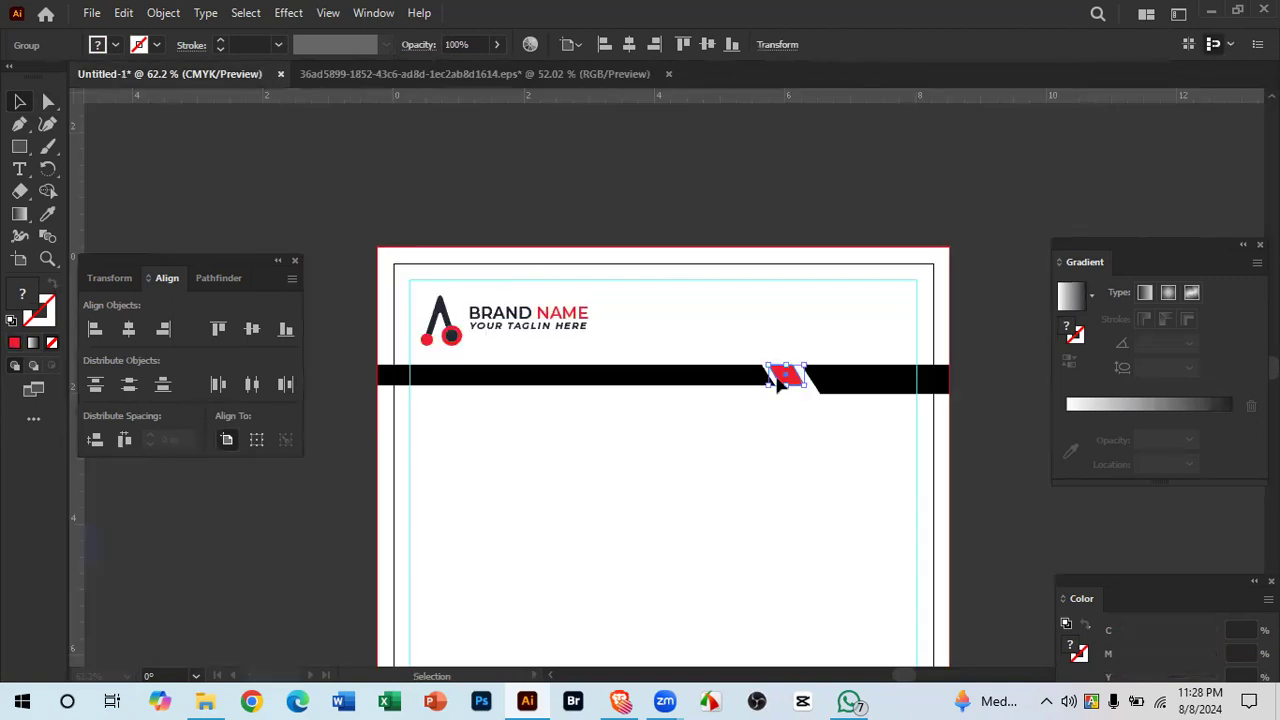
left_click(861, 388)
left_click(727, 376, "shift")
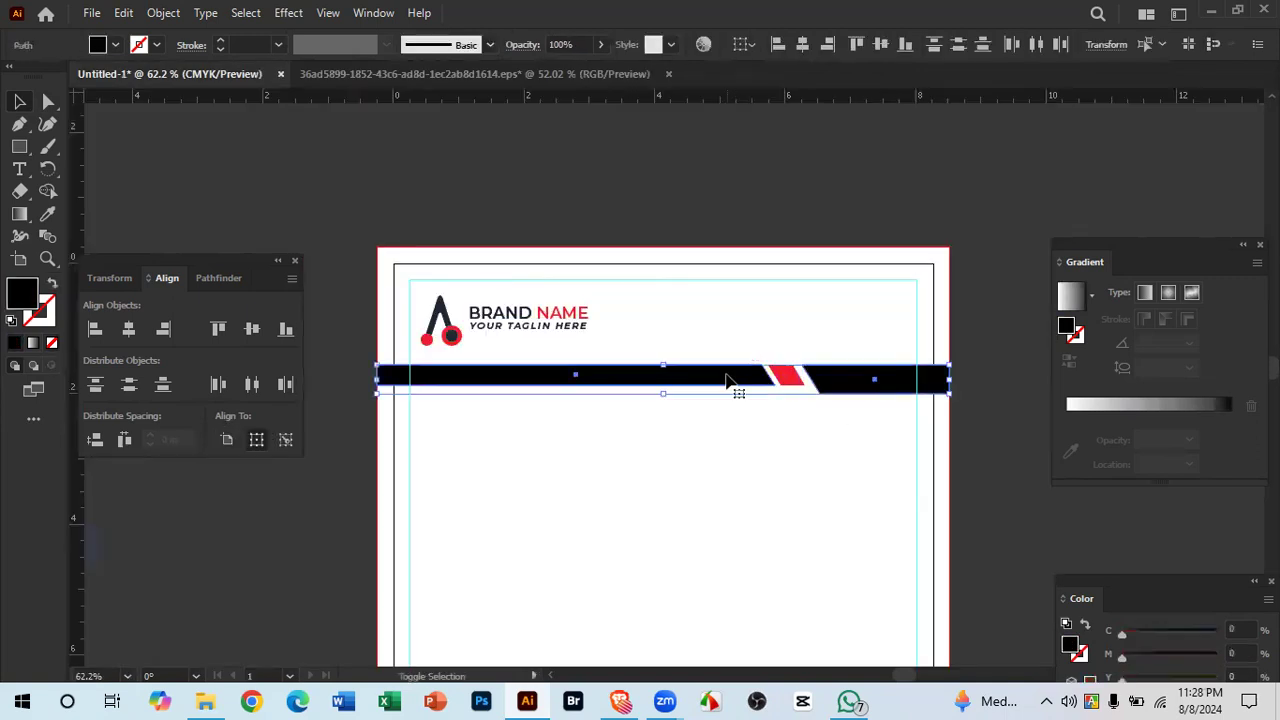
left_click(47, 214)
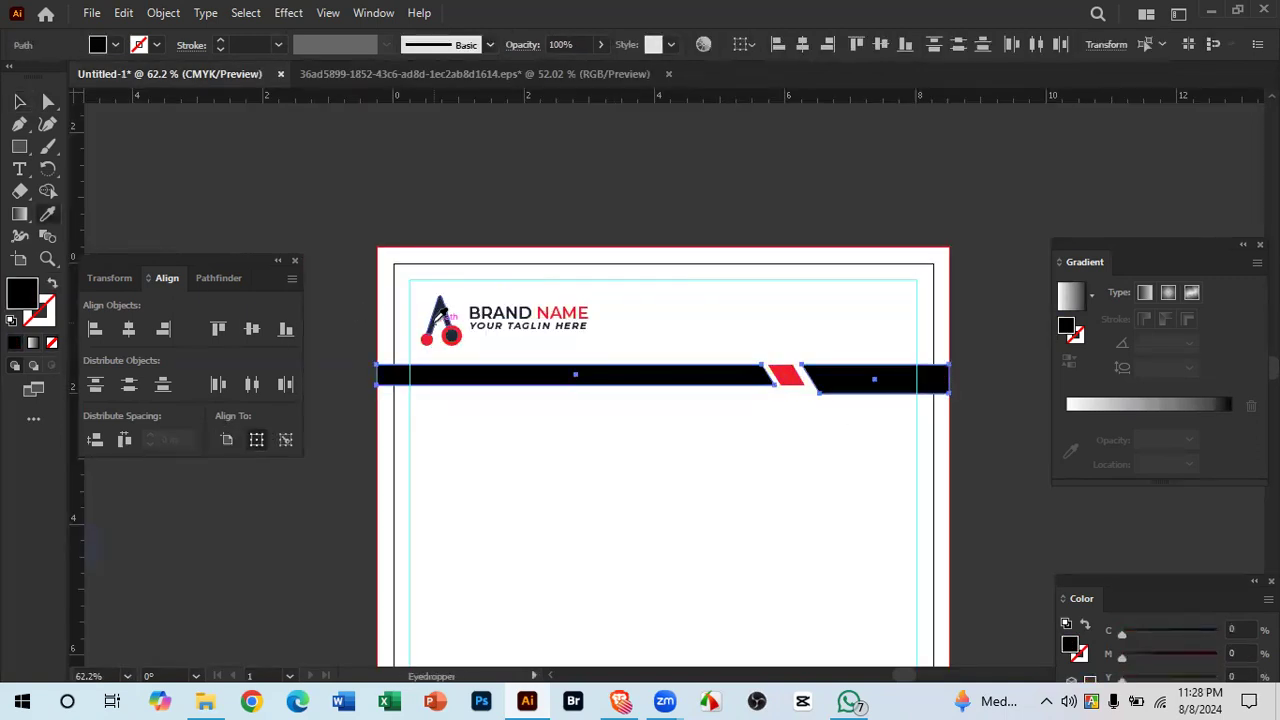
left_click(440, 305)
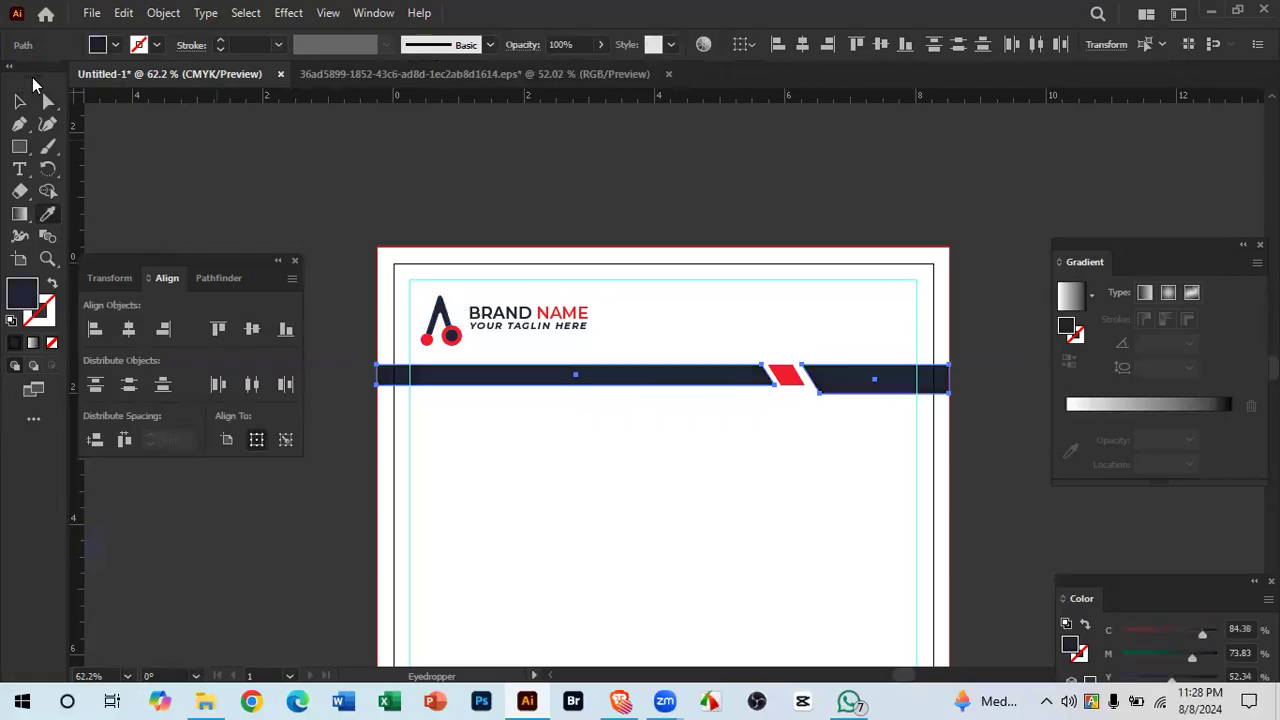
left_click(22, 101)
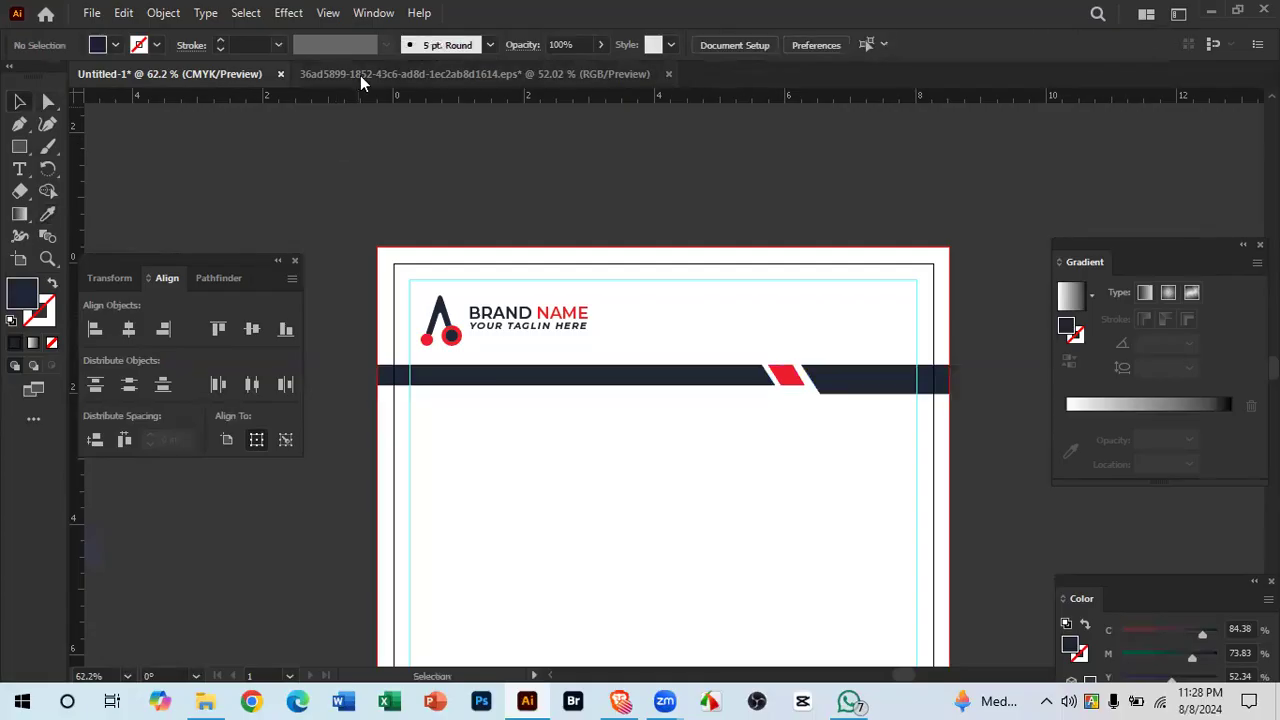
Step: In the reference letterhead, select and copy the recipient details, date, three body paragraphs and signature block, leaving out the contact icons
left_click(360, 75)
scroll(729, 447, "down", 2)
left_click_drag(594, 472, 600, 251)
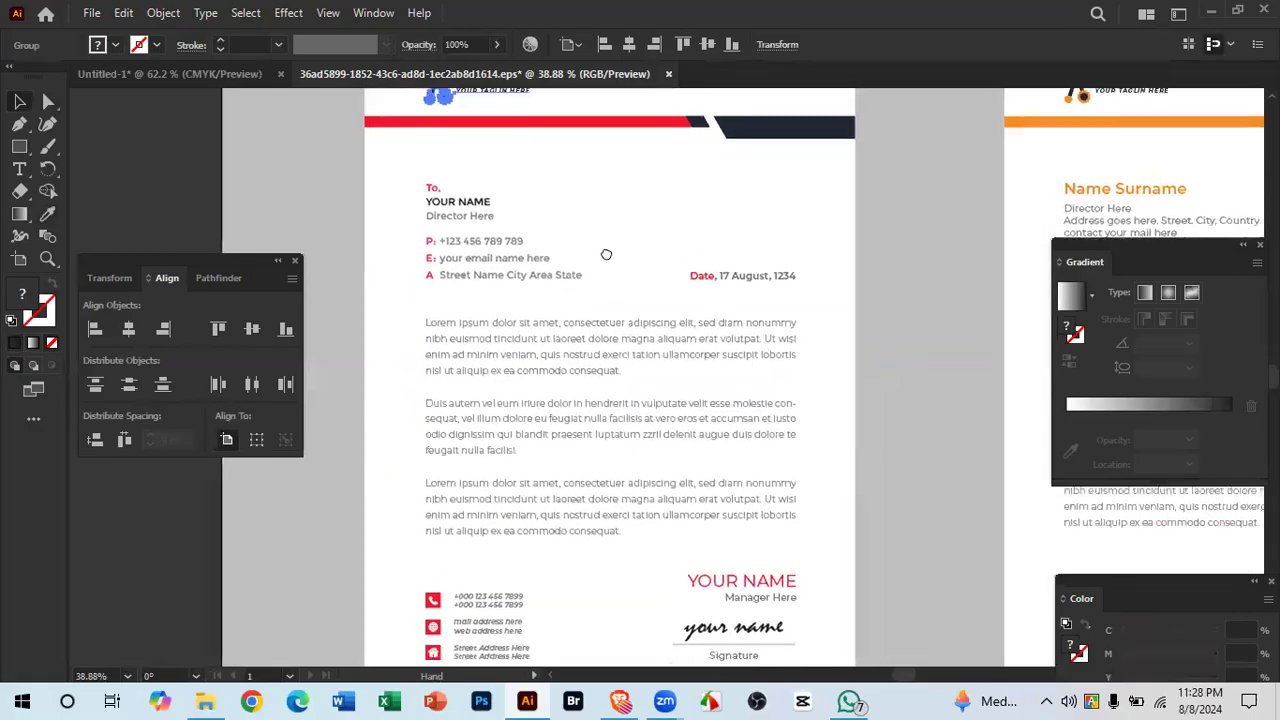
scroll(543, 366, "down", 1)
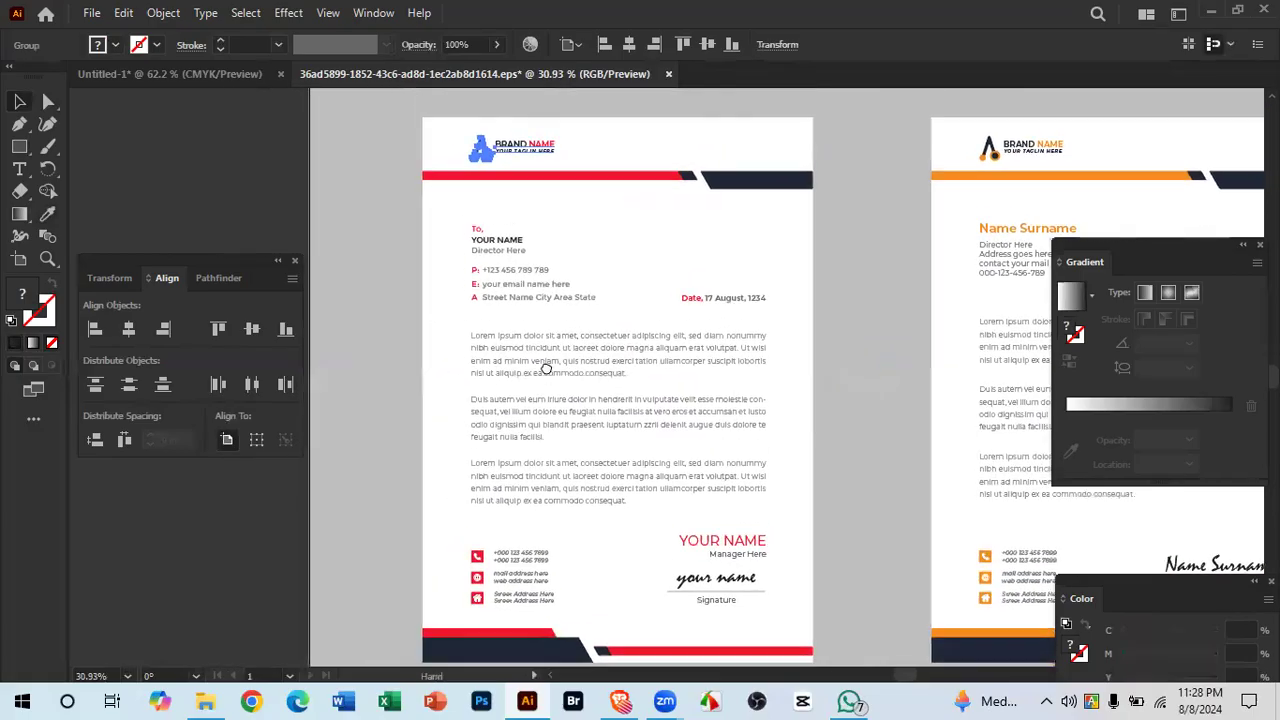
left_click(477, 258)
left_click(812, 318)
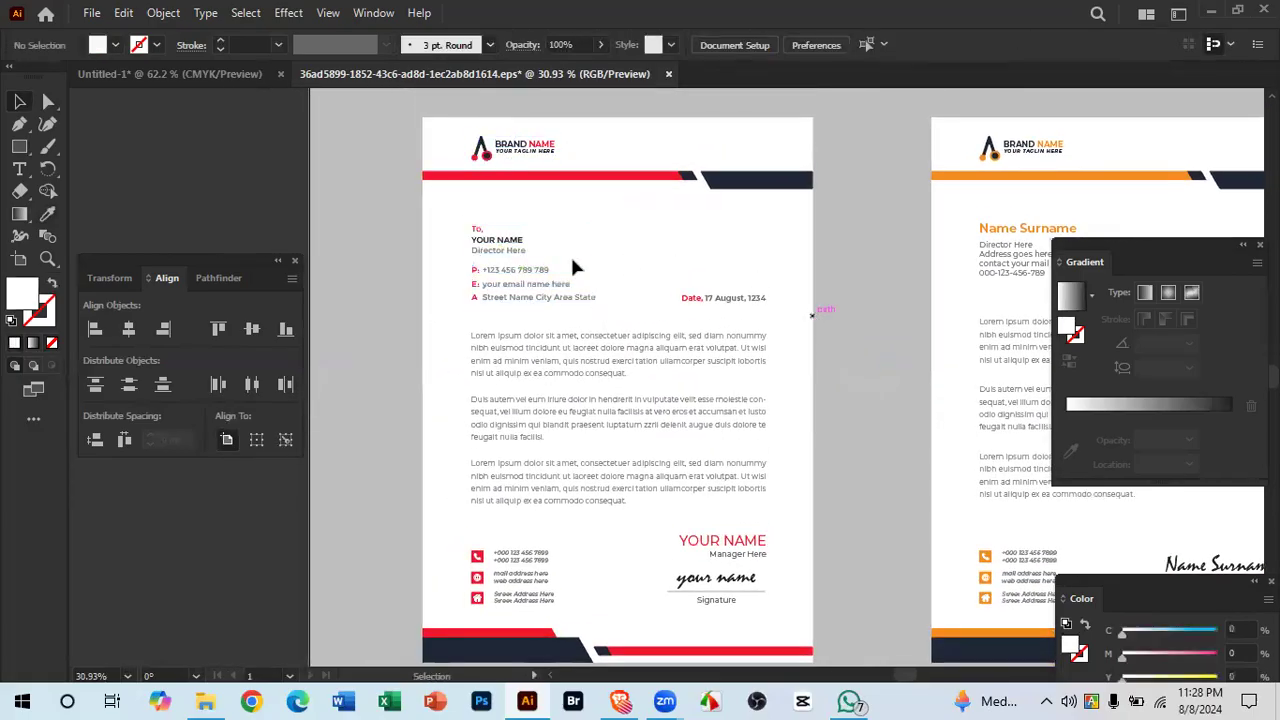
left_click(772, 520)
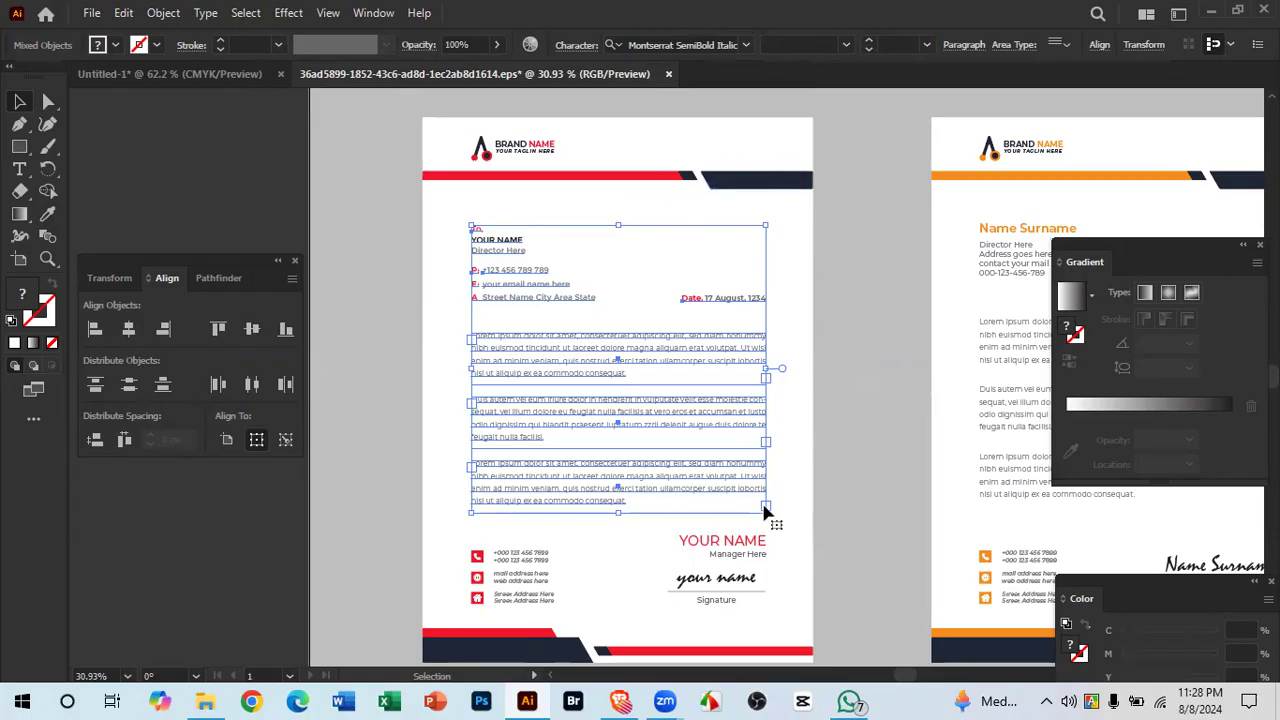
left_click(774, 552)
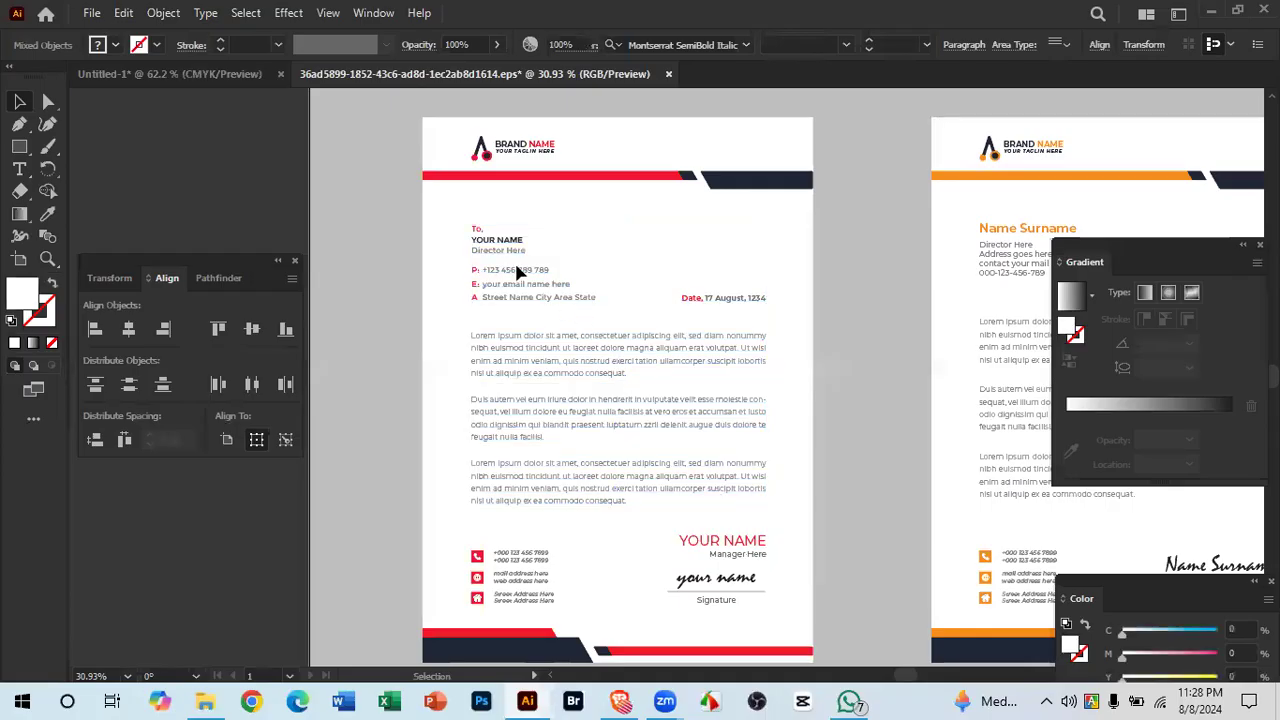
left_click(774, 527)
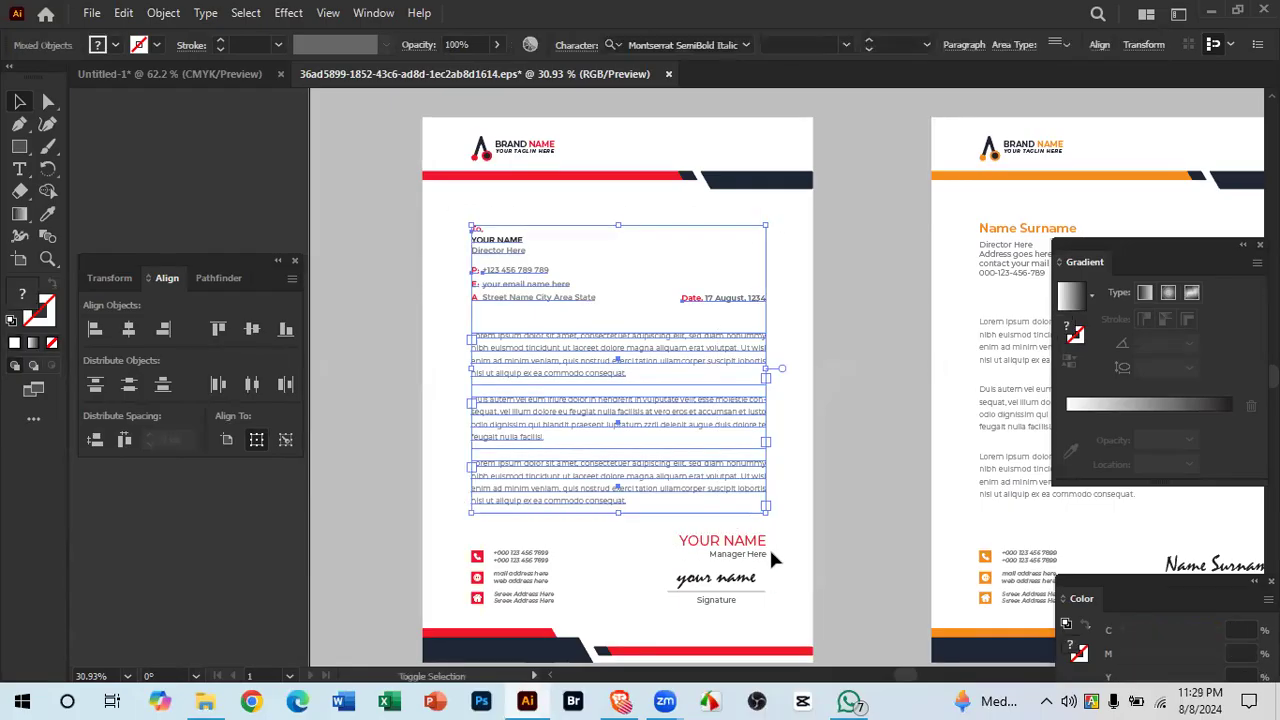
left_click(670, 520, "shift")
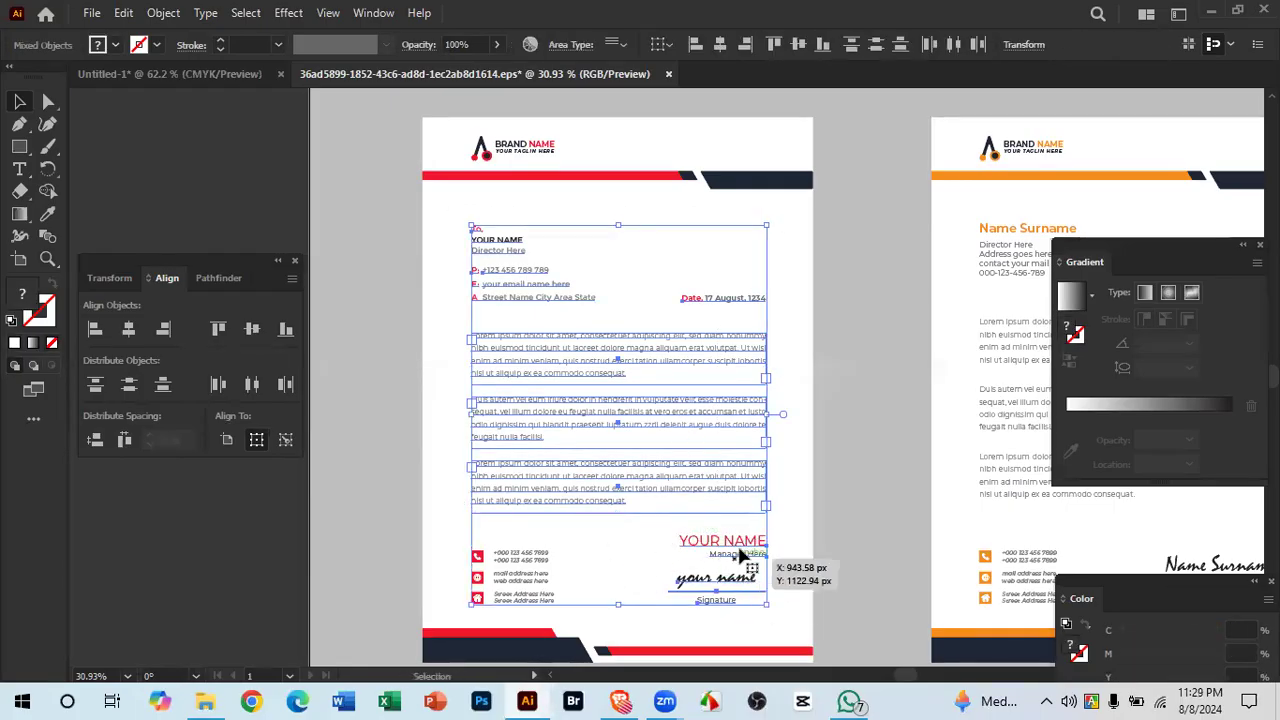
left_click_drag(728, 472, 732, 426)
key("ctrl+z")
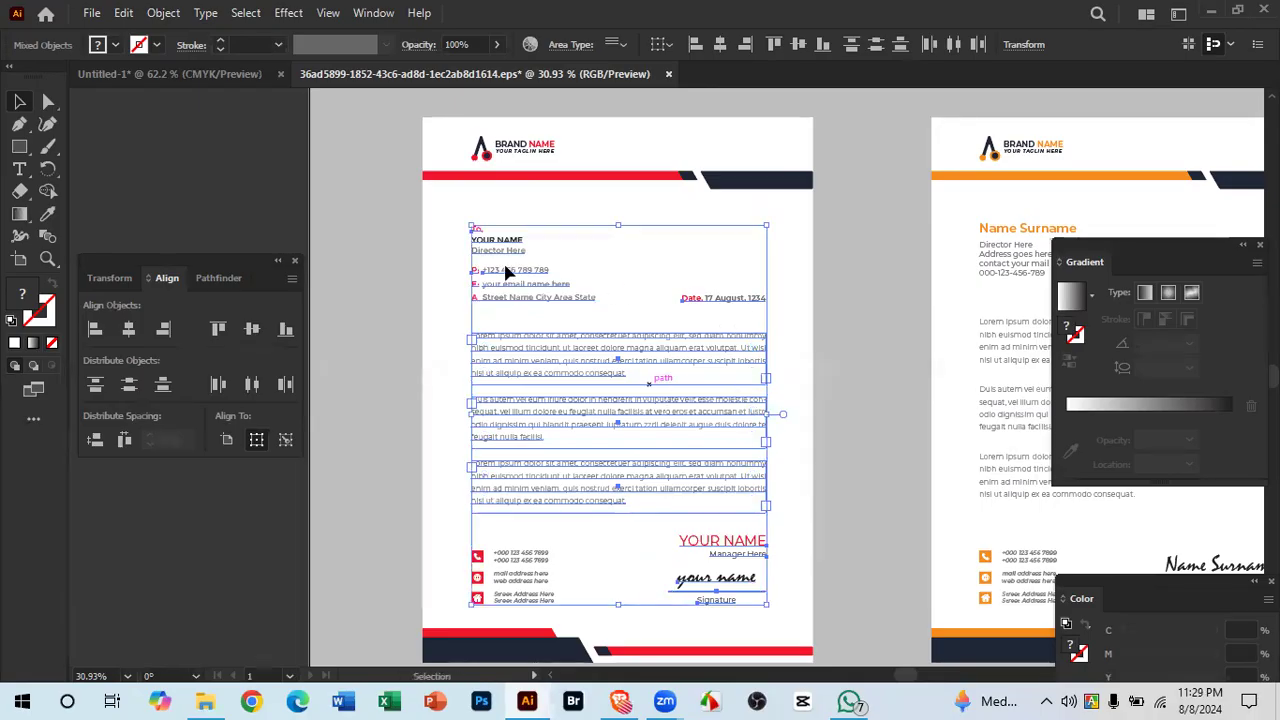
Step: Paste the copied letter text into Untitled-1, scale it down proportionally and place it between the margin guides just below the header bars
left_click(194, 74)
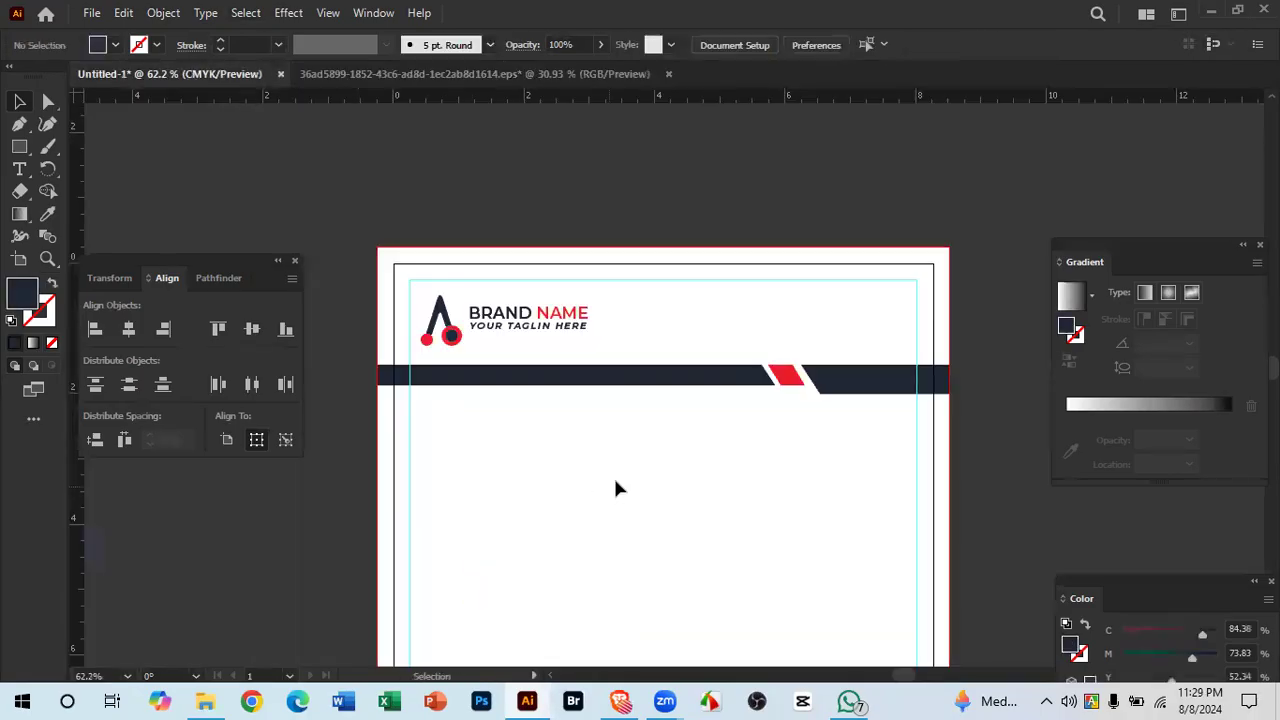
left_click_drag(696, 536, 651, 381)
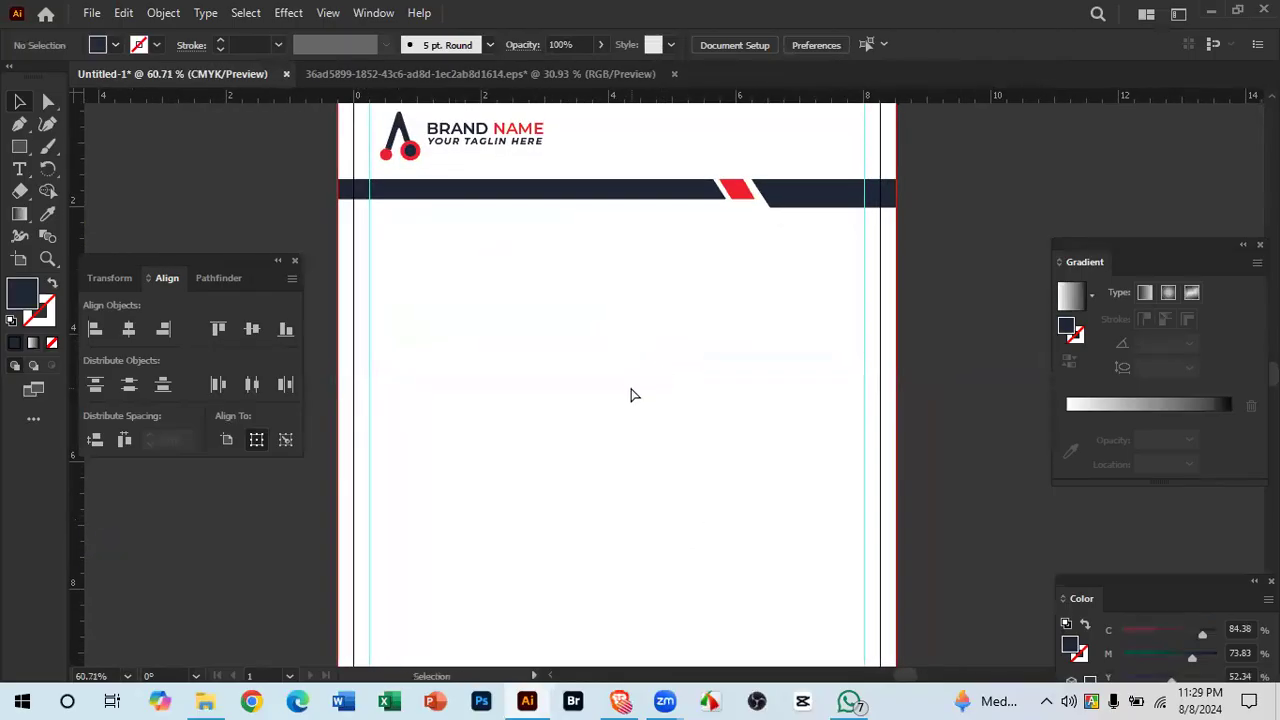
key("ctrl+v")
left_click_drag(640, 460, 600, 466)
left_click_drag(612, 455, 563, 348)
left_click_drag(797, 555, 783, 481)
mouse_move(637, 422)
left_mouse_down()
mouse_move(626, 424)
mouse_move(649, 463)
mouse_move(653, 428)
mouse_move(737, 449)
mouse_move(740, 540)
left_mouse_up()
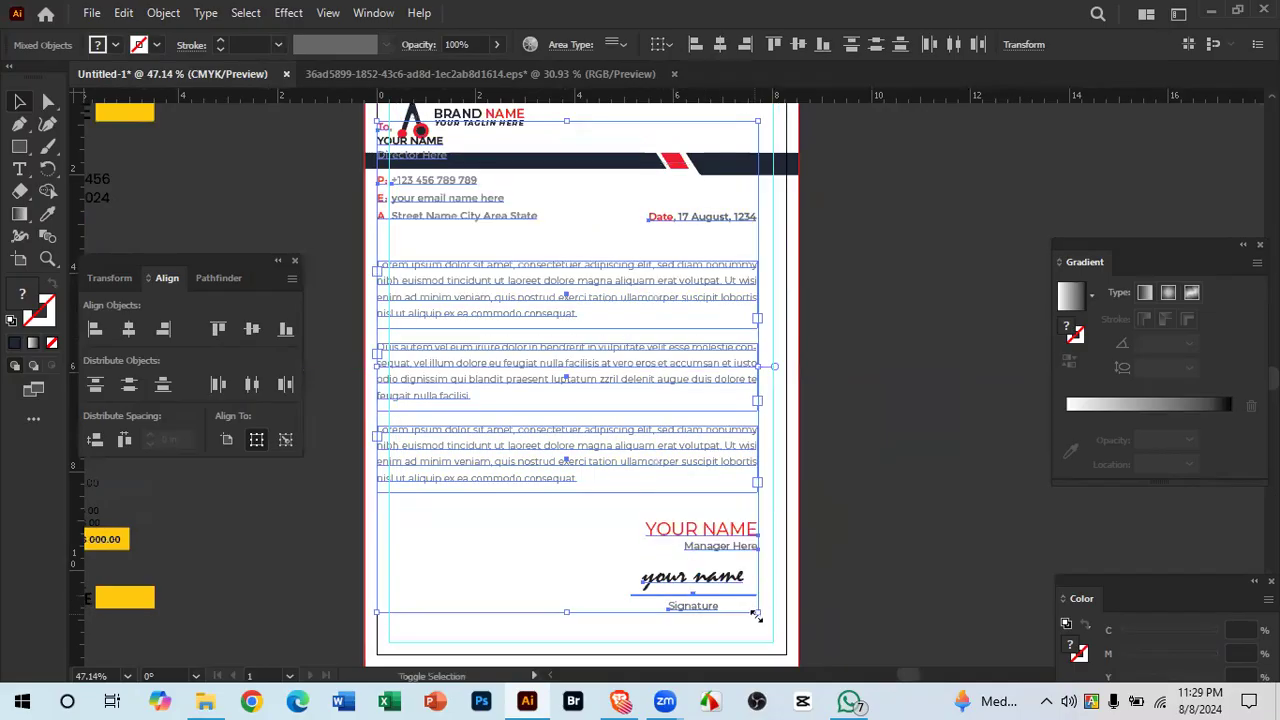
left_click_drag(756, 612, 679, 524)
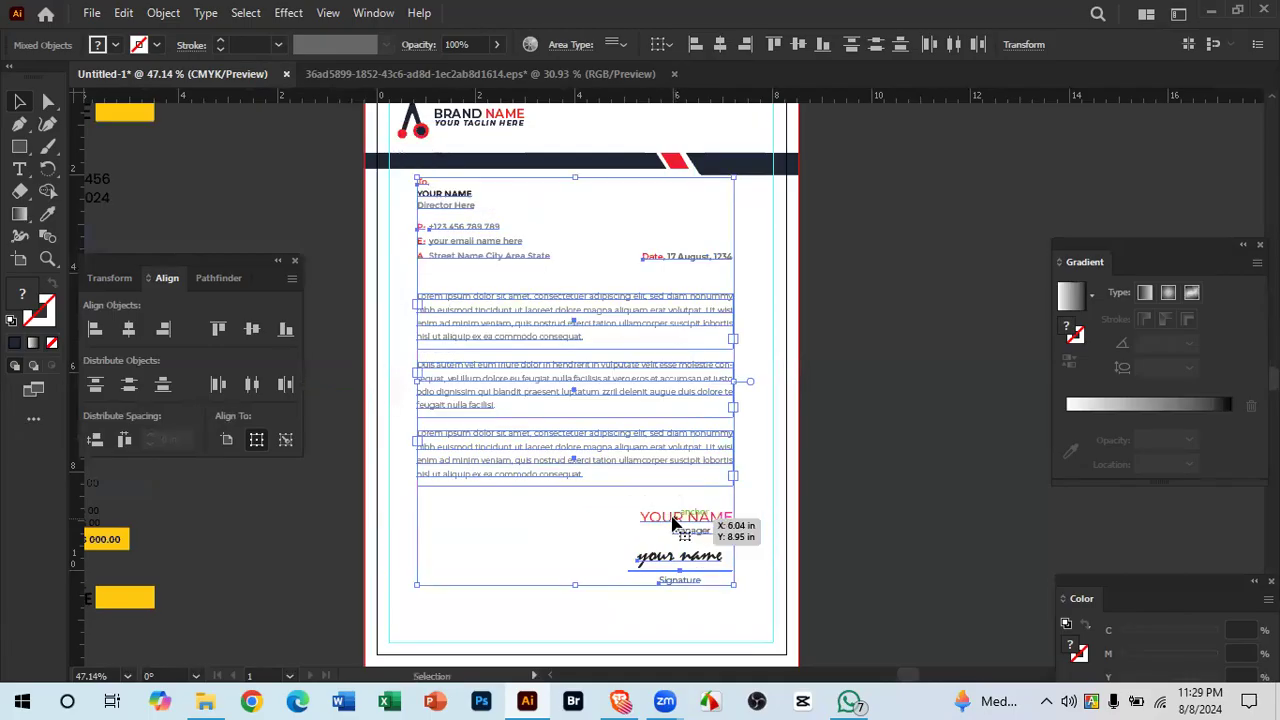
Step: Move the pasted letter text about 0.4 in left to line up roughly with the logo's left edge
key("ctrl+space")
left_click_drag(379, 177, 549, 302)
key("space")
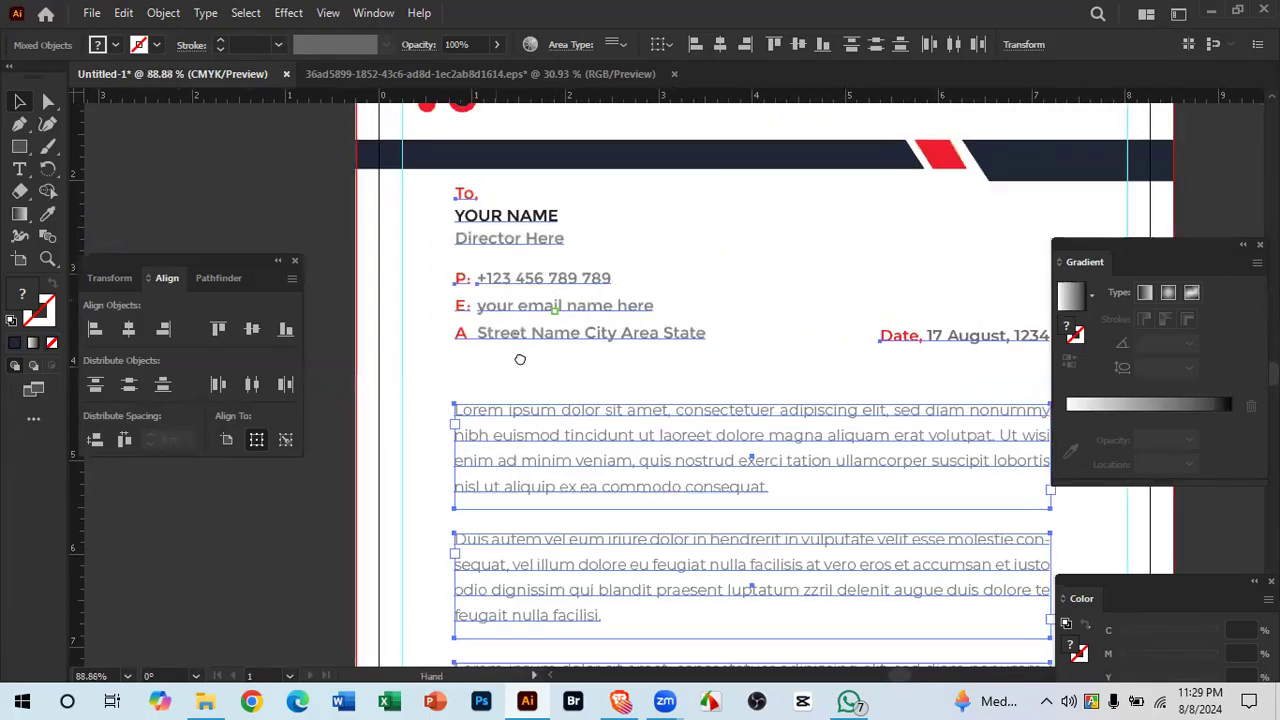
left_click_drag(520, 360, 553, 450)
left_click_drag(543, 377, 517, 377)
left_click_drag(608, 429, 535, 431)
left_click_drag(577, 368, 626, 308)
left_click(598, 321, "alt")
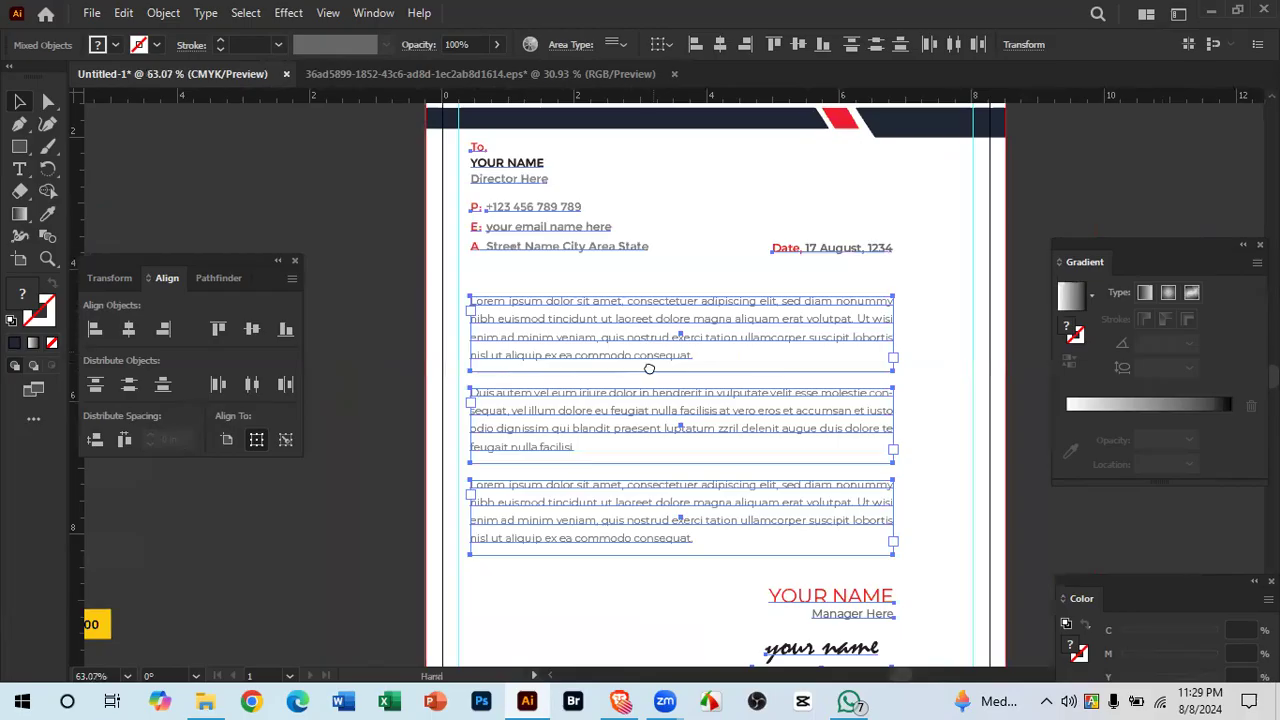
Step: Compare the side margins with the reference letterhead and move the pasted letter text about 0.3 in right, toward the page centre
left_click(343, 73)
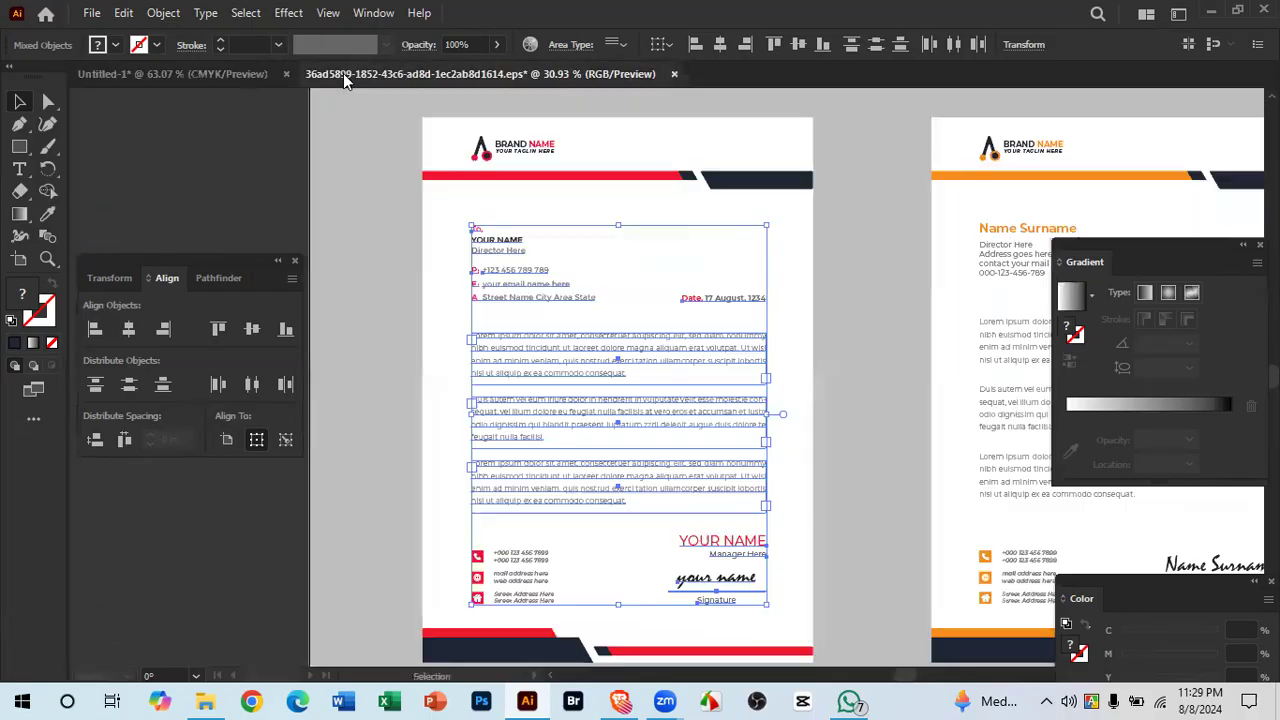
left_click(780, 275)
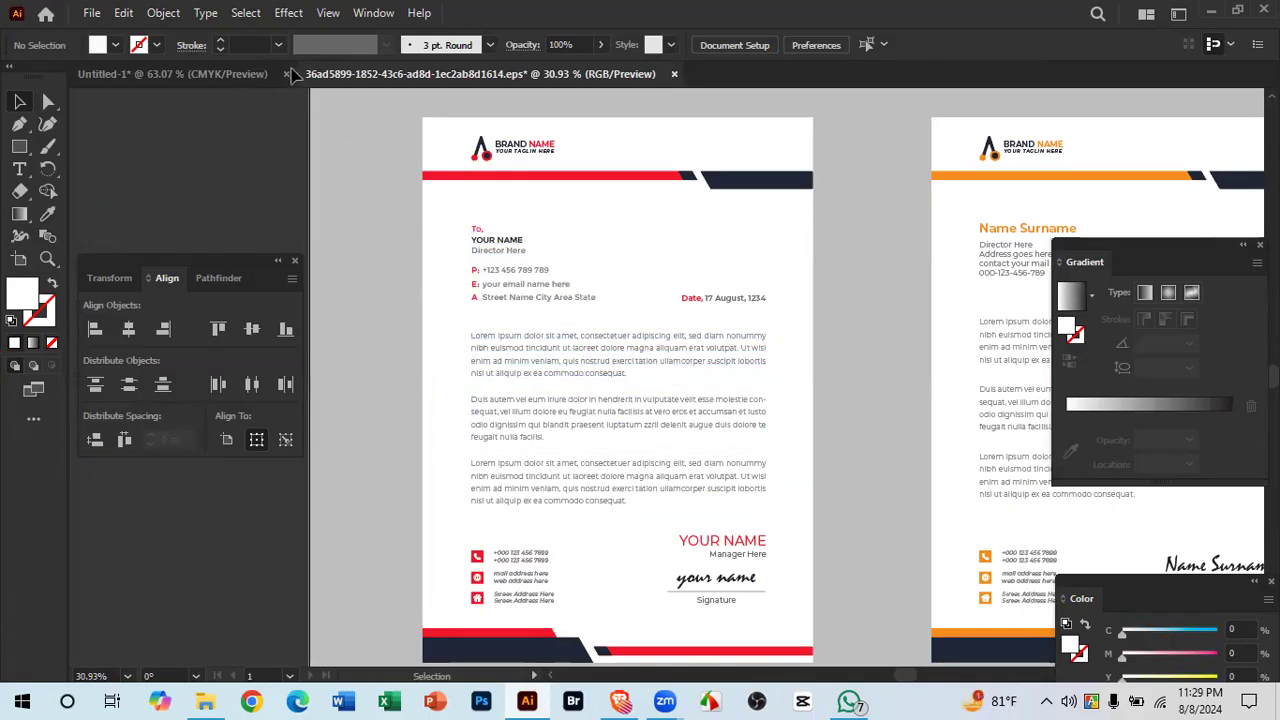
left_click(229, 70)
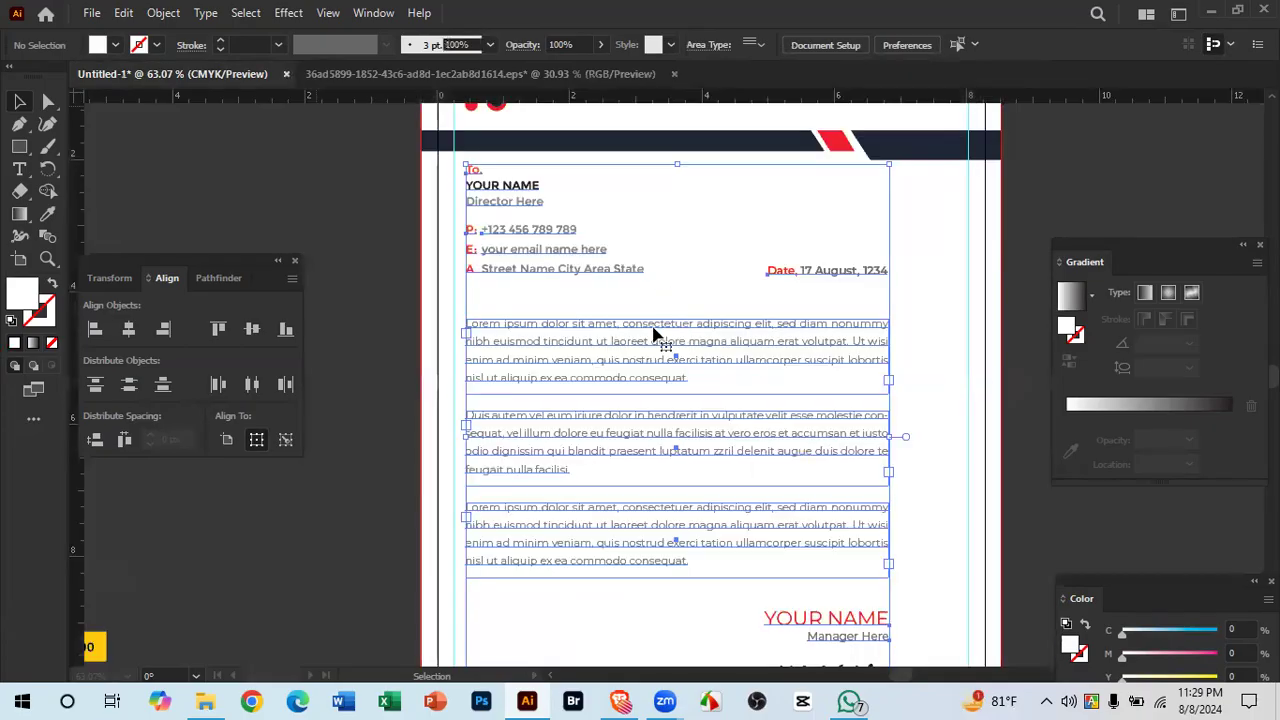
key("ctrl+a")
scroll(605, 340, "down", 1)
left_click_drag(630, 367, 703, 332)
scroll(705, 330, "up", 2)
scroll(705, 330, "down", 1)
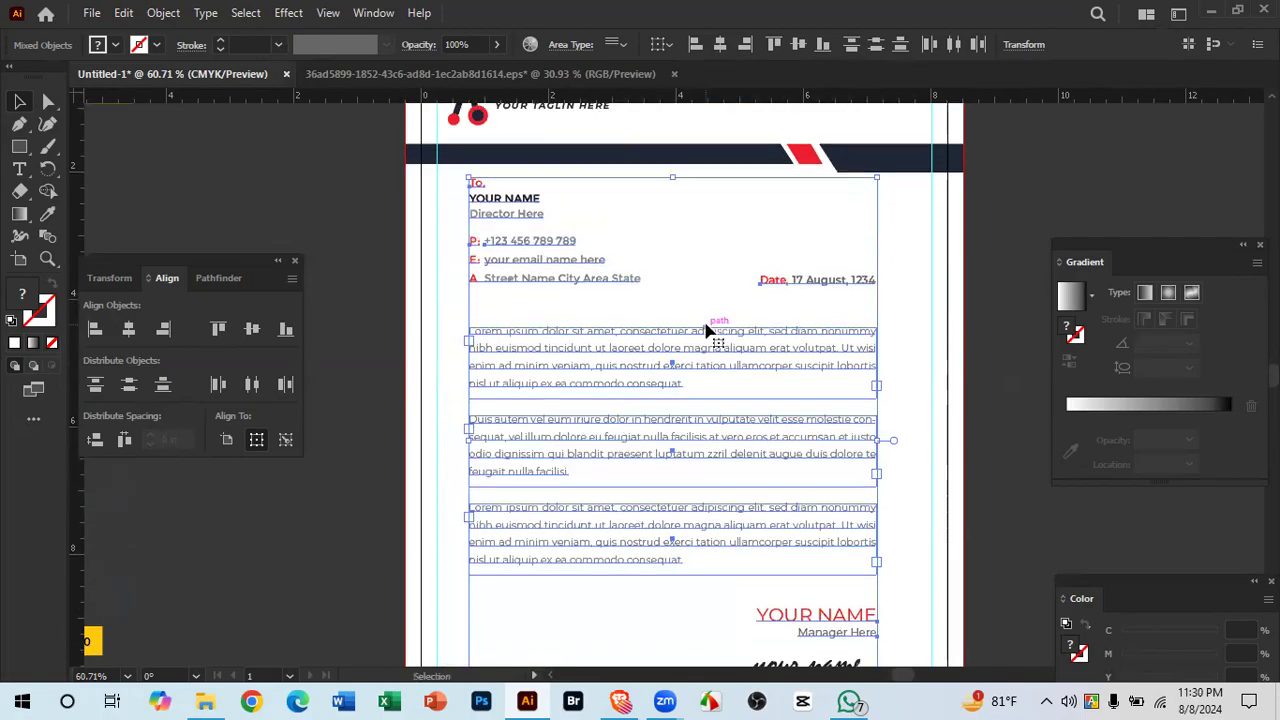
Step: Nudge the letter text about 0.15 in further right to balance its side margins, and deselect it
key("Right")
key("Right")
key("Right")
key("Right")
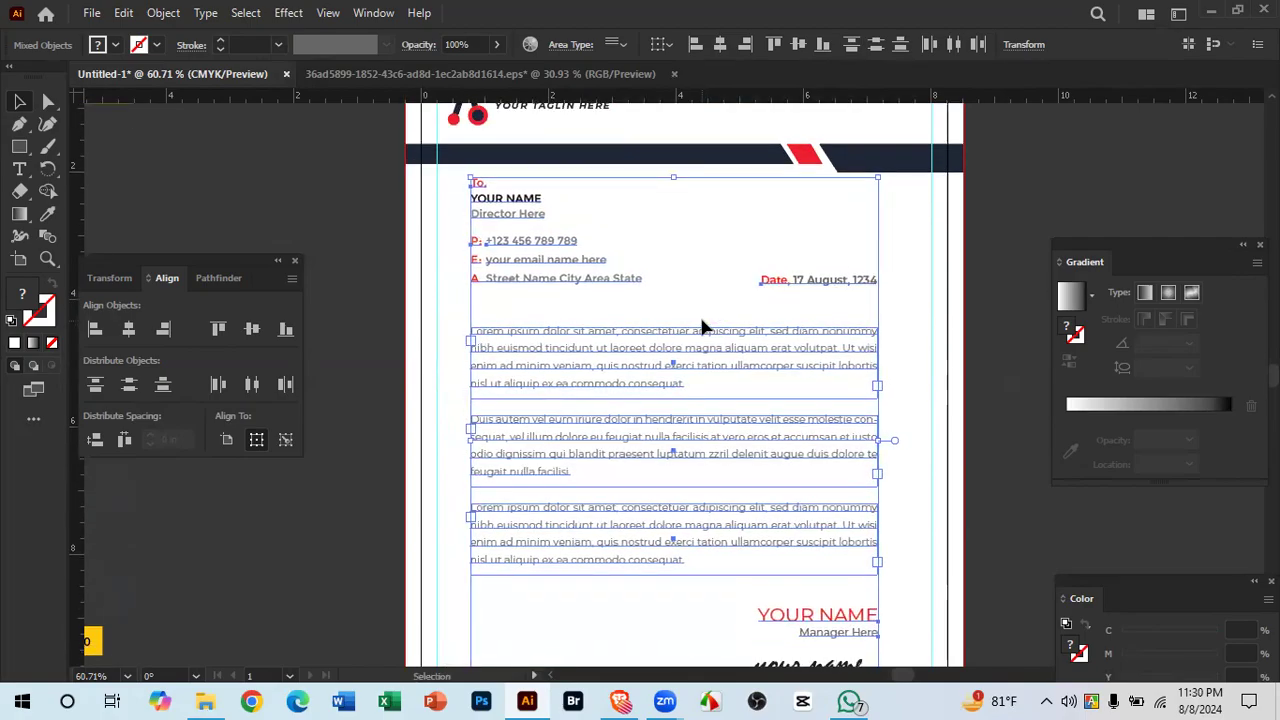
key("Right")
key("Right")
key("Right")
key("Right")
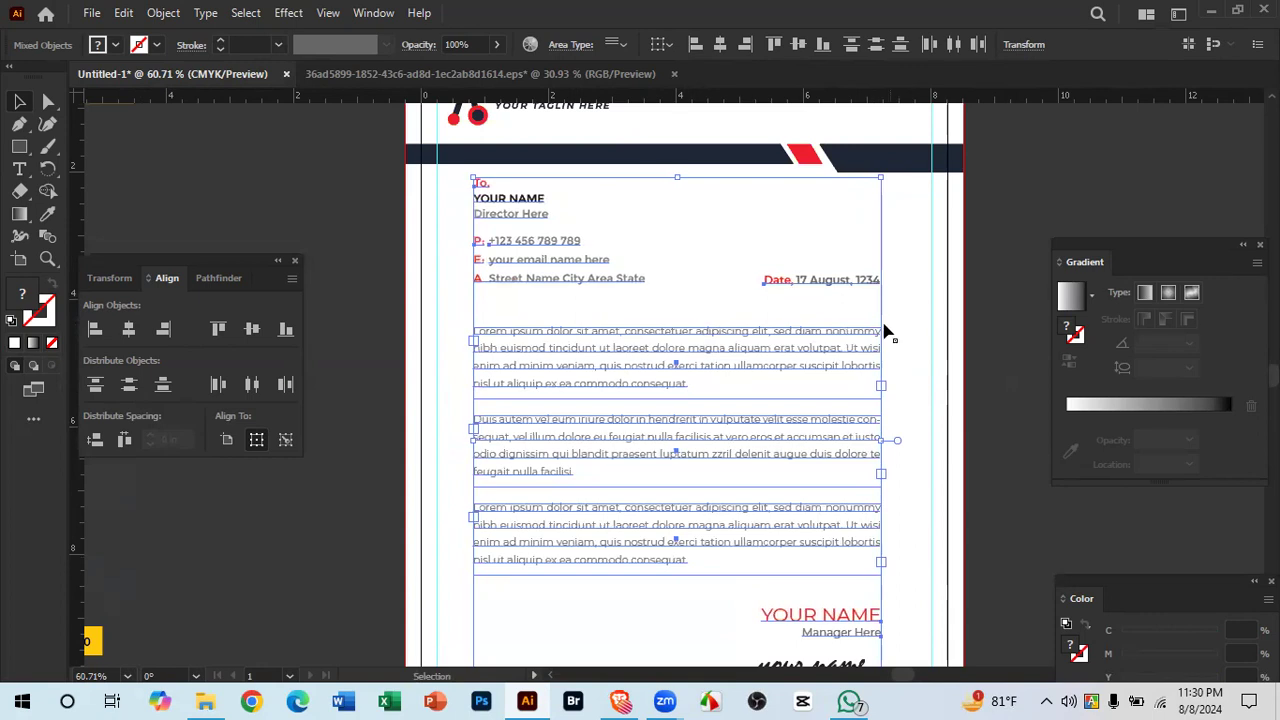
key("Right")
key("Right")
key("Right")
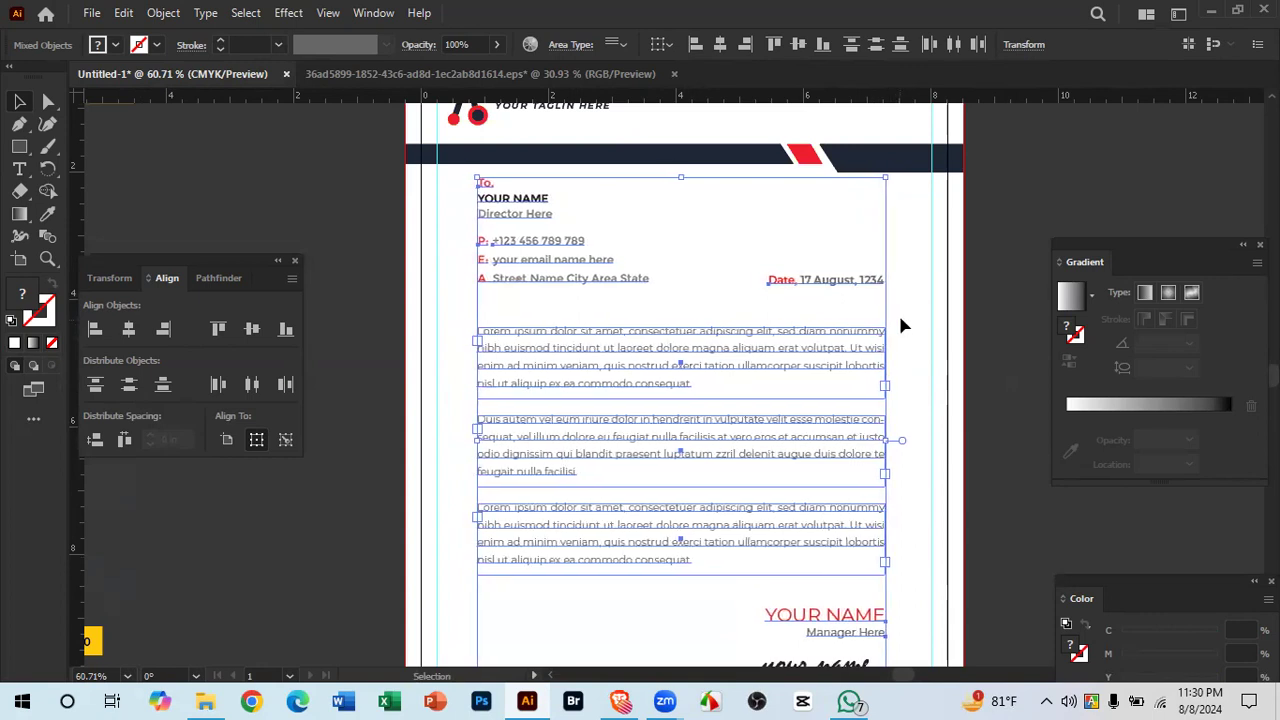
key("ctrl+h")
Step: Select the signature block with the manager name and nudge it up about 0.2 in toward the last paragraph
scroll(778, 360, "down", 1)
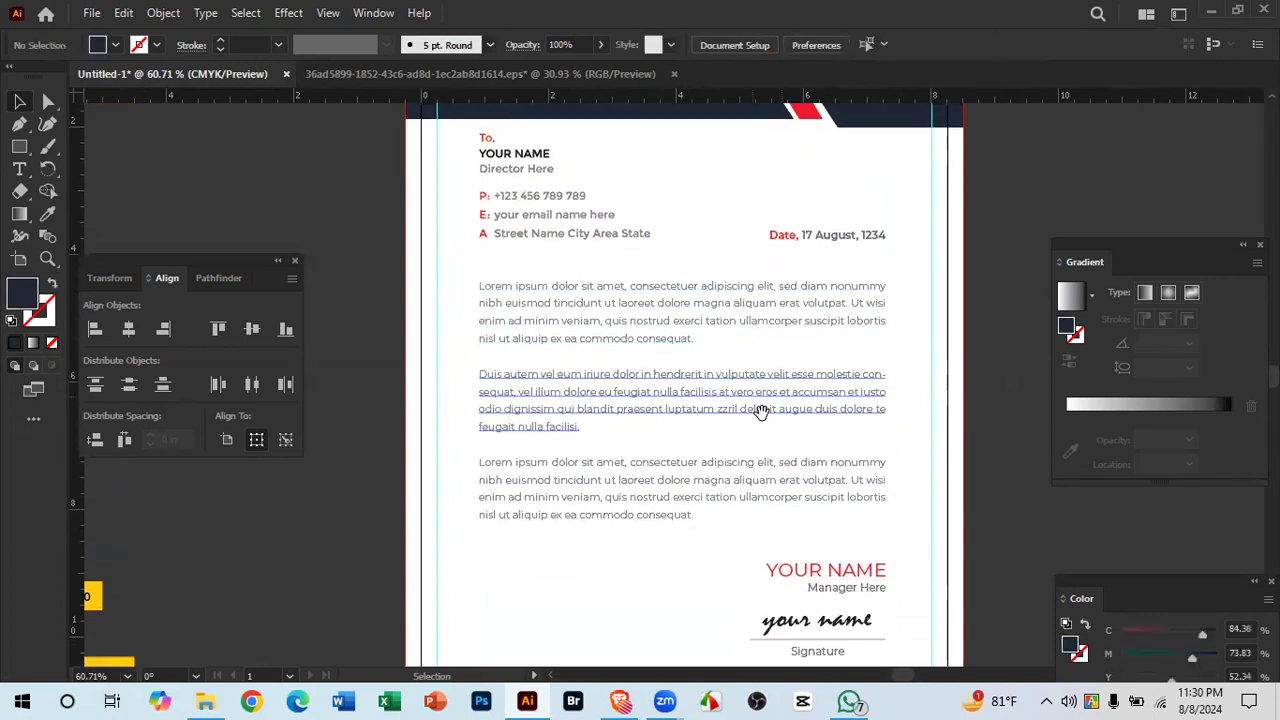
scroll(761, 420, "down", 1)
left_click_drag(754, 449, 739, 334)
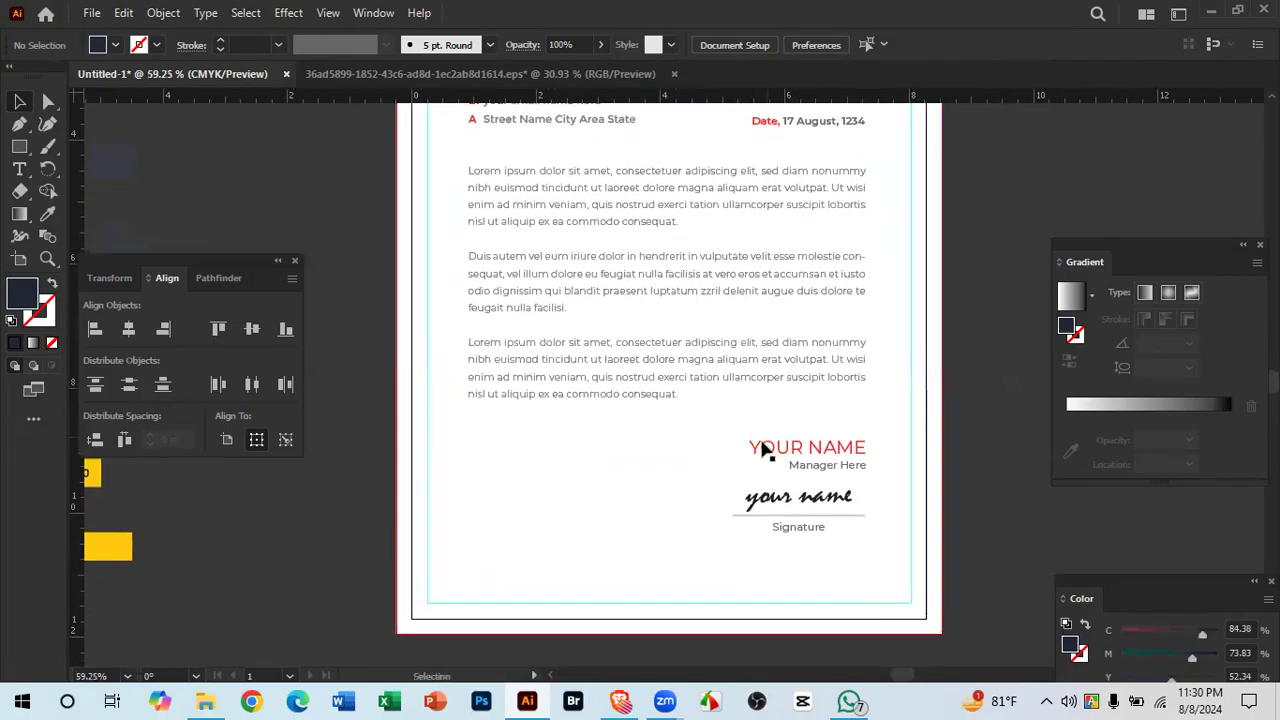
mouse_move(718, 430)
left_mouse_down()
mouse_move(842, 526)
mouse_move(836, 514)
left_mouse_up()
key("Up")
key("Up")
key("Up")
key("Up")
key("Up")
key("Up")
key("Up")
key("Up")
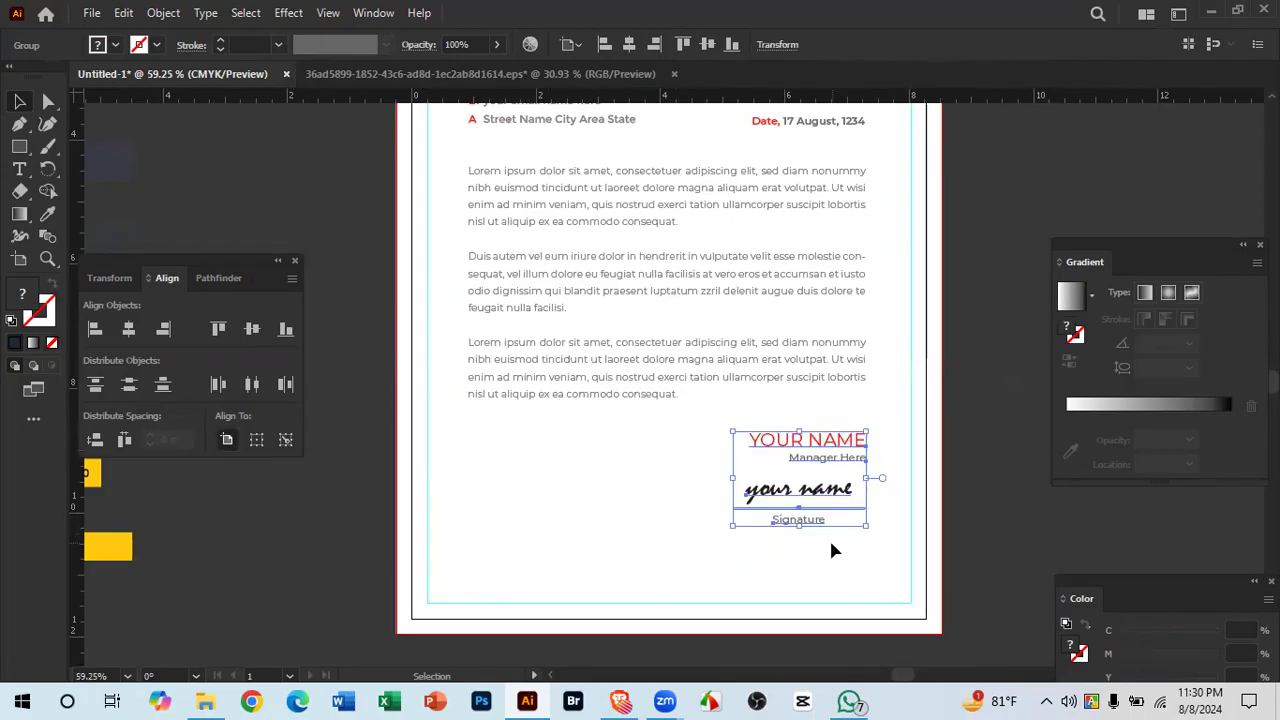
key("Up")
key("Up")
key("Up")
key("Up")
key("Up")
key("Up")
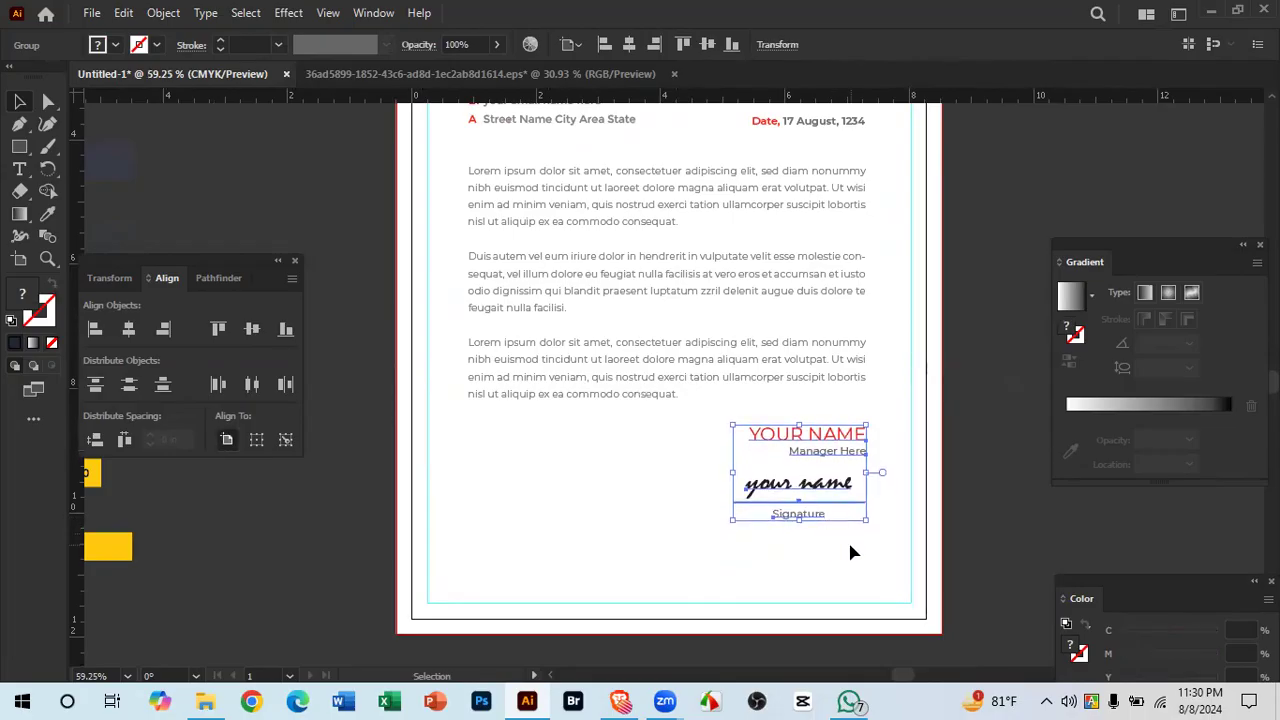
left_click(849, 546)
scroll(722, 450, "up", 4)
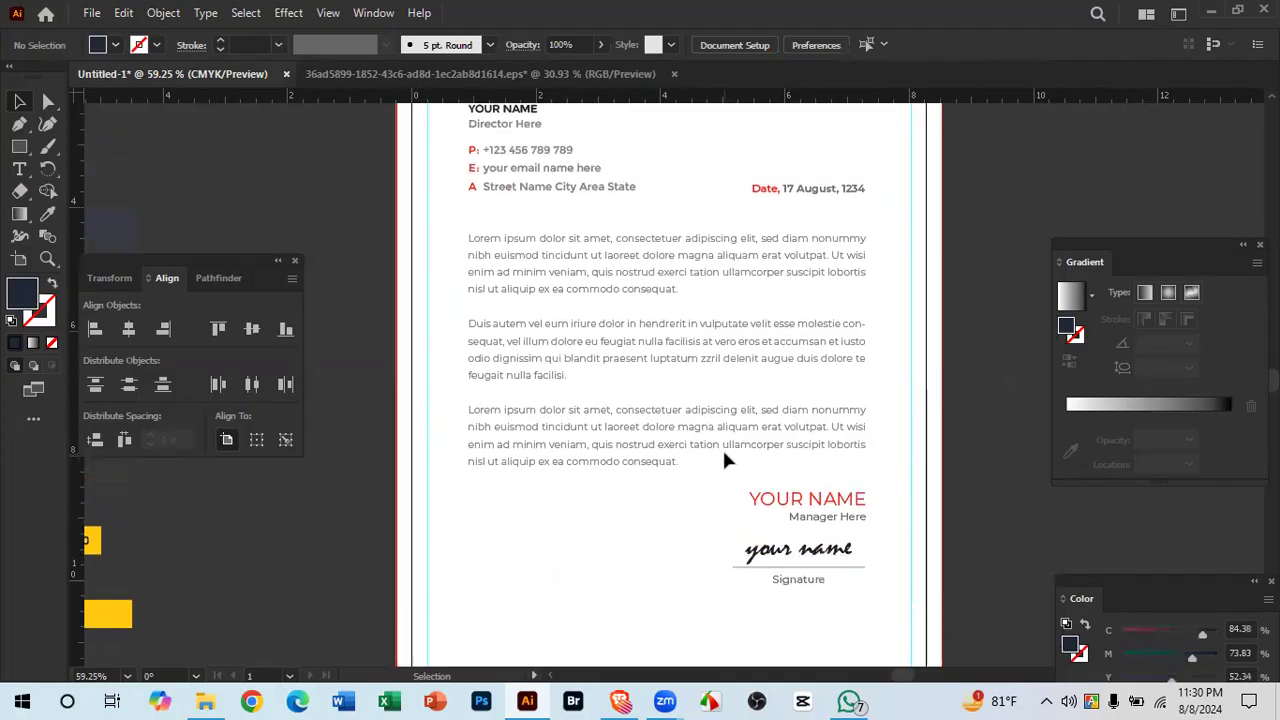
left_click_drag(678, 431, 627, 360)
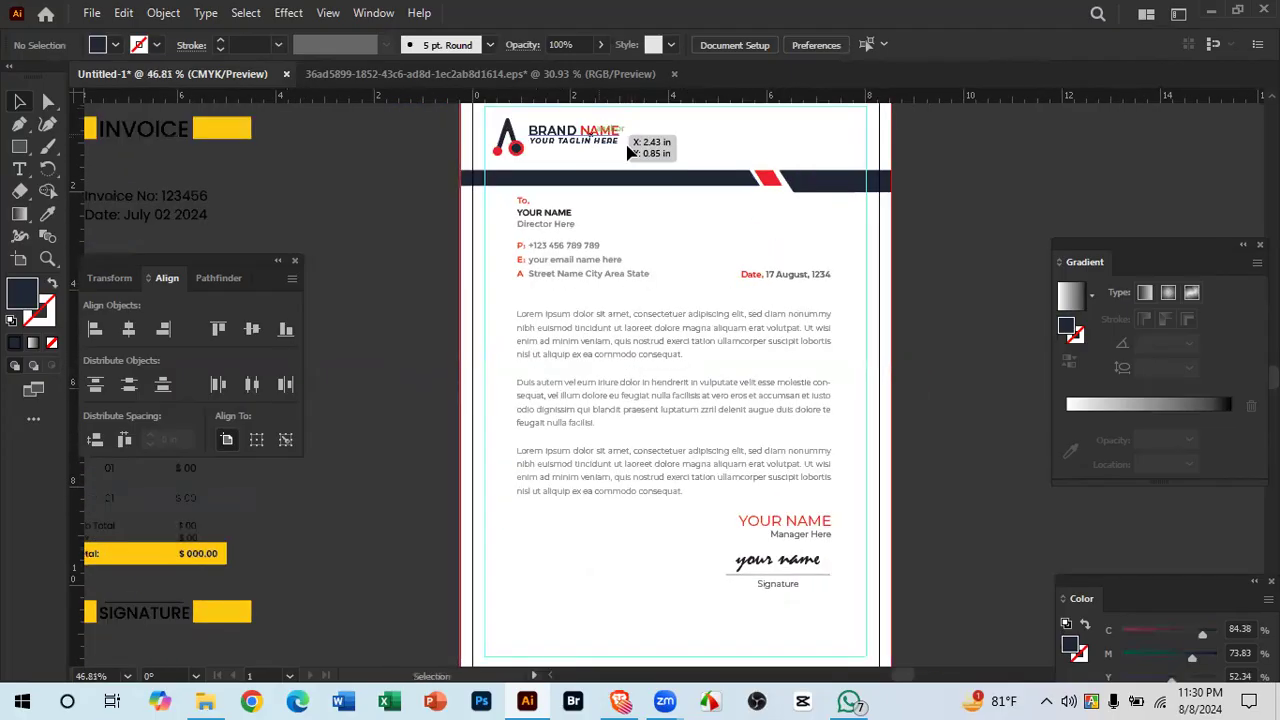
Step: Copy the contact block with the phone, web and address icons from the red reference letterhead
scroll(776, 406, "down", 3)
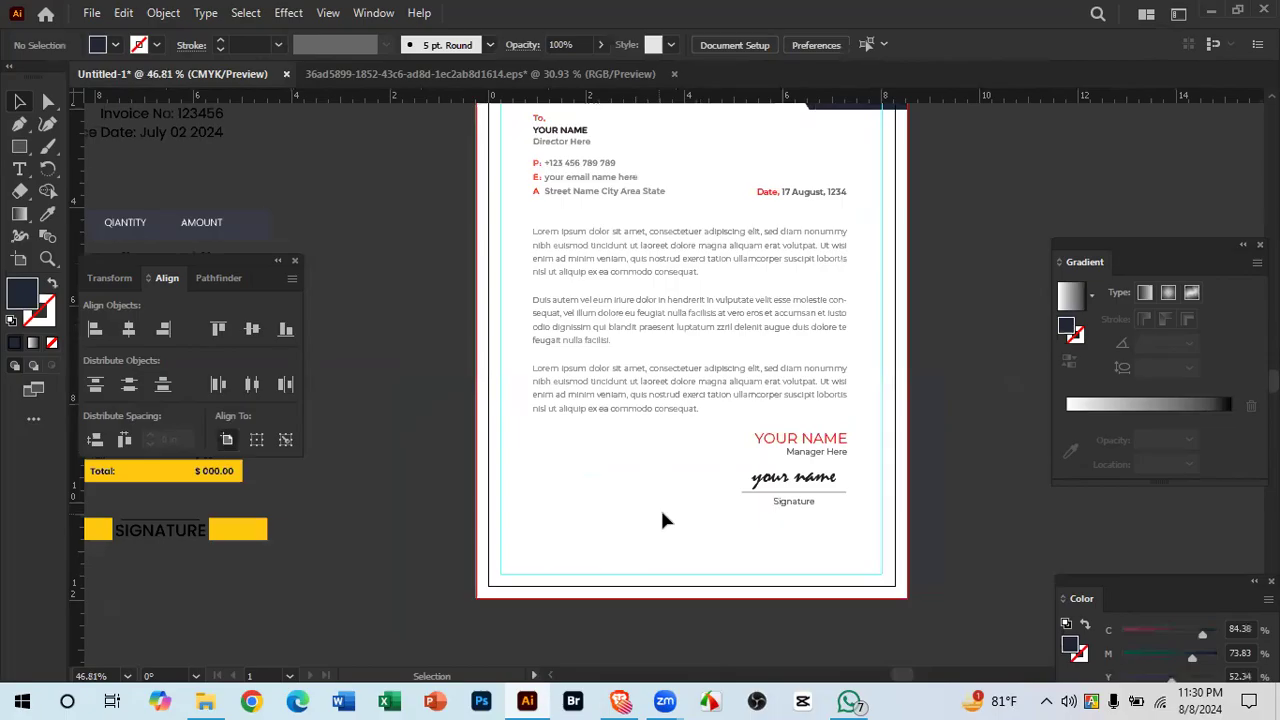
left_click(322, 73)
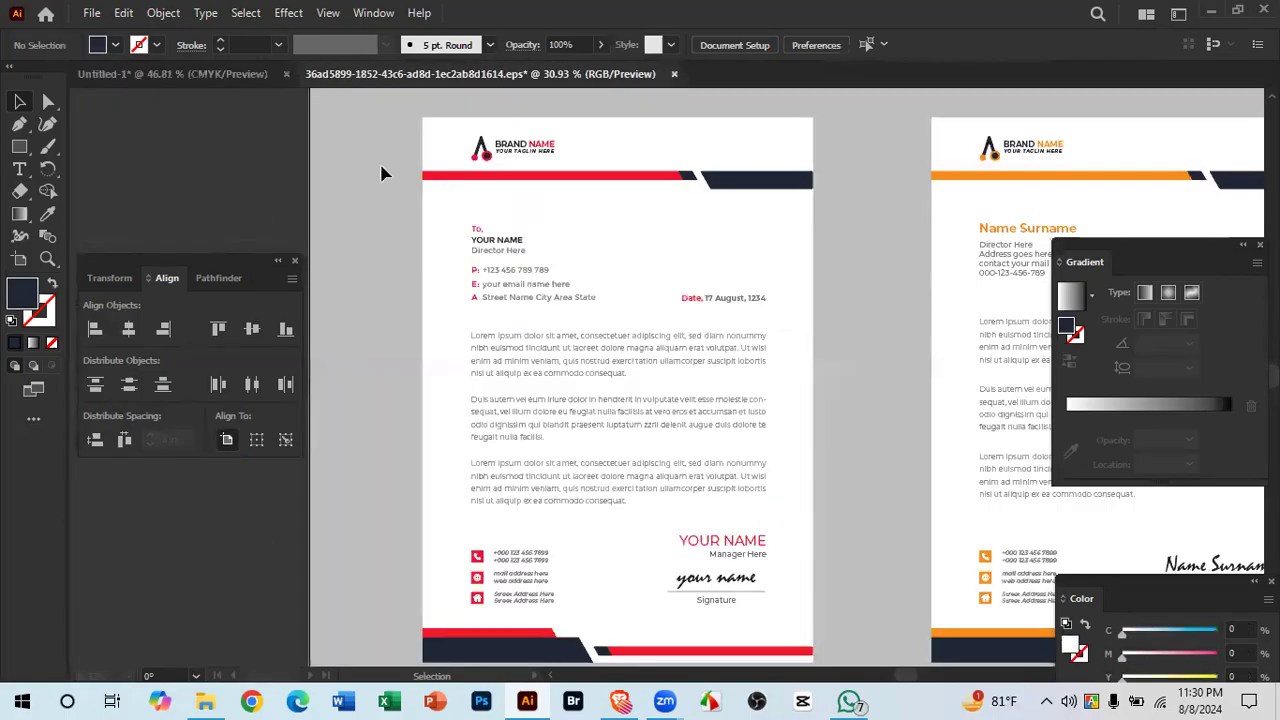
scroll(828, 423, "down", 5)
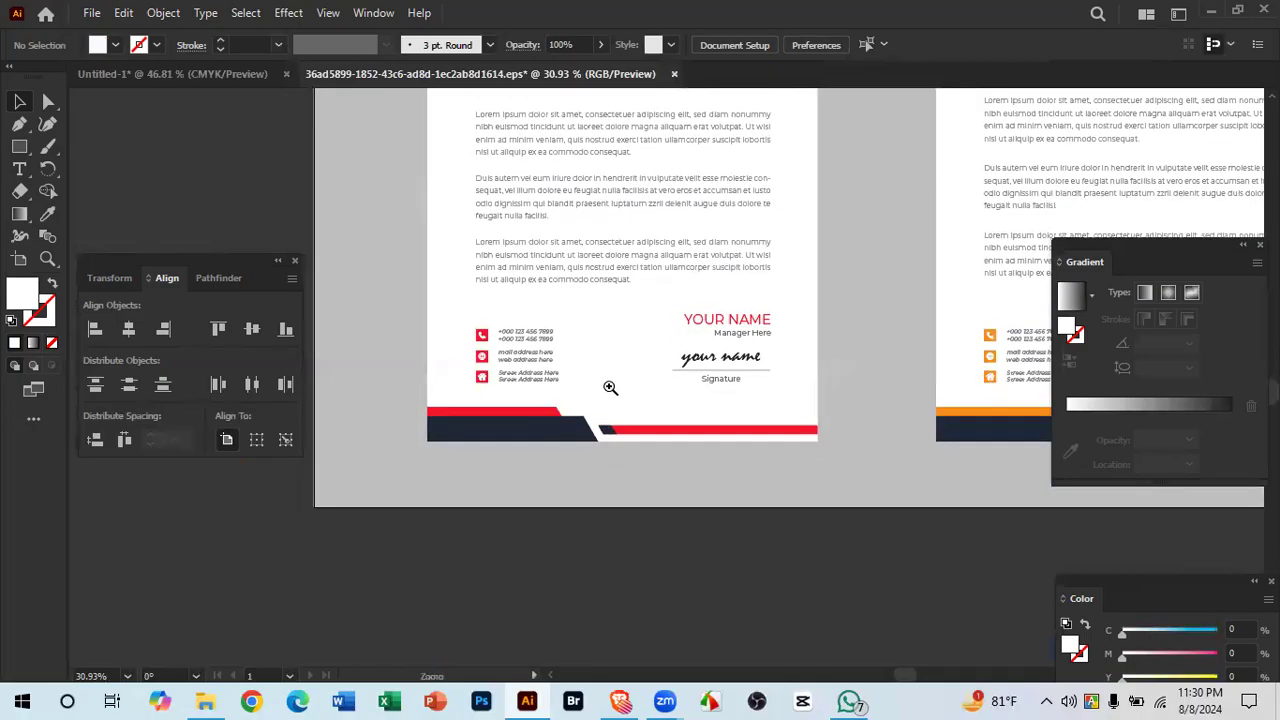
scroll(606, 389, "up", 3)
left_click_drag(674, 468, 678, 468)
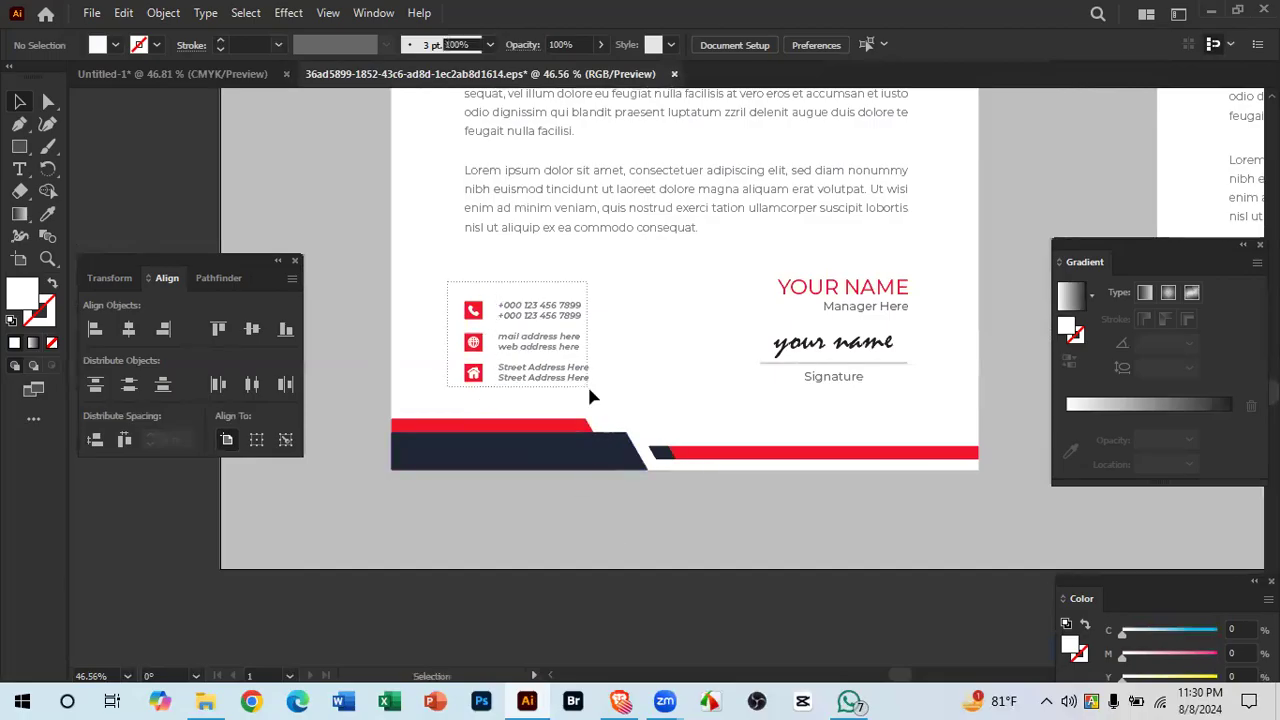
left_click(560, 317)
left_click_drag(560, 317, 542, 350)
scroll(542, 350, "up", 2)
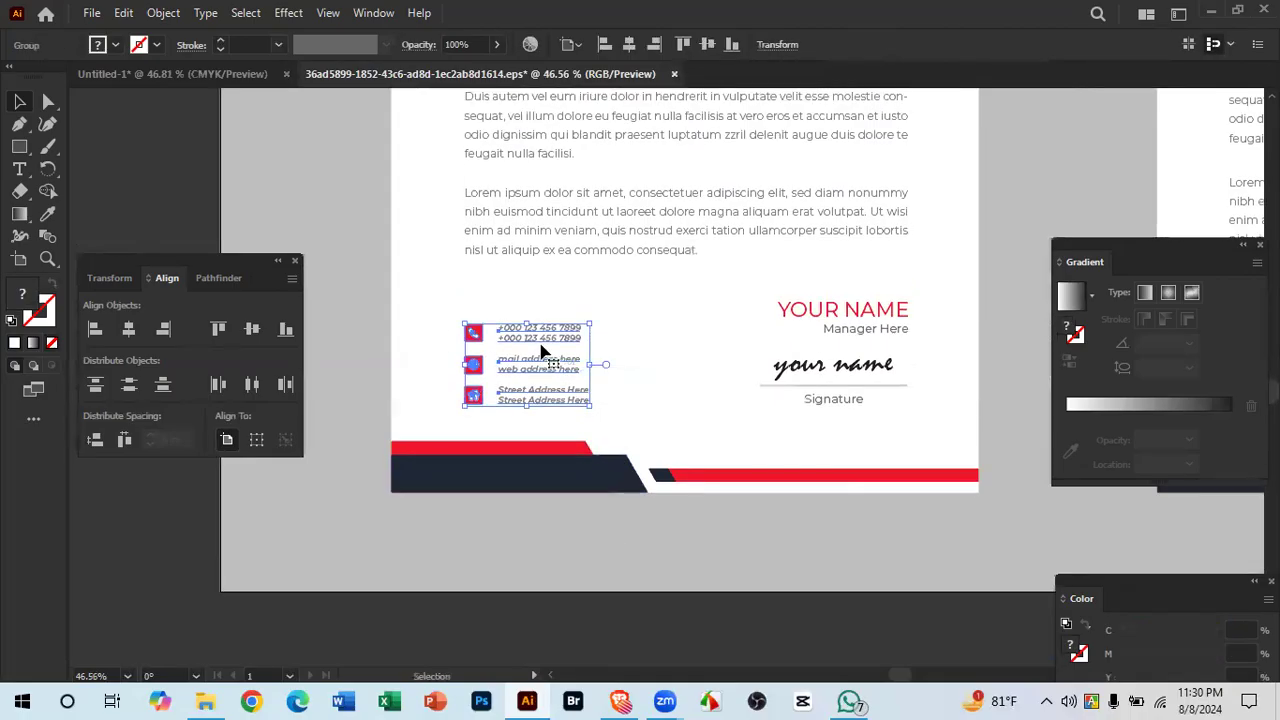
scroll(545, 348, "up", 10)
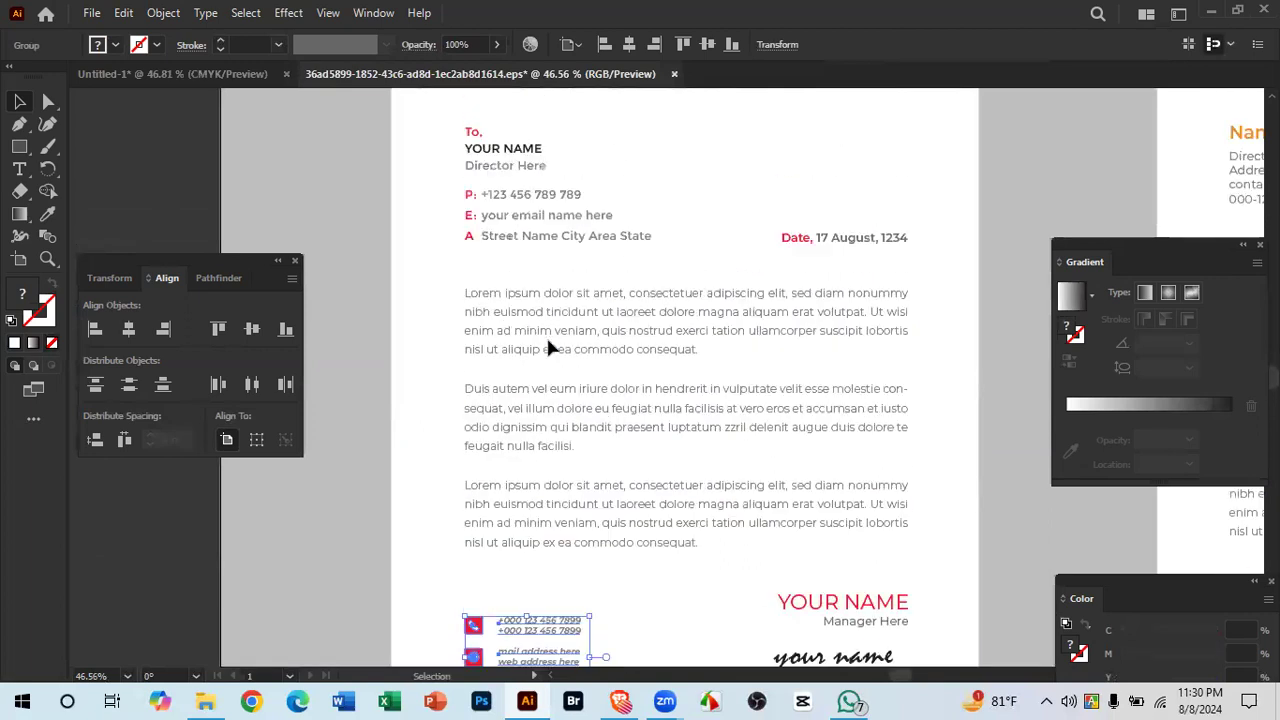
scroll(619, 485, "down", 15)
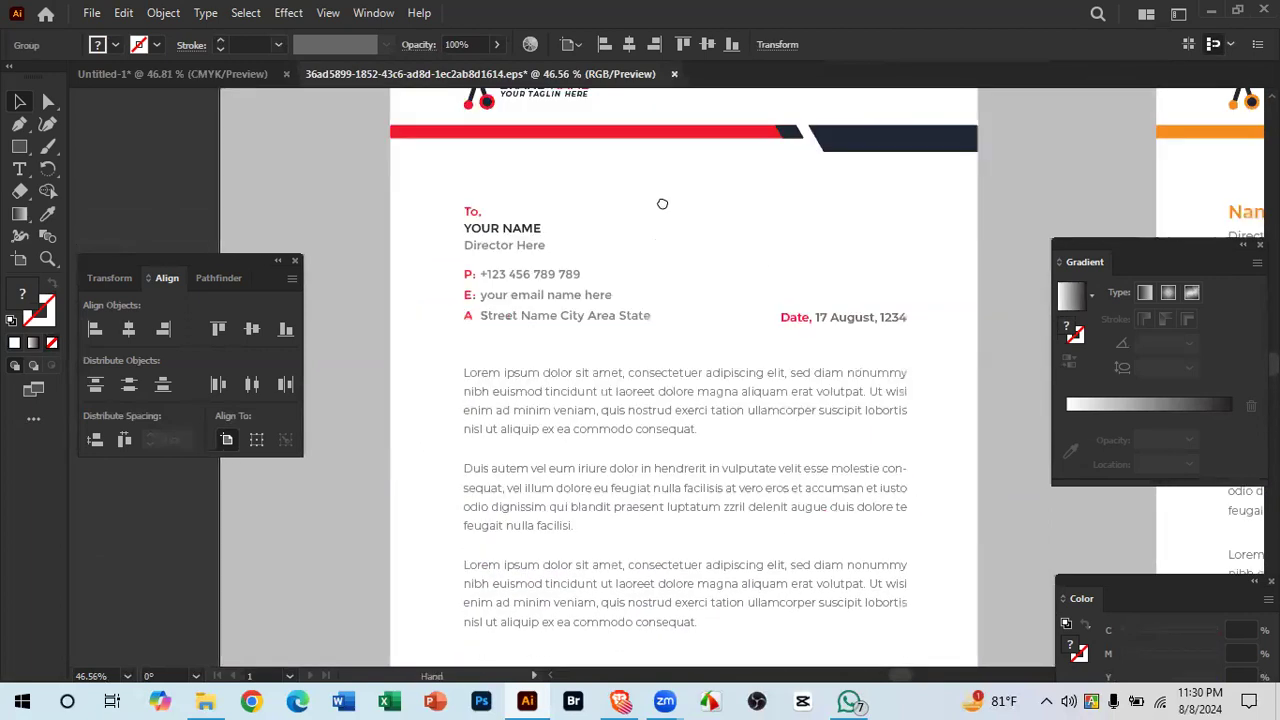
left_click_drag(457, 389, 731, 467)
left_click(731, 462)
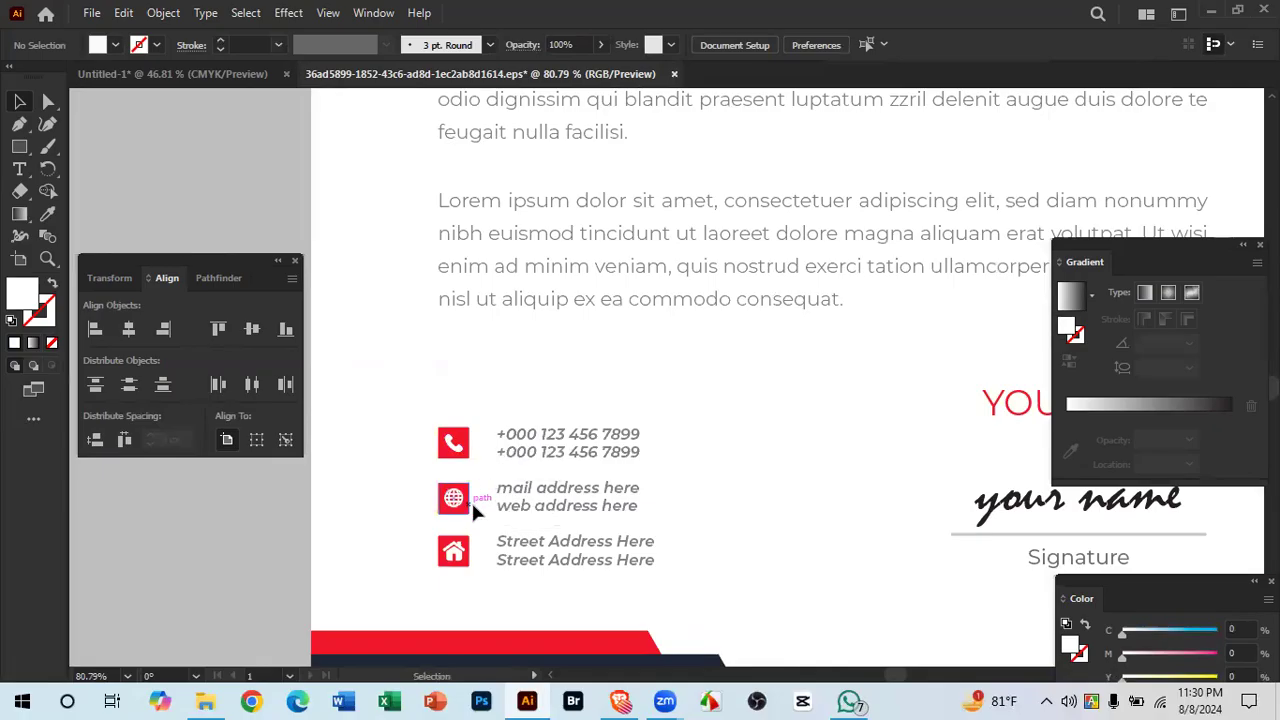
left_click_drag(430, 415, 648, 532)
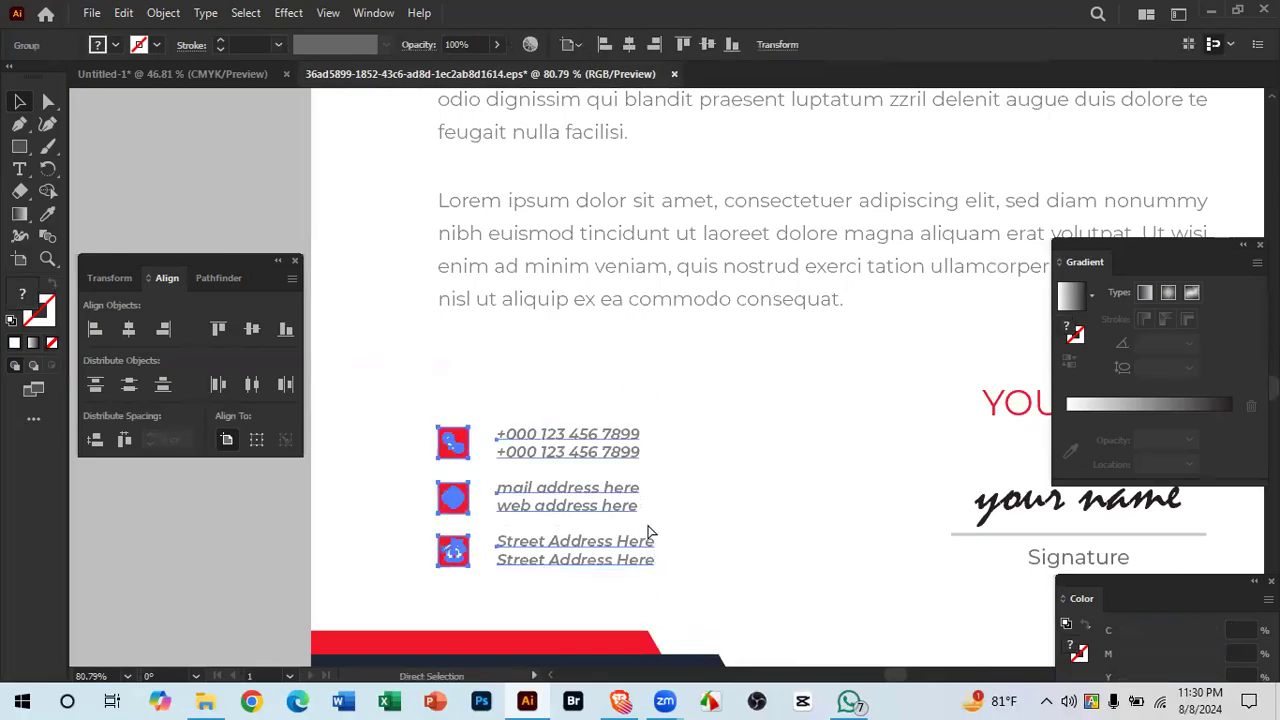
Step: Paste the contact block into the letterhead and place it below the last paragraph, on the left opposite the signature
left_click(219, 70)
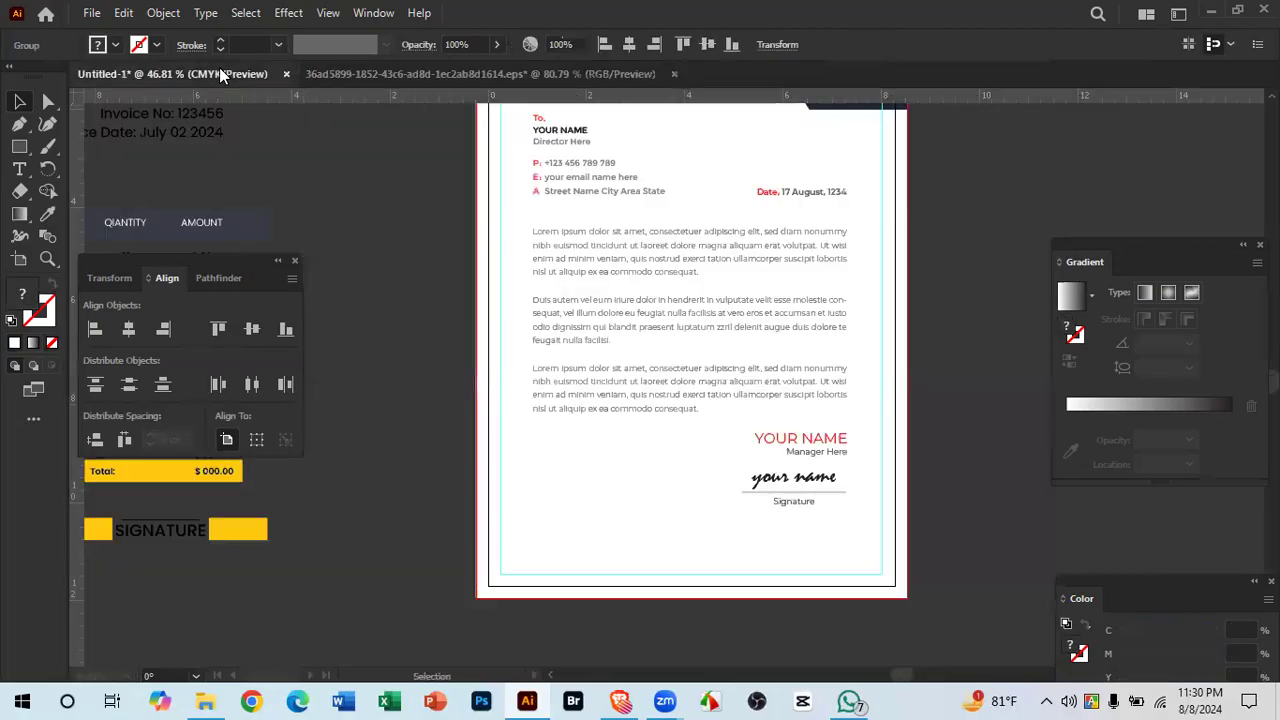
key("ctrl+v")
left_click(641, 452)
left_click_drag(686, 422, 599, 422)
scroll(603, 477, "up", 2)
Step: Align the contact icons with the paragraphs' left edge using a temporary vertical guide, and delete the guide
left_click_drag(82, 533, 503, 281)
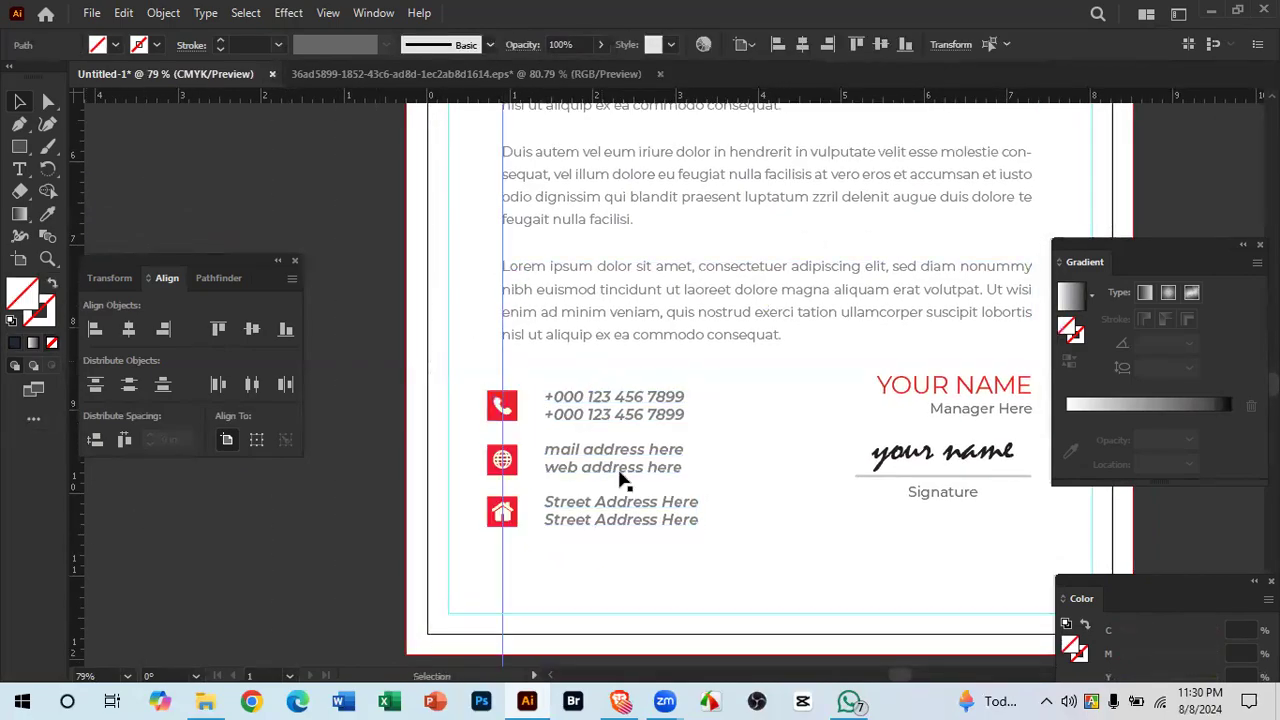
left_click_drag(512, 398, 527, 408)
key("ctrl+space")
left_click_drag(768, 560, 660, 627)
key("Delete")
Step: Compare the letterhead with the red reference, examining its contact block and the slanted footer bars
scroll(663, 470, "up", 5)
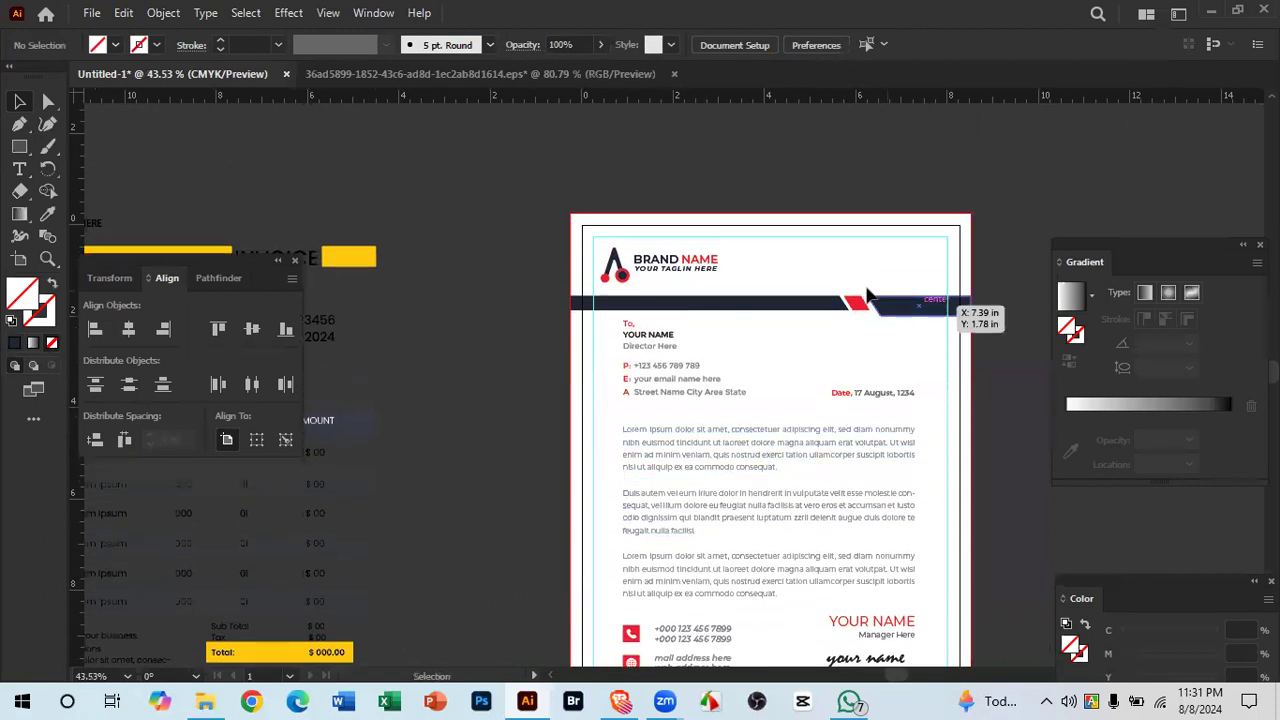
key("space")
left_click_drag(790, 329, 720, 243)
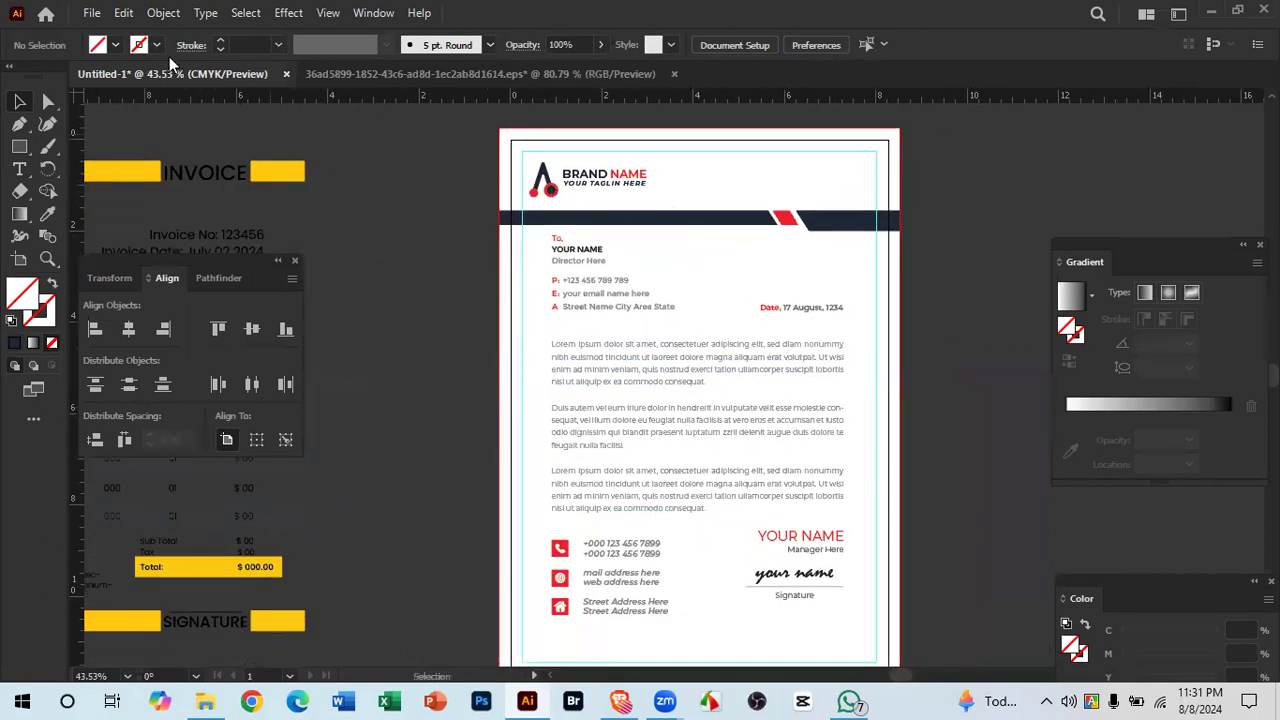
left_click(420, 75)
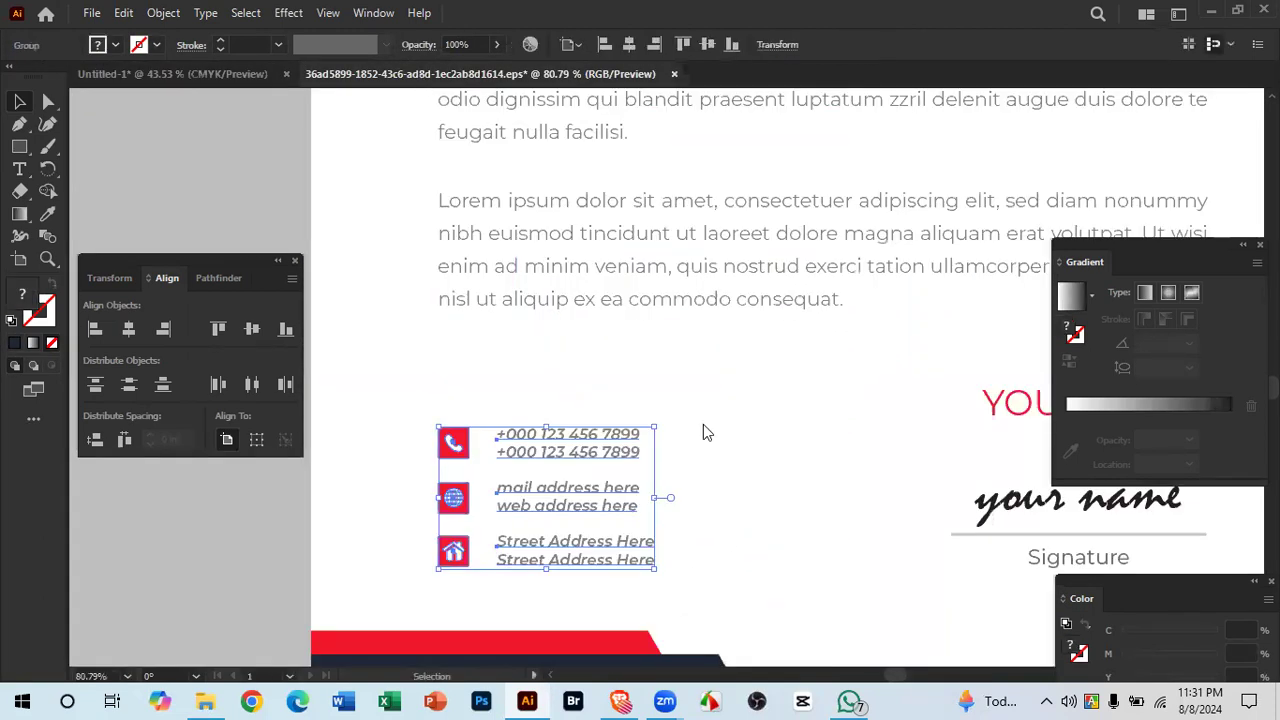
left_click(766, 502)
key("ctrl+space")
left_click_drag(792, 567, 680, 562)
left_click_drag(770, 584, 651, 449)
left_click_drag(682, 491, 510, 429)
left_click_drag(605, 318, 561, 553)
scroll(786, 209, "down", 5)
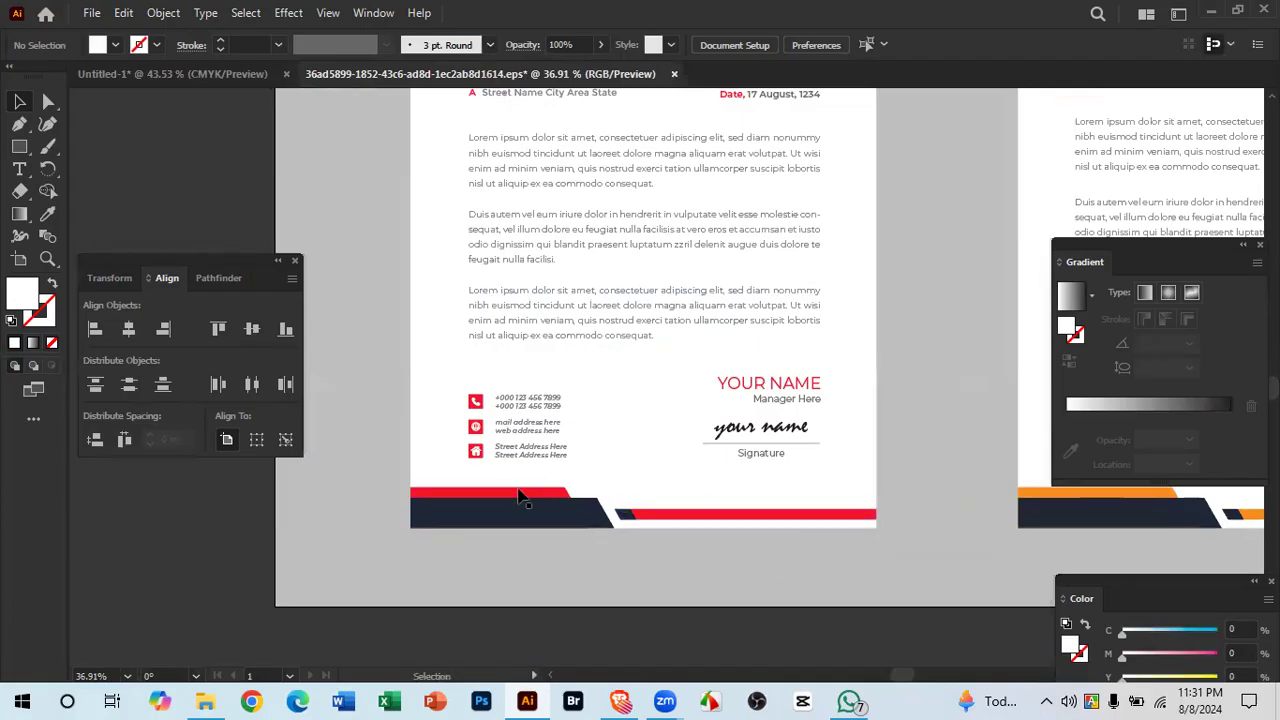
scroll(628, 460, "up", 3)
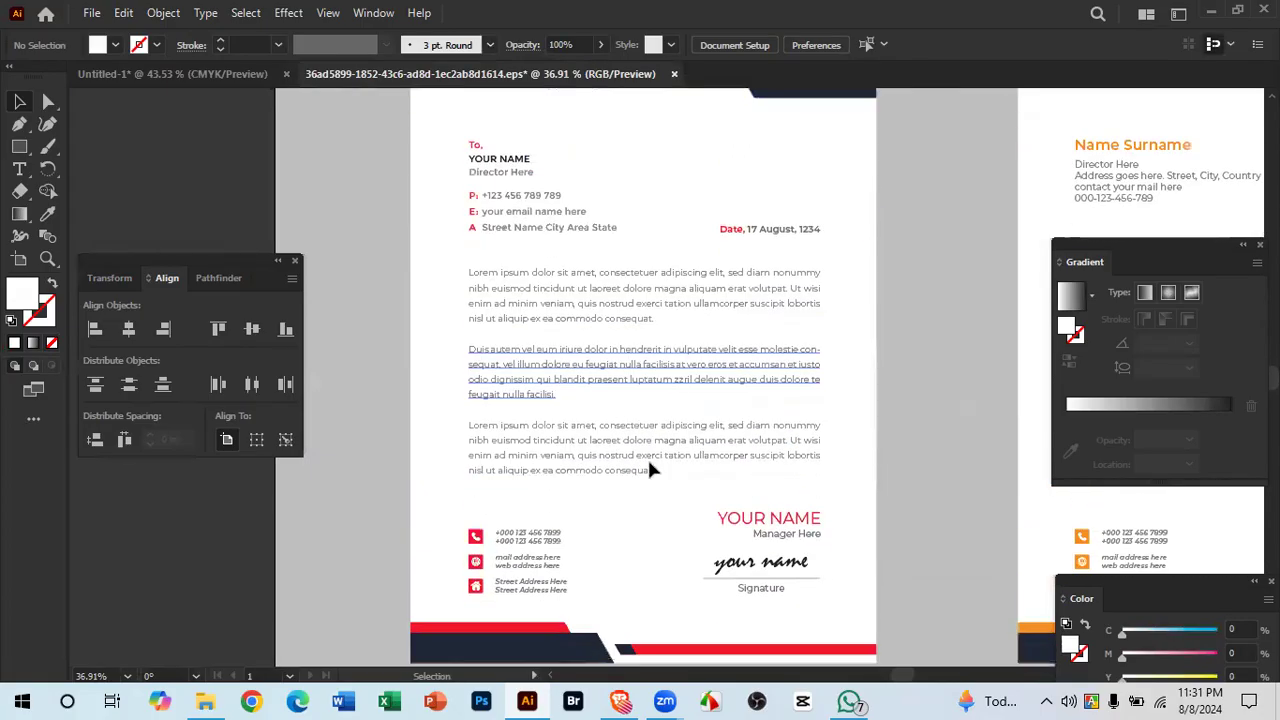
Step: Duplicate the three slanted header bars down onto the letter body and rotate the copy 180 degrees
left_click(223, 68)
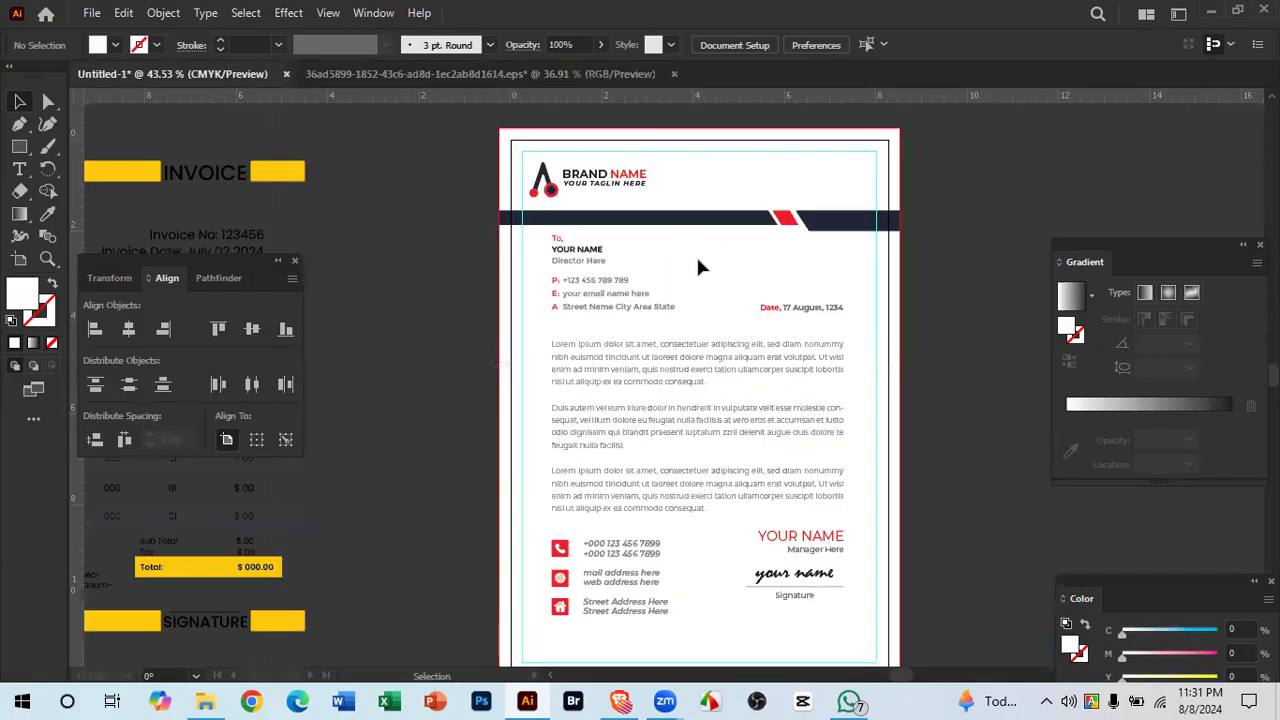
left_click(820, 232)
left_click_drag(827, 404, 827, 451)
left_click_drag(732, 293, 645, 110)
left_click_drag(812, 322, 450, 318)
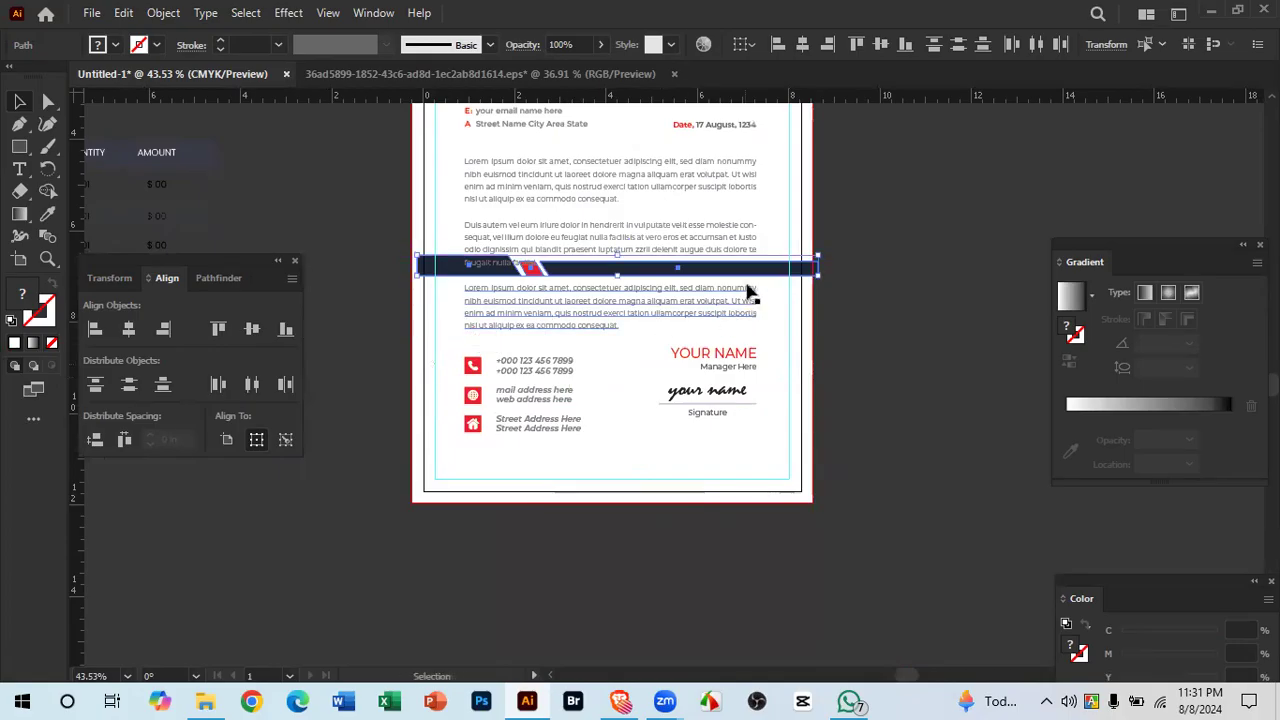
Step: Move the rotated bars to the foot of the page, spanning the bleed width just above the artboard's bottom edge
left_click_drag(771, 283, 780, 281)
left_click_drag(758, 274, 778, 270)
left_click_drag(785, 267, 779, 499)
Step: Inspect the placed footer bars up close and compare them with the reference letterhead's footer
left_click_drag(468, 457, 726, 480)
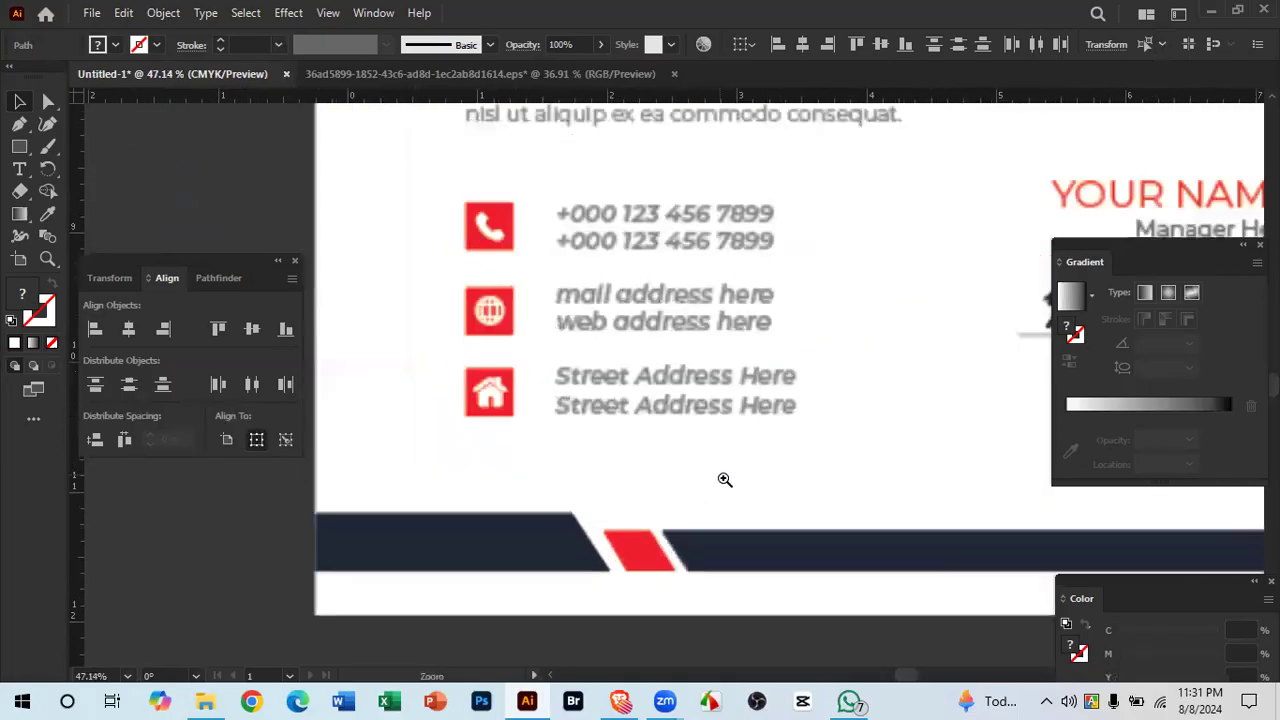
left_click_drag(586, 535, 597, 426)
left_click_drag(885, 546, 440, 572)
left_click_drag(440, 572, 364, 502)
left_click(388, 81)
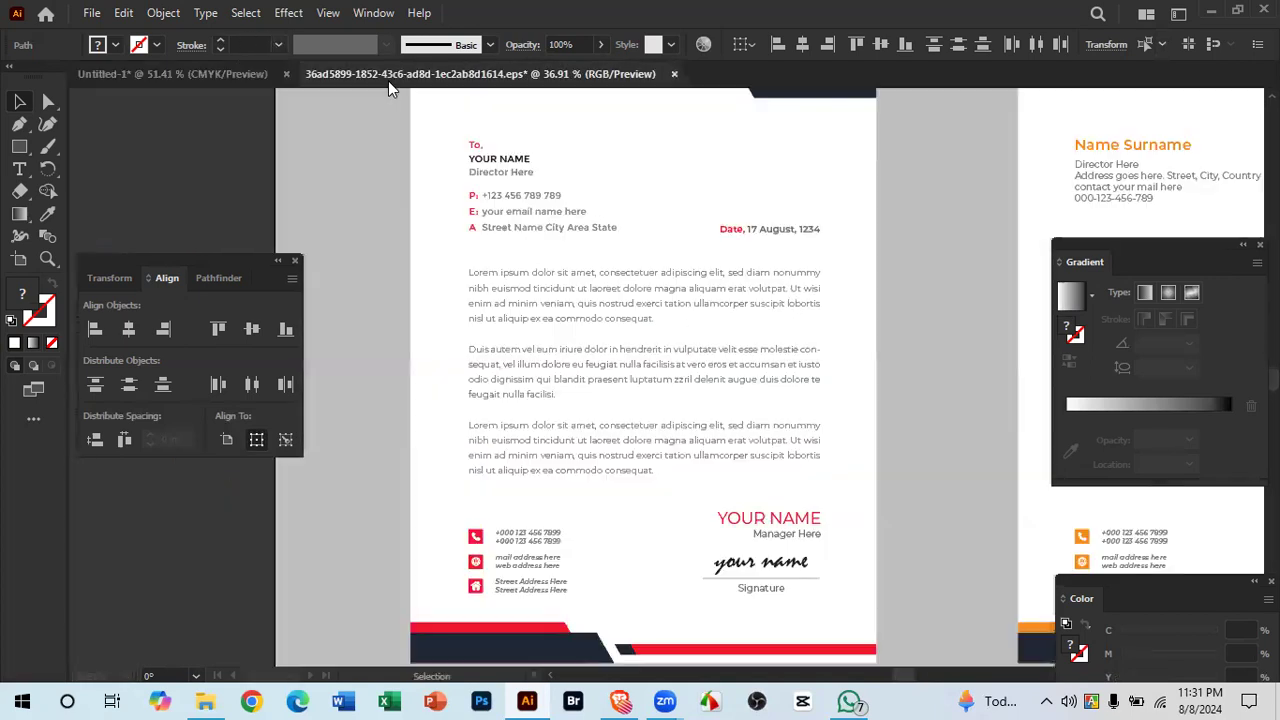
left_click_drag(891, 600, 861, 412)
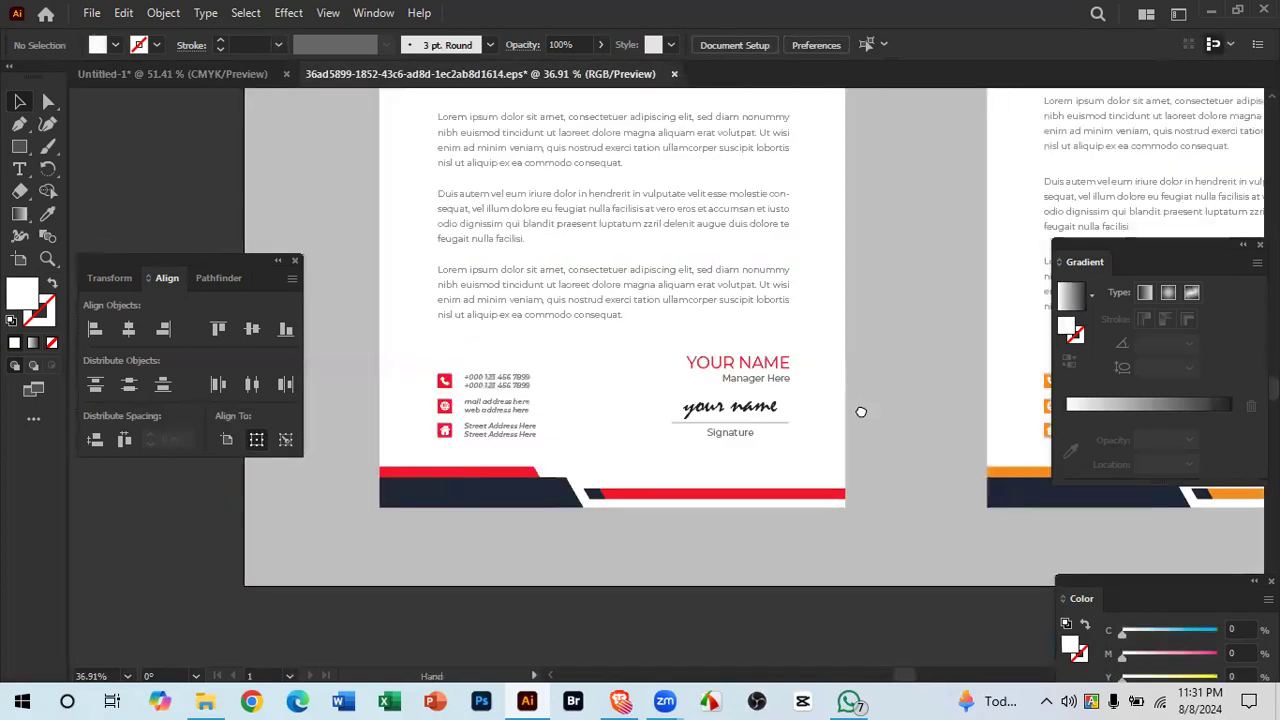
left_click_drag(620, 234, 643, 571)
left_click_drag(670, 664, 612, 421)
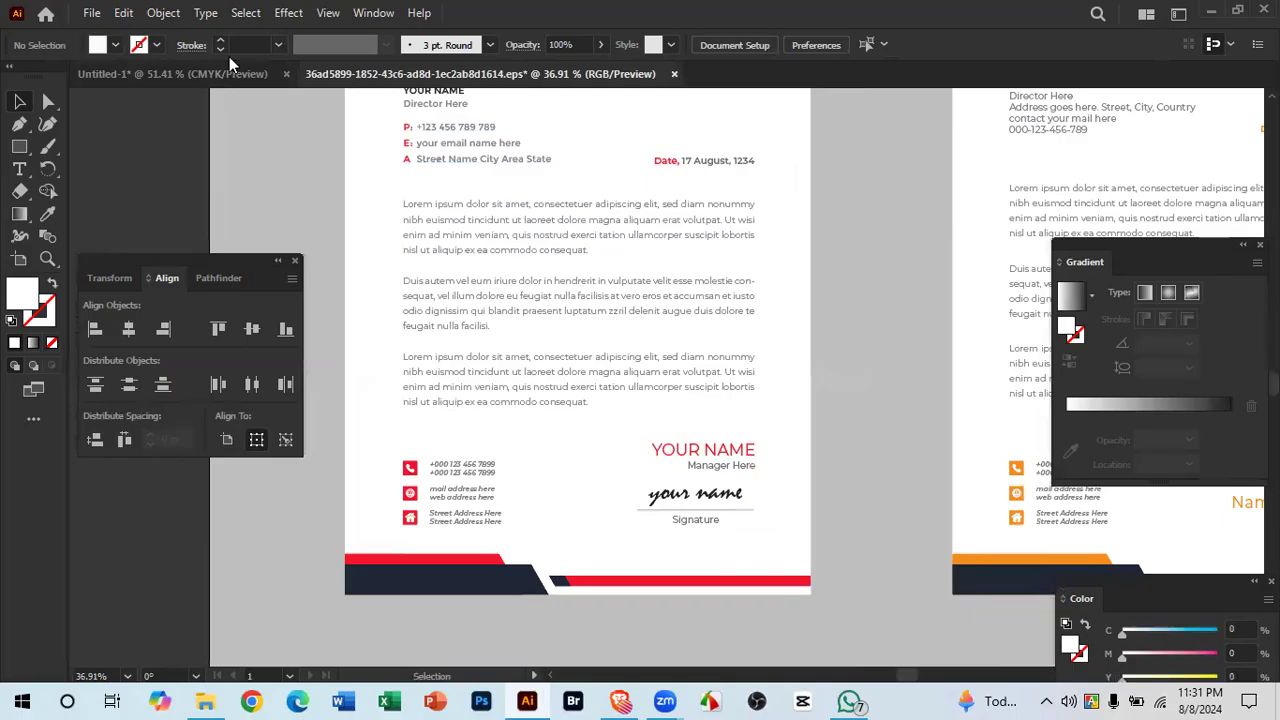
left_click(208, 73)
Step: Scale the footer's red slant and long navy bar down to about 78%, keeping their right end on the bleed edge
left_click(518, 448)
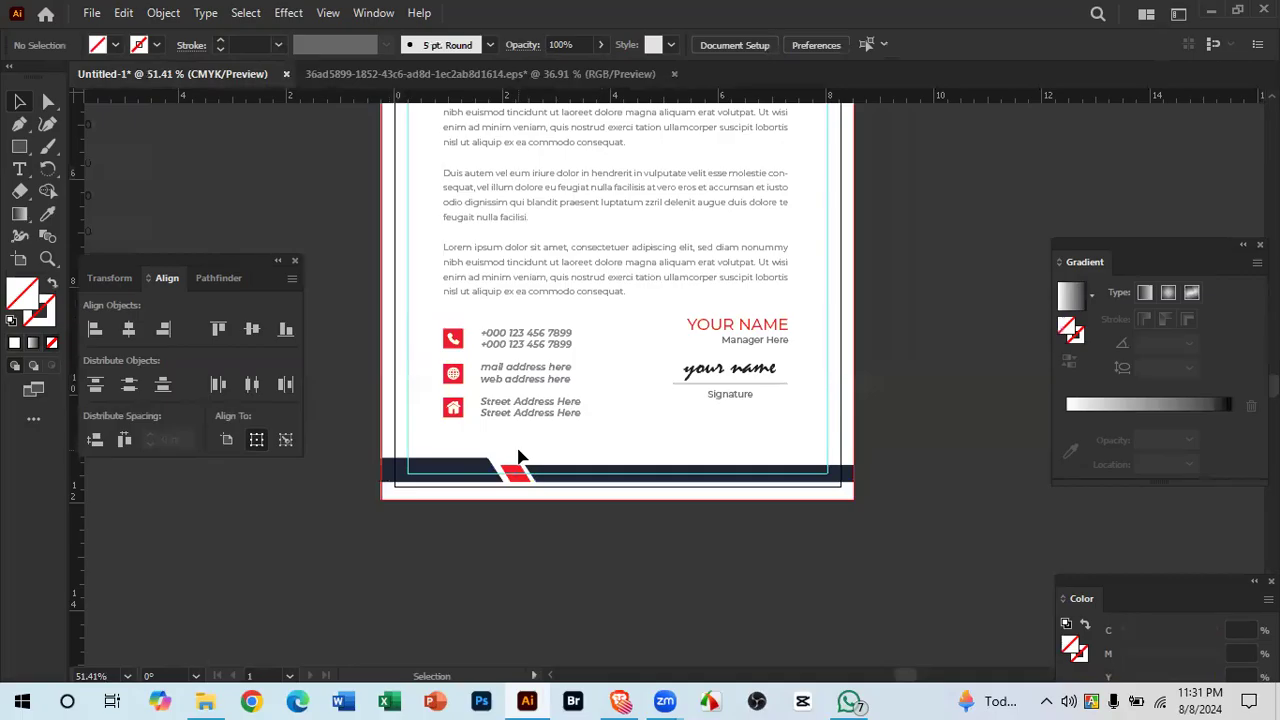
left_click(595, 480)
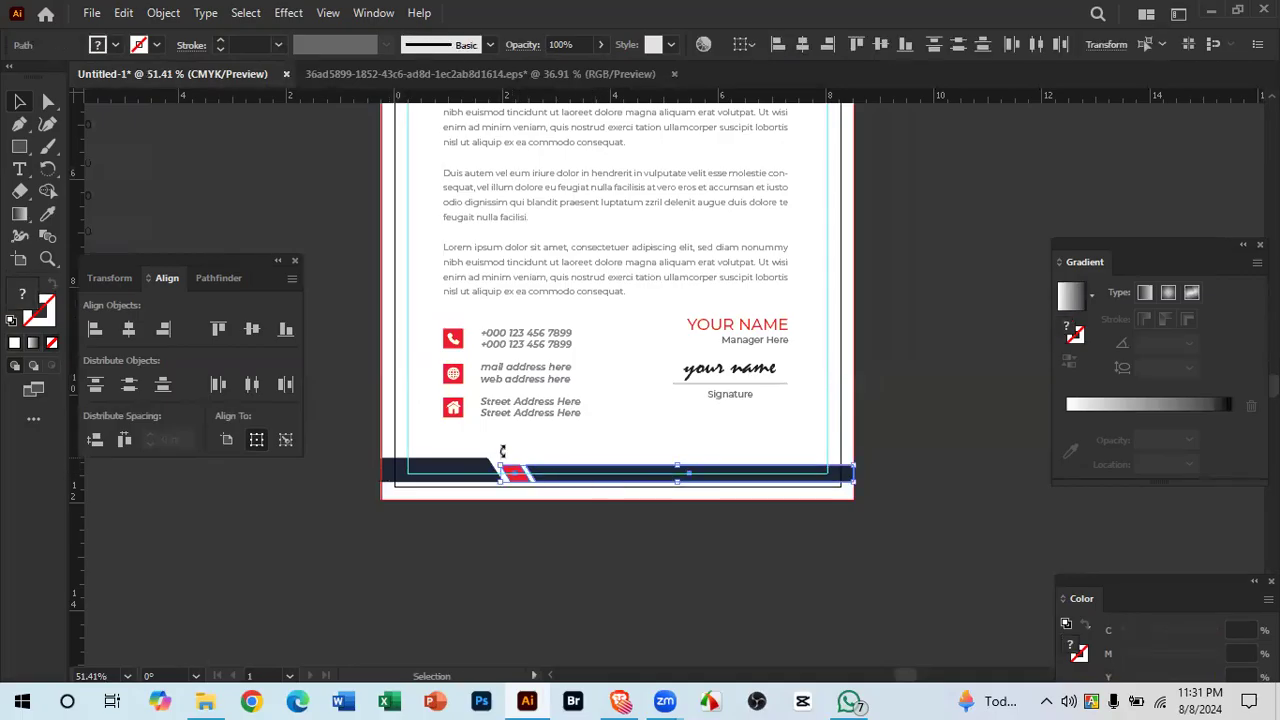
left_click_drag(528, 468, 418, 458)
scroll(680, 477, "up", 5)
scroll(655, 552, "down", 5)
scroll(749, 509, "up", 5)
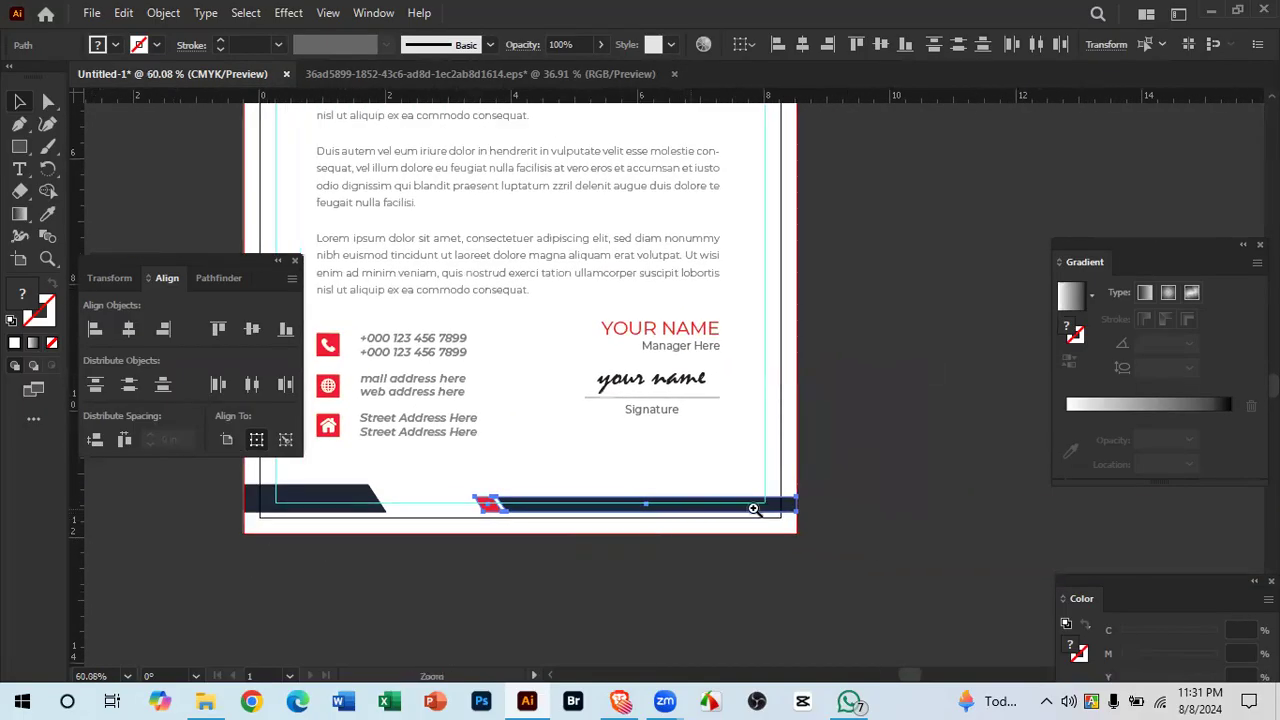
Step: Move the red slant and long navy bar down about 0.09 in so they rest on the artboard's bottom edge
left_click_drag(921, 552, 930, 558)
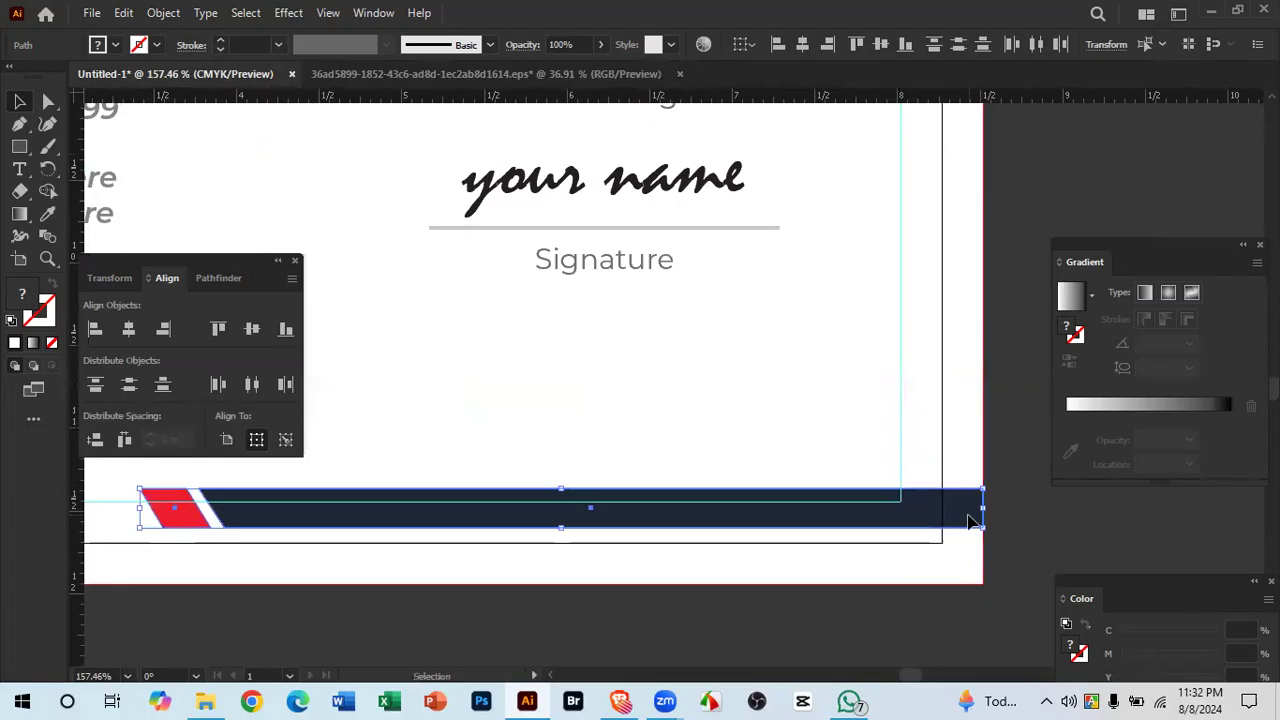
left_click_drag(968, 520, 973, 533)
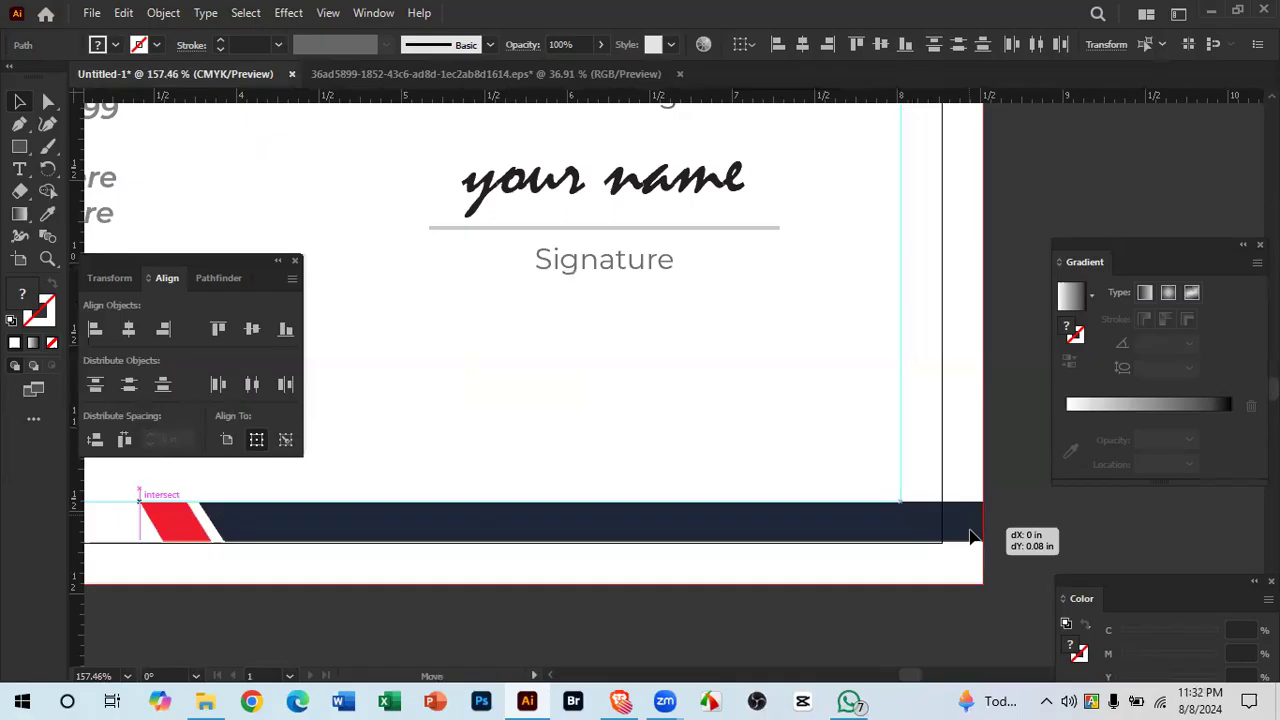
scroll(942, 536, "up", 8)
left_click_drag(975, 524, 979, 528)
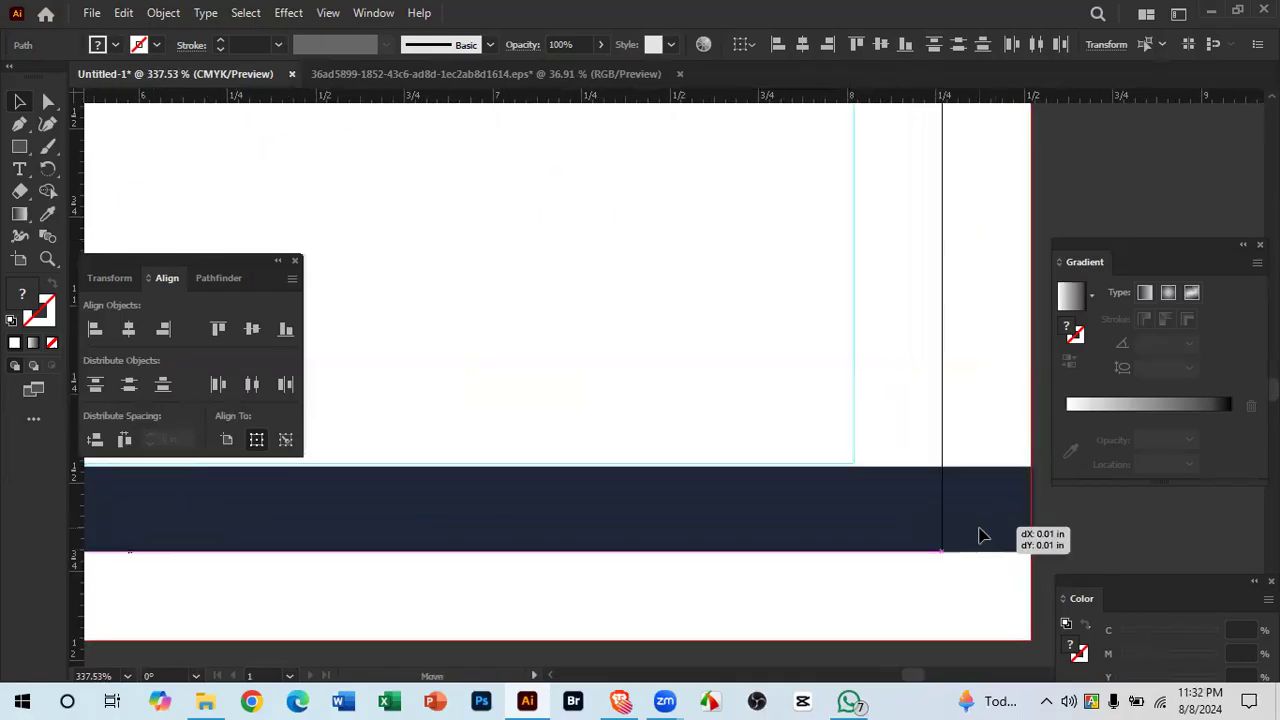
Step: Stretch the red slant and long navy bar downward to the bottom bleed edge and deselect them
scroll(769, 549, "down", 5)
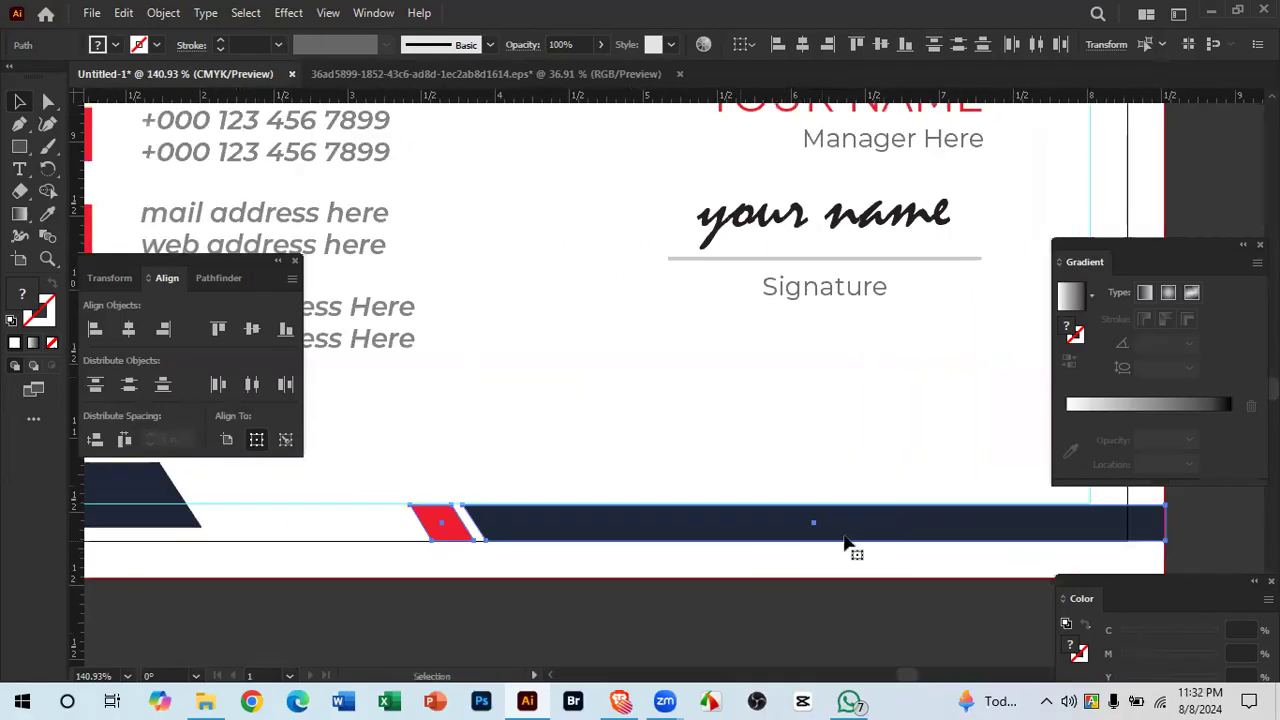
left_click_drag(793, 545, 750, 602)
left_click(791, 631)
left_click_drag(628, 545, 807, 557)
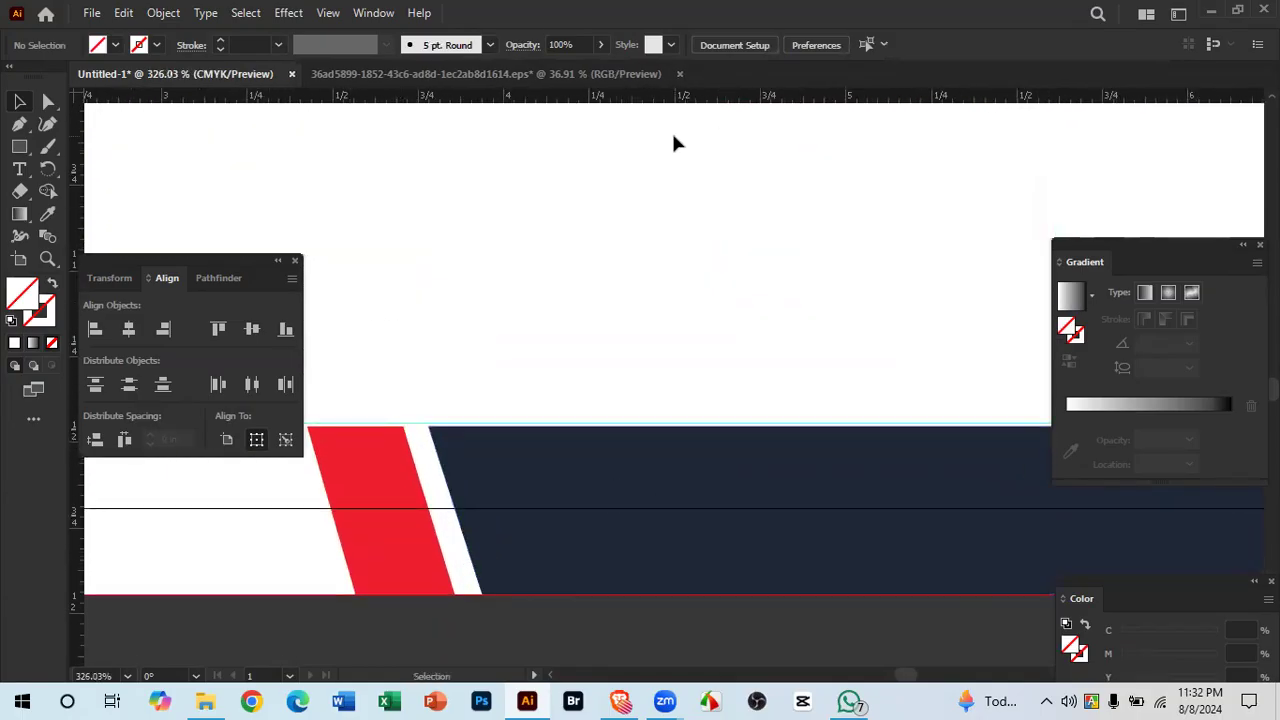
key("shift+o")
left_click_drag(624, 460, 358, 374)
left_click_drag(595, 492, 894, 534)
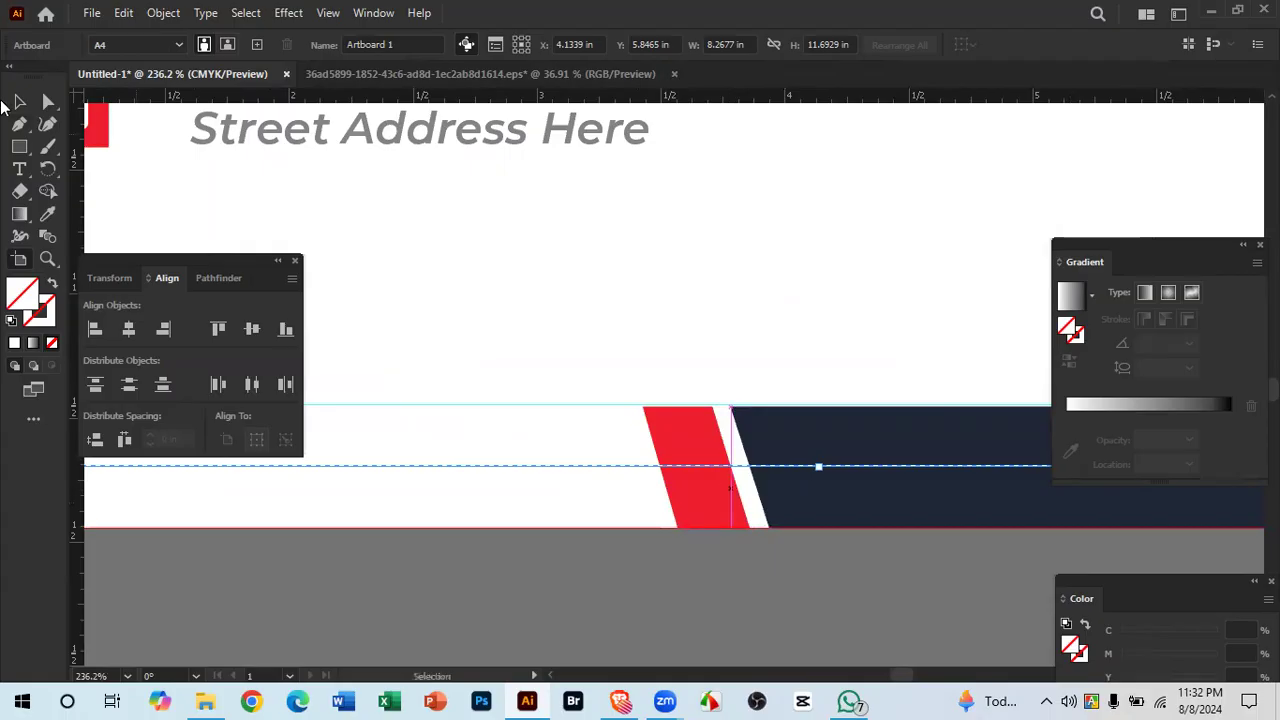
key("Escape")
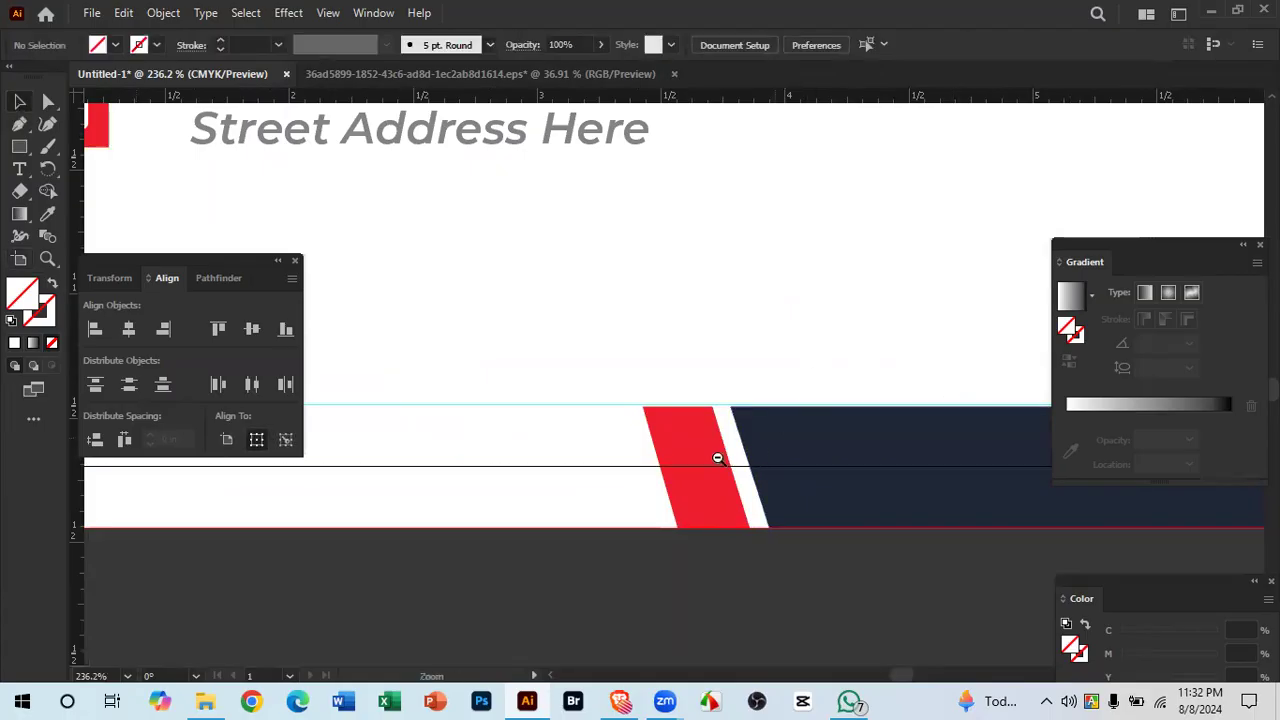
Step: Compare the short navy footer bar and the gap beside it with the reference letterhead's footer
left_click_drag(718, 459, 420, 470)
left_click_drag(974, 403, 771, 423)
left_click_drag(437, 453, 769, 508)
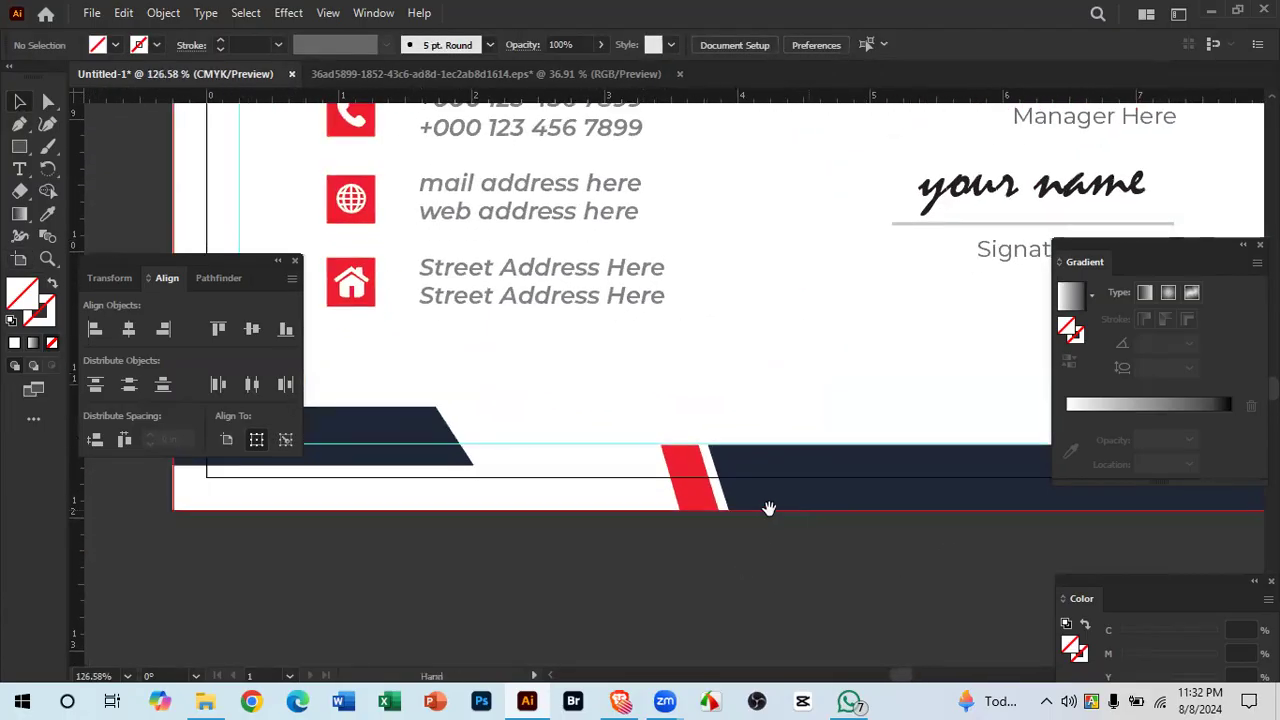
left_click_drag(636, 483, 800, 480)
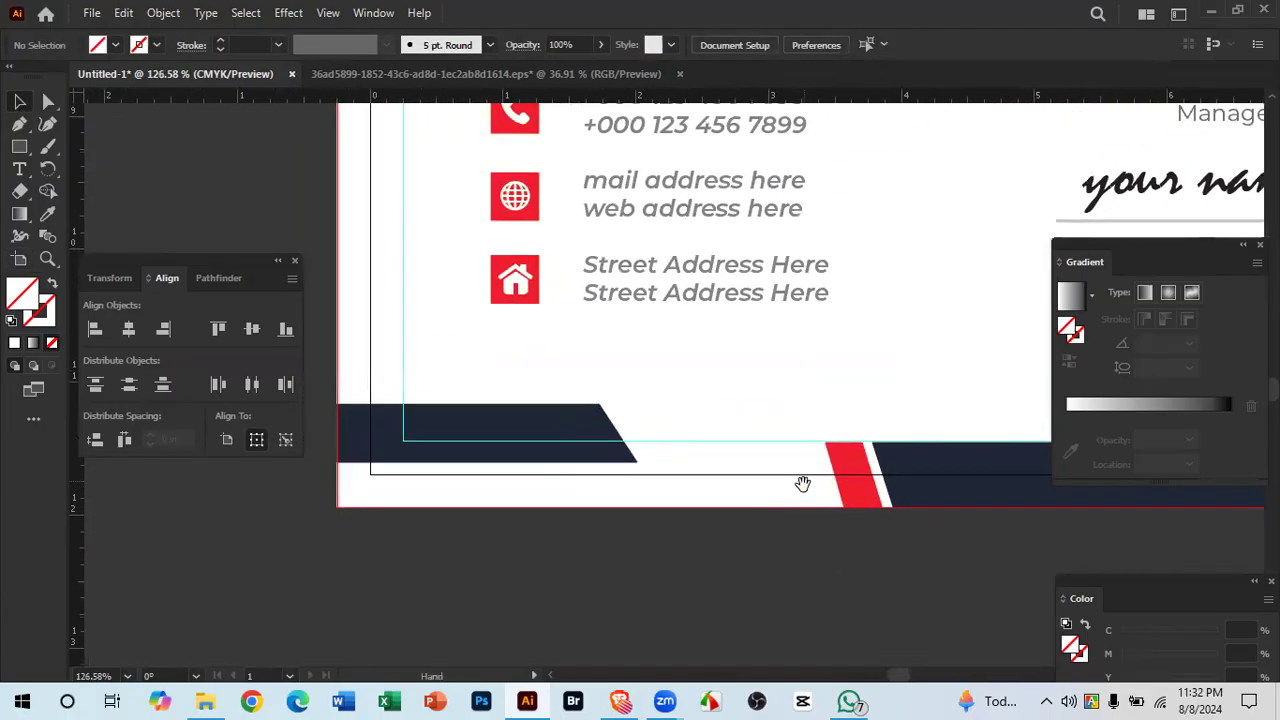
left_click(379, 73)
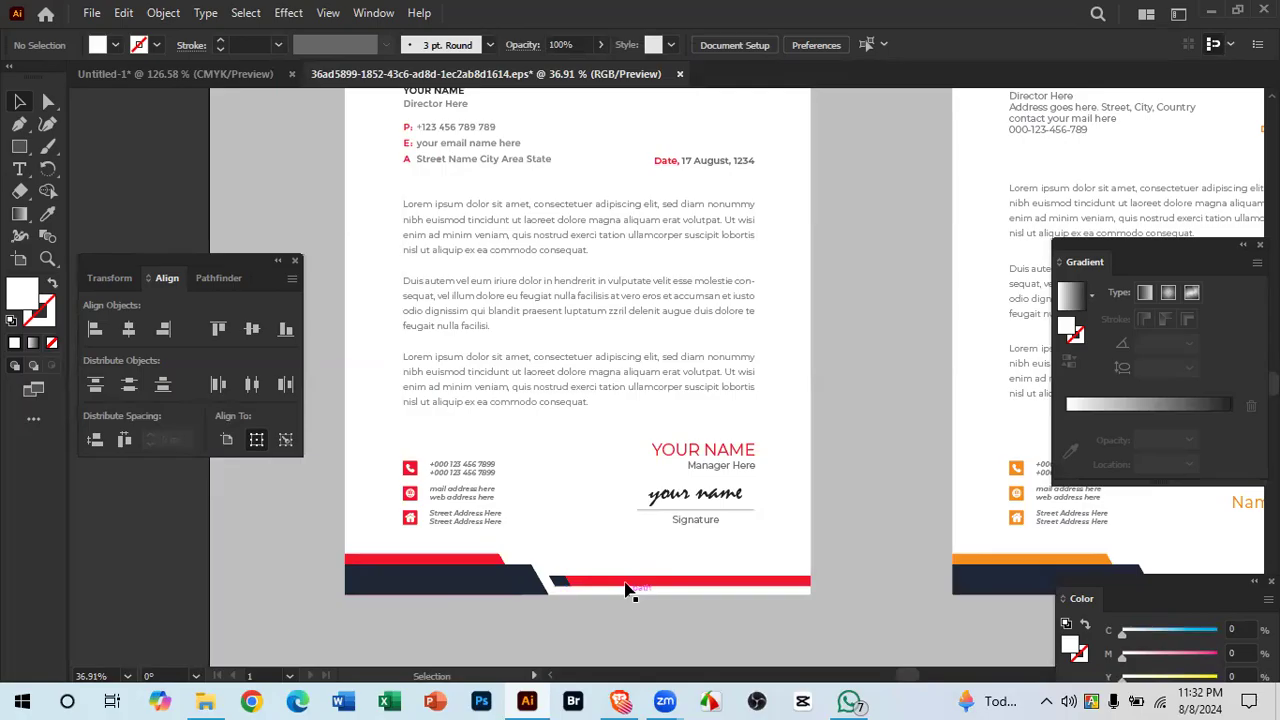
Step: Stretch the short navy footer bar downward to the bottom bleed edge and deselect it
left_click(198, 80)
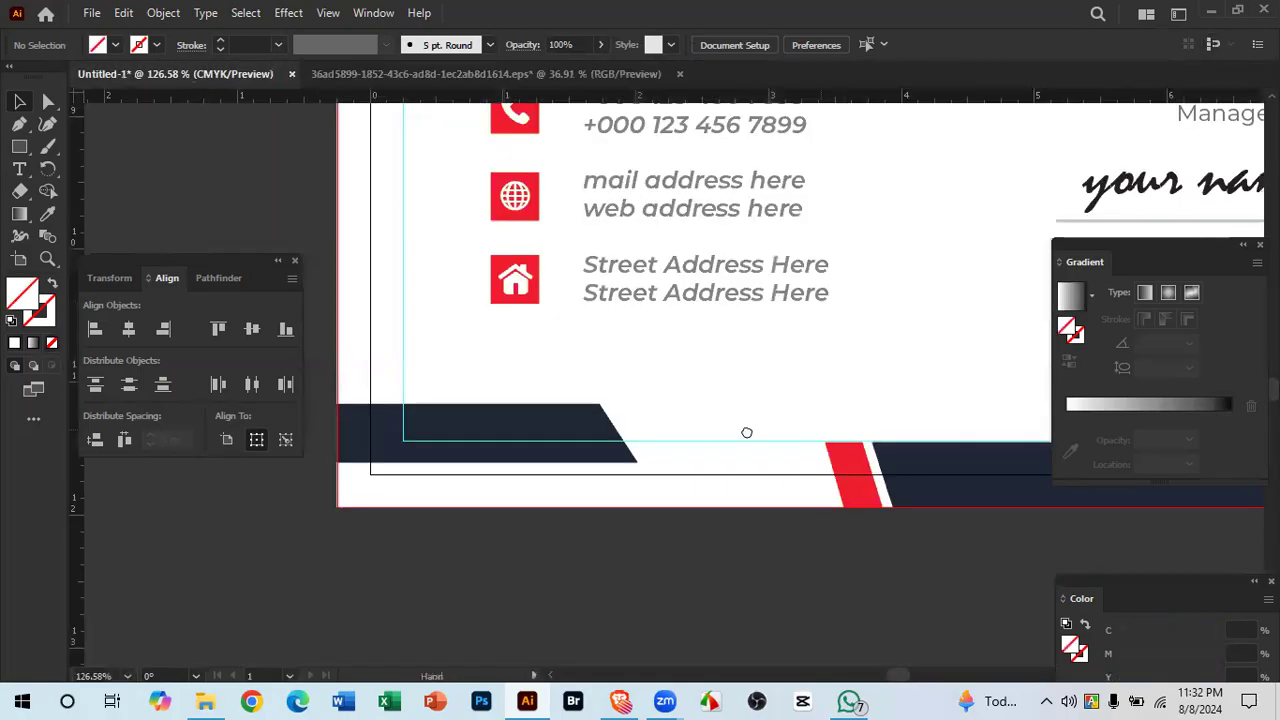
left_click_drag(915, 457, 1009, 426)
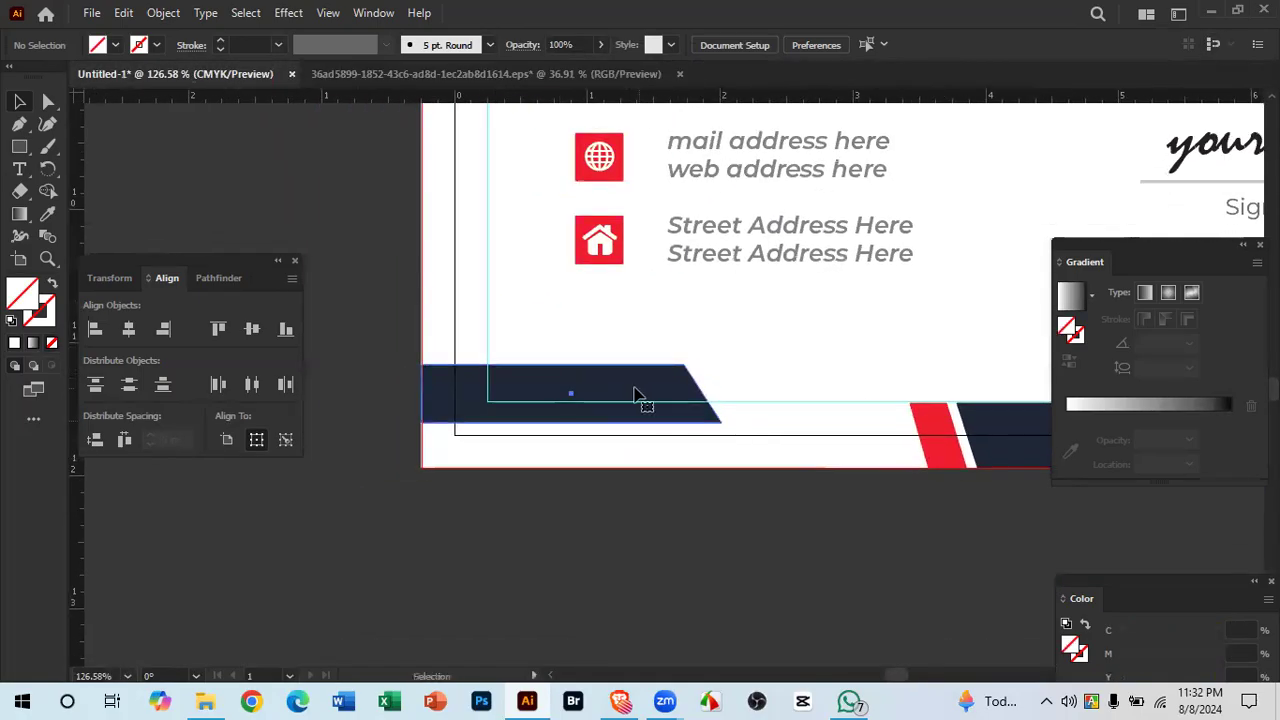
left_click(636, 395)
left_click_drag(571, 422, 574, 467)
left_click(1030, 504)
Step: Reduce the height of the red slant and long navy footer bar so they end at the artboard's bottom edge
left_click_drag(1030, 504, 600, 571)
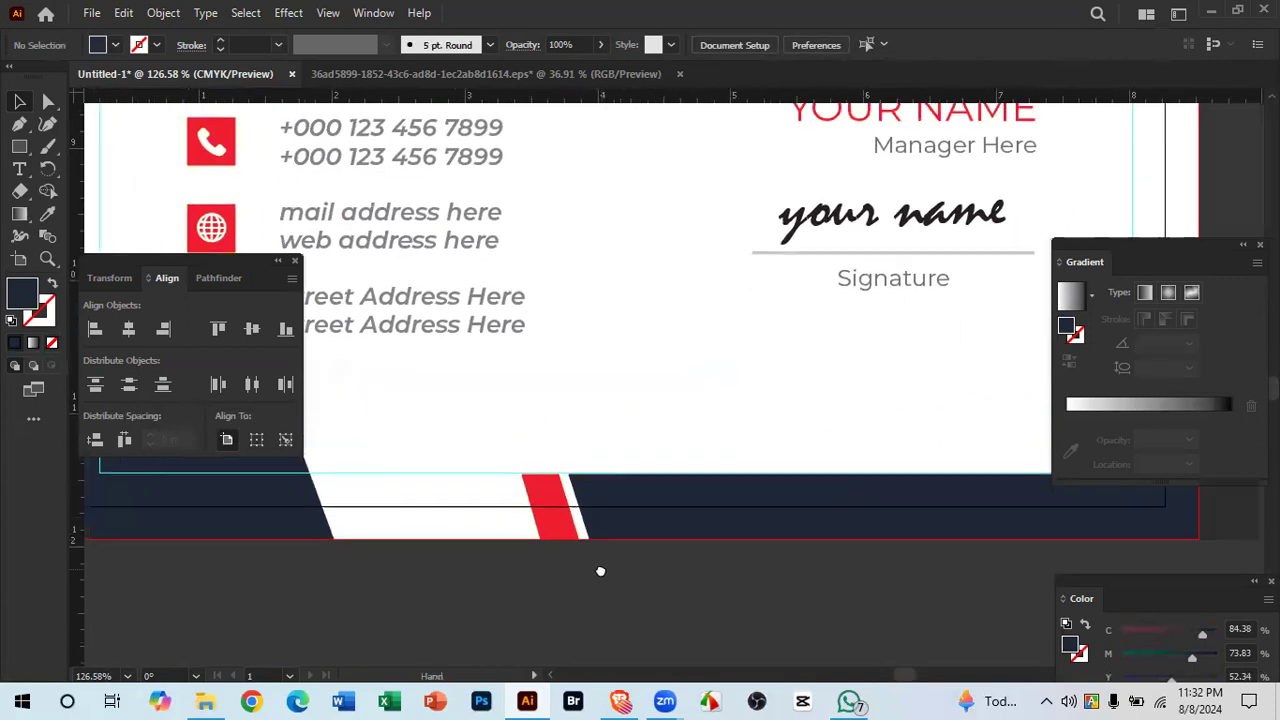
left_click_drag(520, 438, 400, 429)
left_click_drag(598, 493, 499, 474)
left_click_drag(463, 437, 882, 463)
key("ctrl+z")
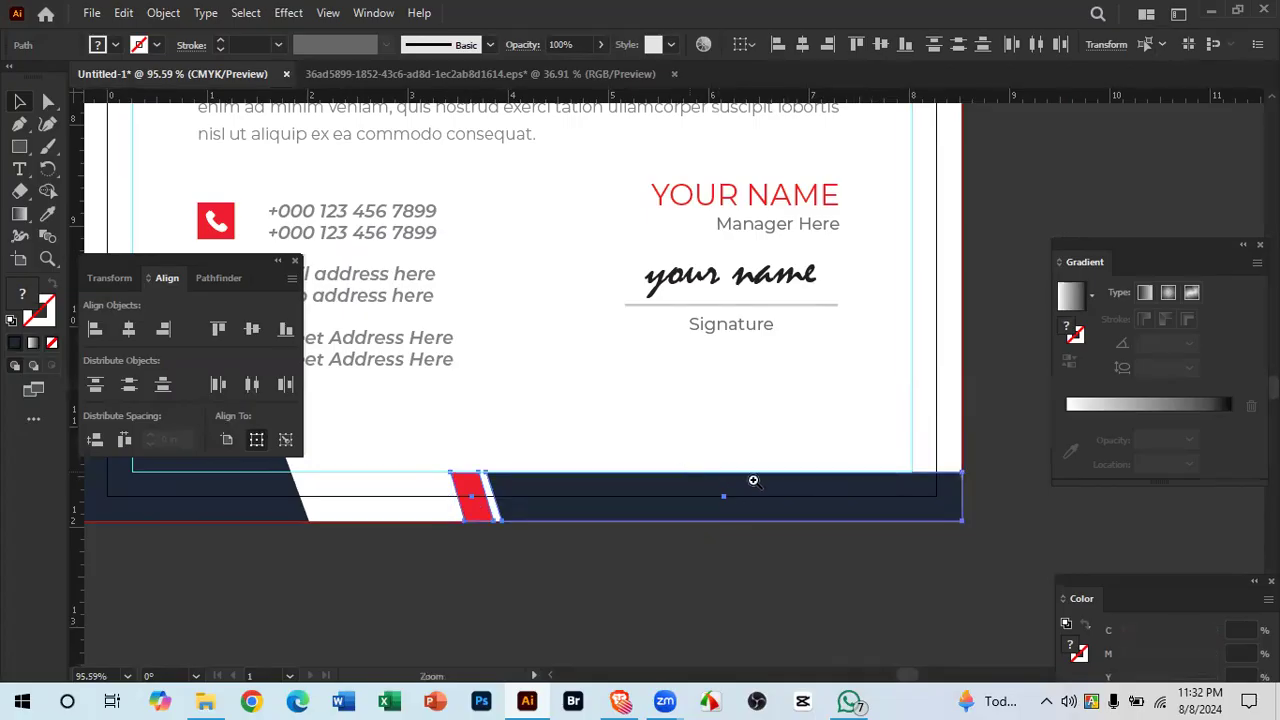
left_click(753, 481)
left_click_drag(713, 473, 735, 490)
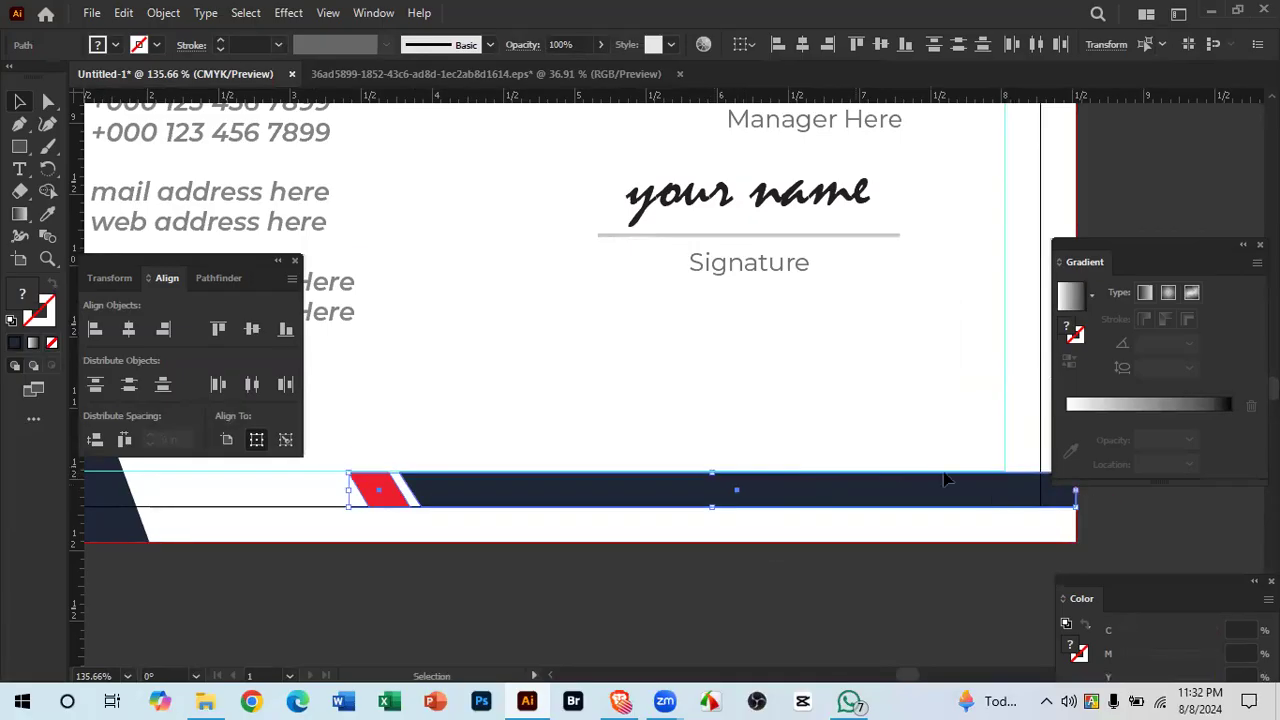
Step: Widen the short navy footer bar to about 3.7 in so its slanted end approaches the red slant
left_click_drag(949, 480, 762, 517)
left_click_drag(861, 531, 1144, 594)
left_click_drag(795, 477, 315, 463)
left_click_drag(440, 537, 846, 563)
left_click_drag(766, 560, 740, 589)
left_click(608, 507)
left_click_drag(632, 510, 797, 512)
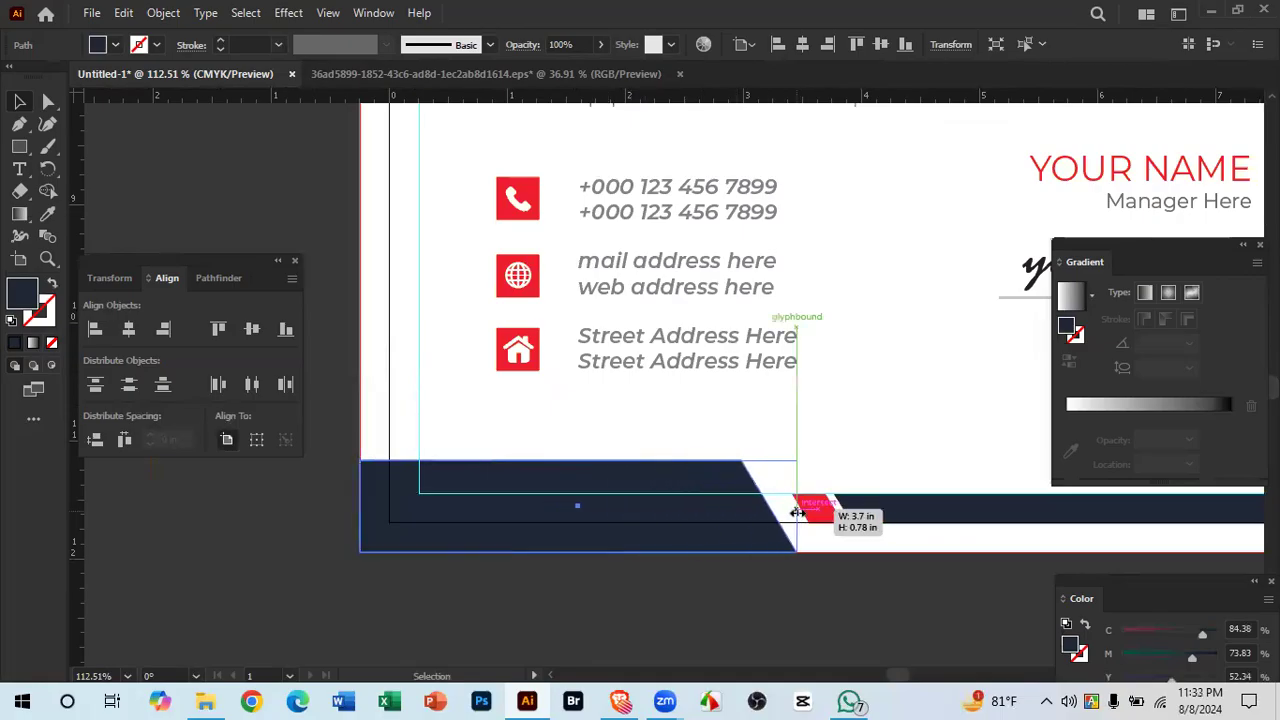
Step: Move the short navy bar's lower-right anchor point slightly inward to make its slanted end steeper
left_click_drag(829, 572, 883, 530)
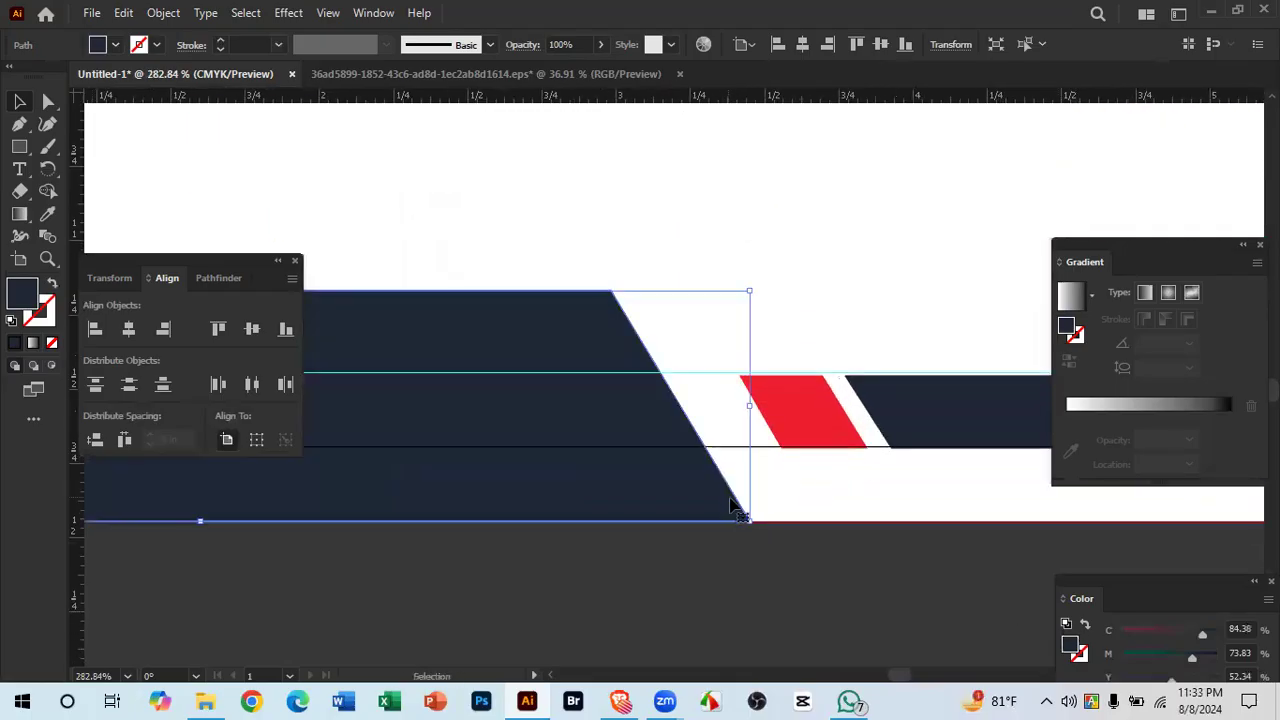
left_click(46, 100)
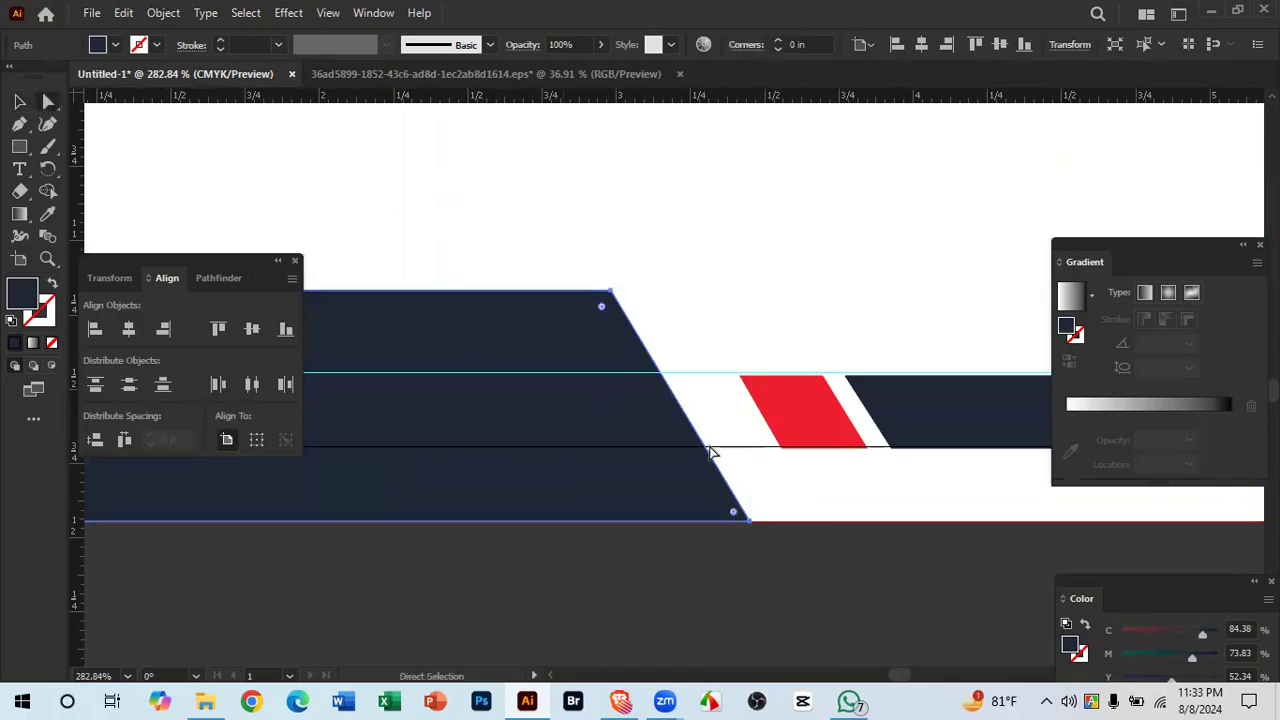
left_click(750, 522)
mouse_move(750, 527)
left_mouse_down()
mouse_move(733, 524)
mouse_move(757, 544)
left_mouse_up()
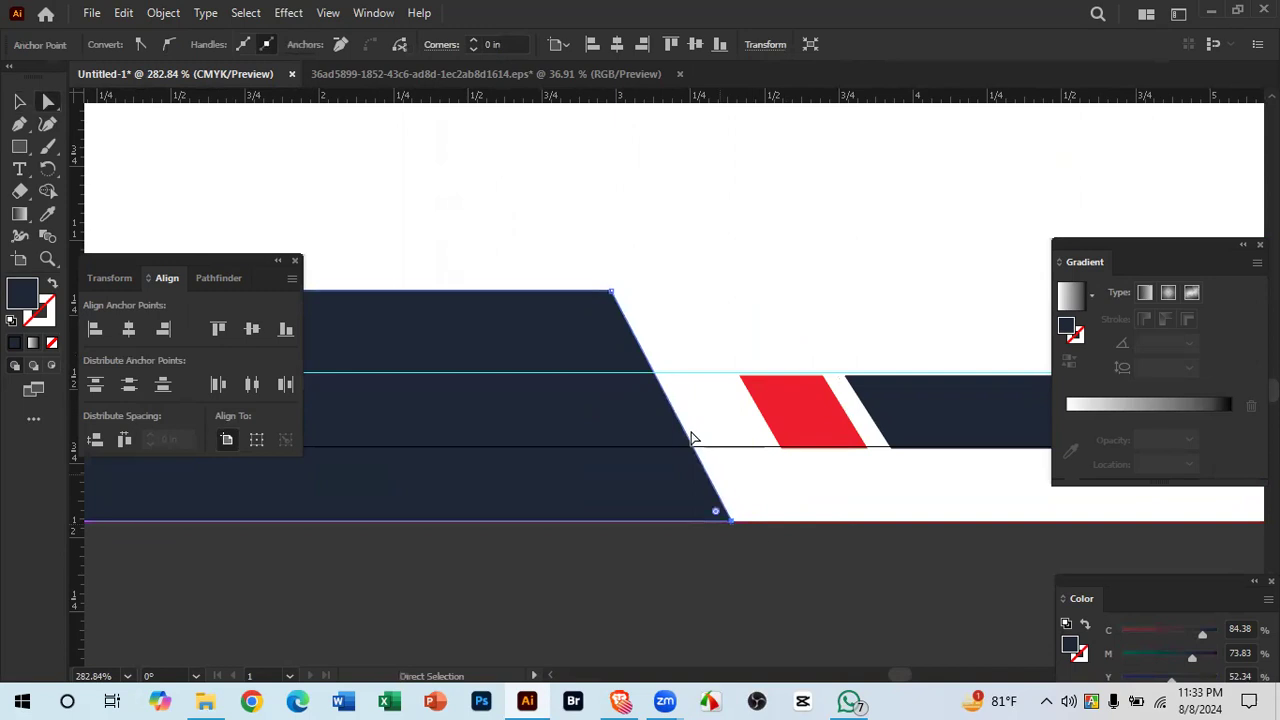
Step: Widen the short navy bar to about 3.74 in and deselect it
left_click(20, 101)
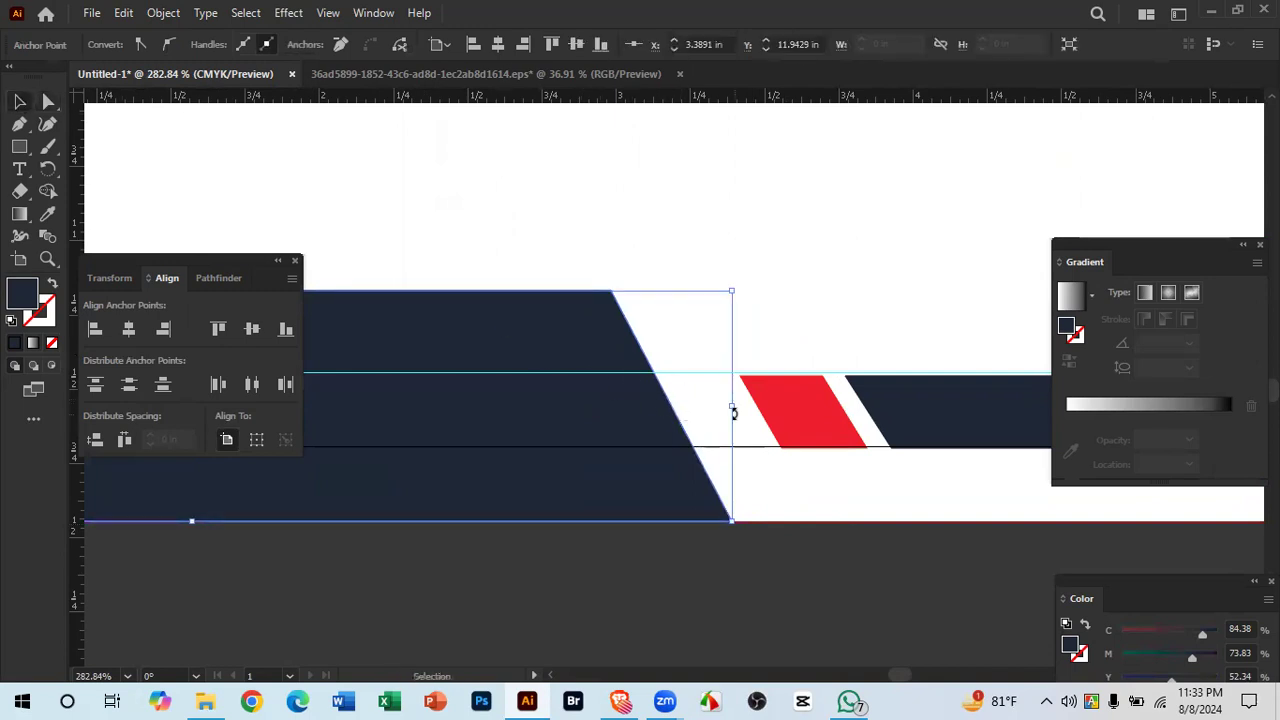
left_click_drag(742, 408, 763, 409)
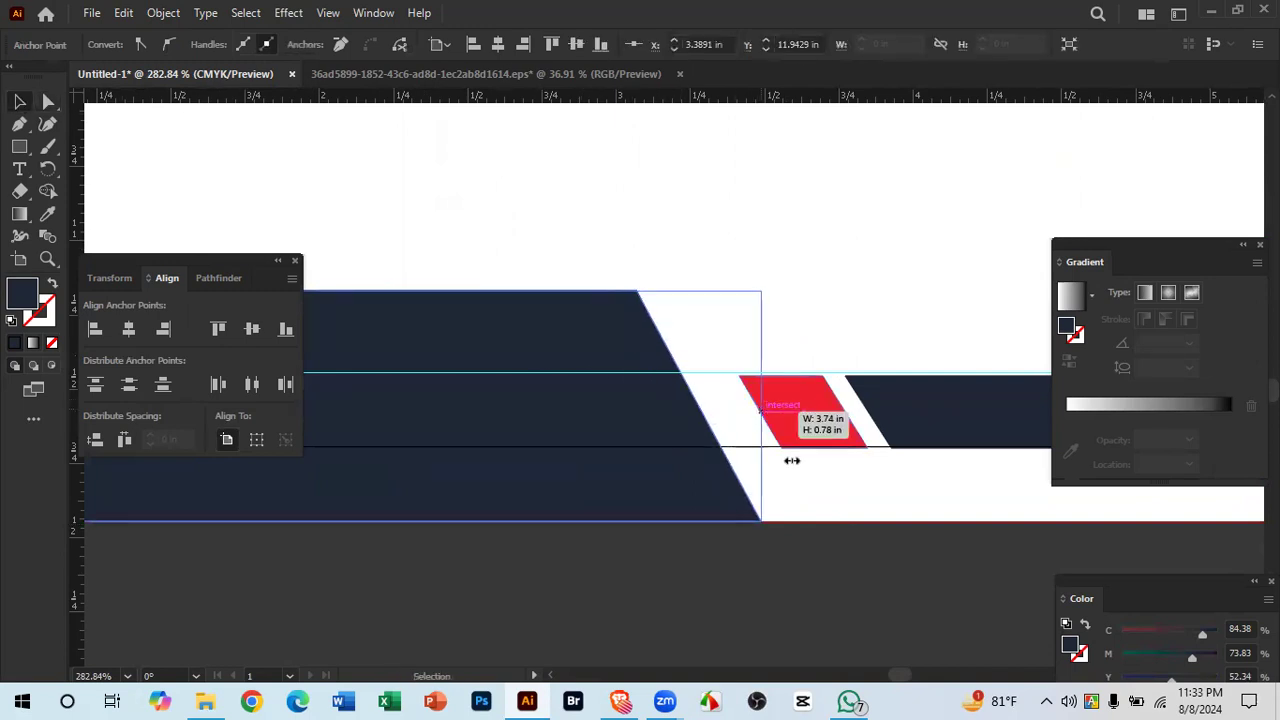
left_click(886, 609)
scroll(880, 615, "down", 7)
left_click_drag(701, 534, 584, 470)
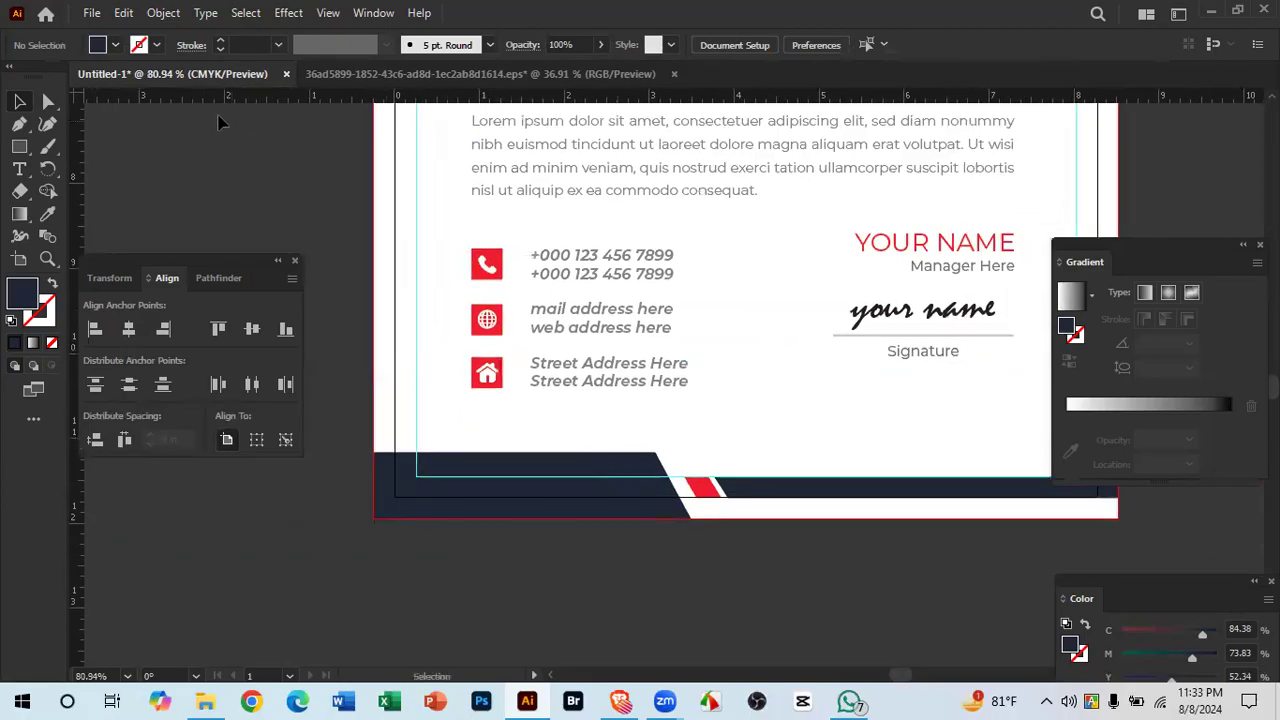
Step: Examine how the red and navy shapes overlap in the reference letterhead's footer
left_click(379, 72)
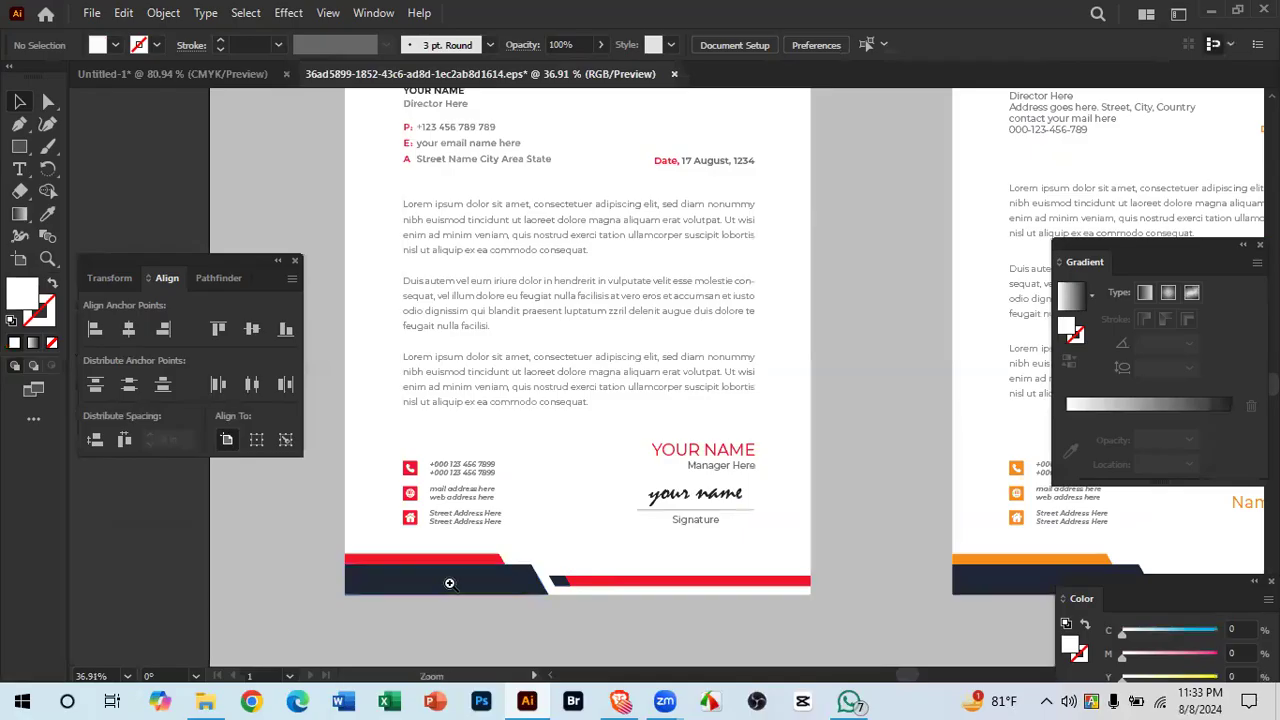
left_click_drag(450, 584, 720, 608)
left_click_drag(590, 506, 841, 448)
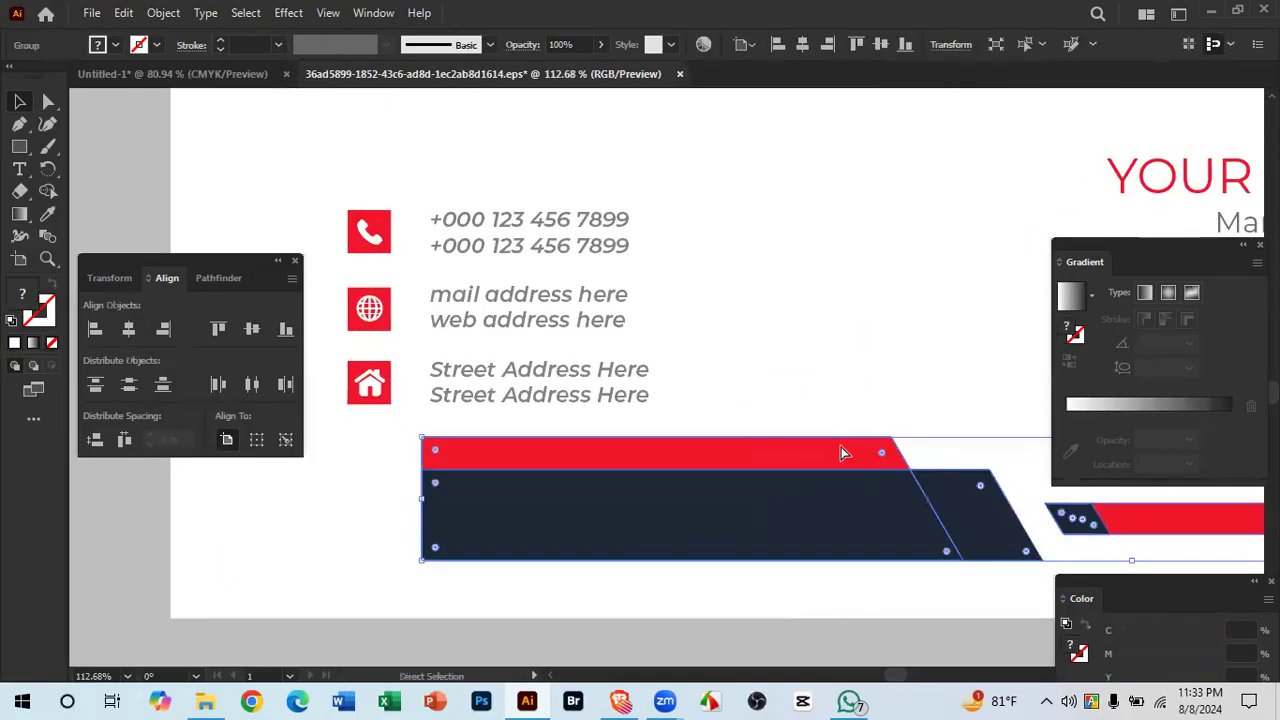
key("ctrl+z")
left_click(730, 465)
left_click_drag(758, 551, 574, 501)
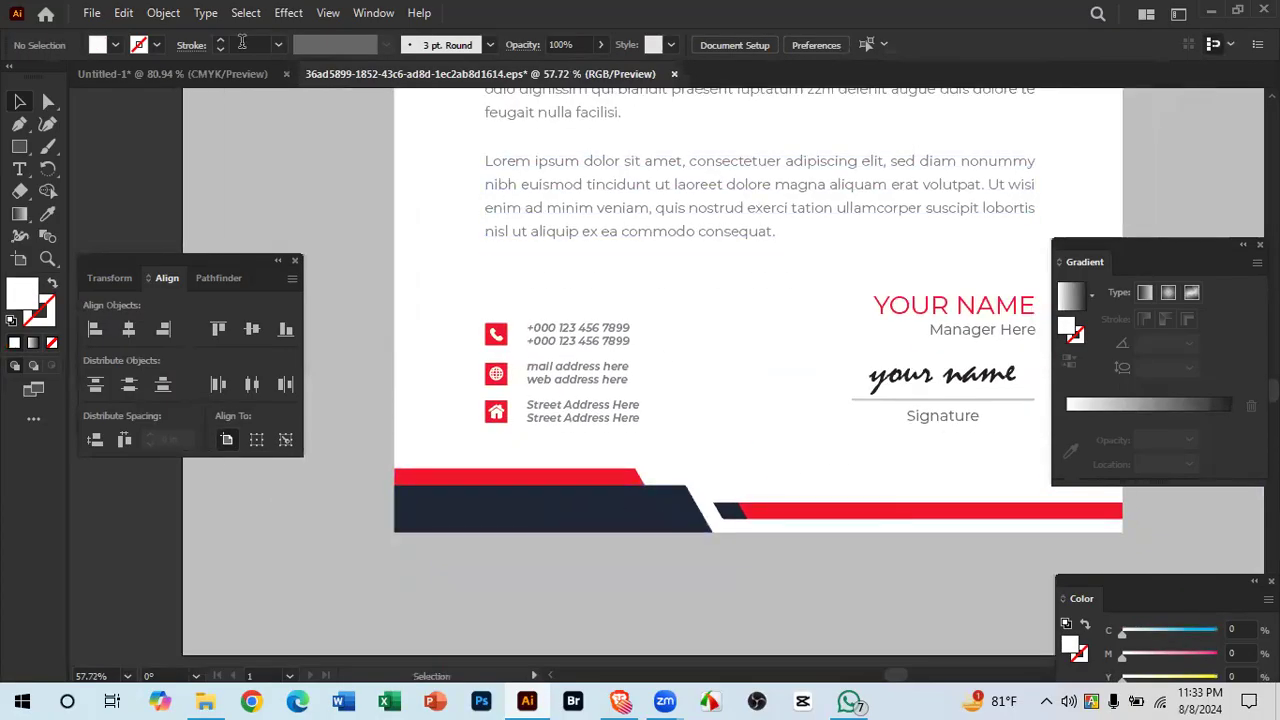
Step: Duplicate the short navy footer bar slightly above itself and give the copy the red fill of the contact icons
left_click(197, 74)
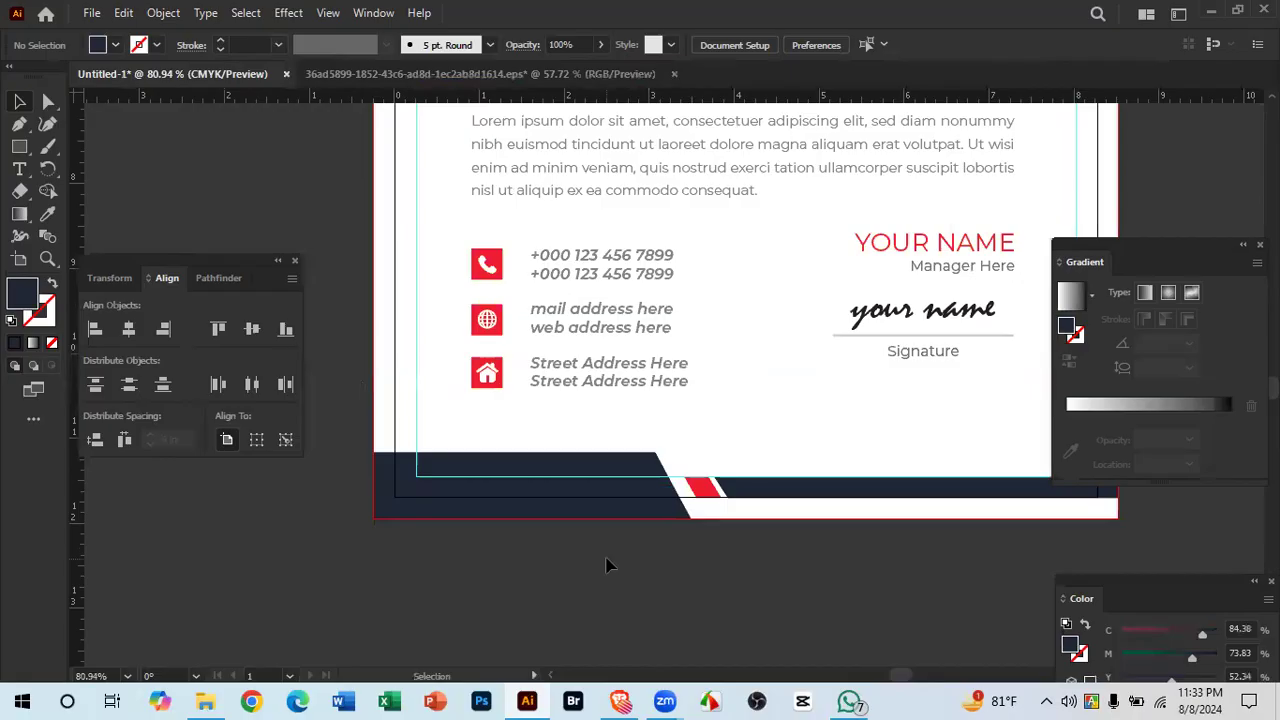
left_click_drag(608, 469, 612, 444)
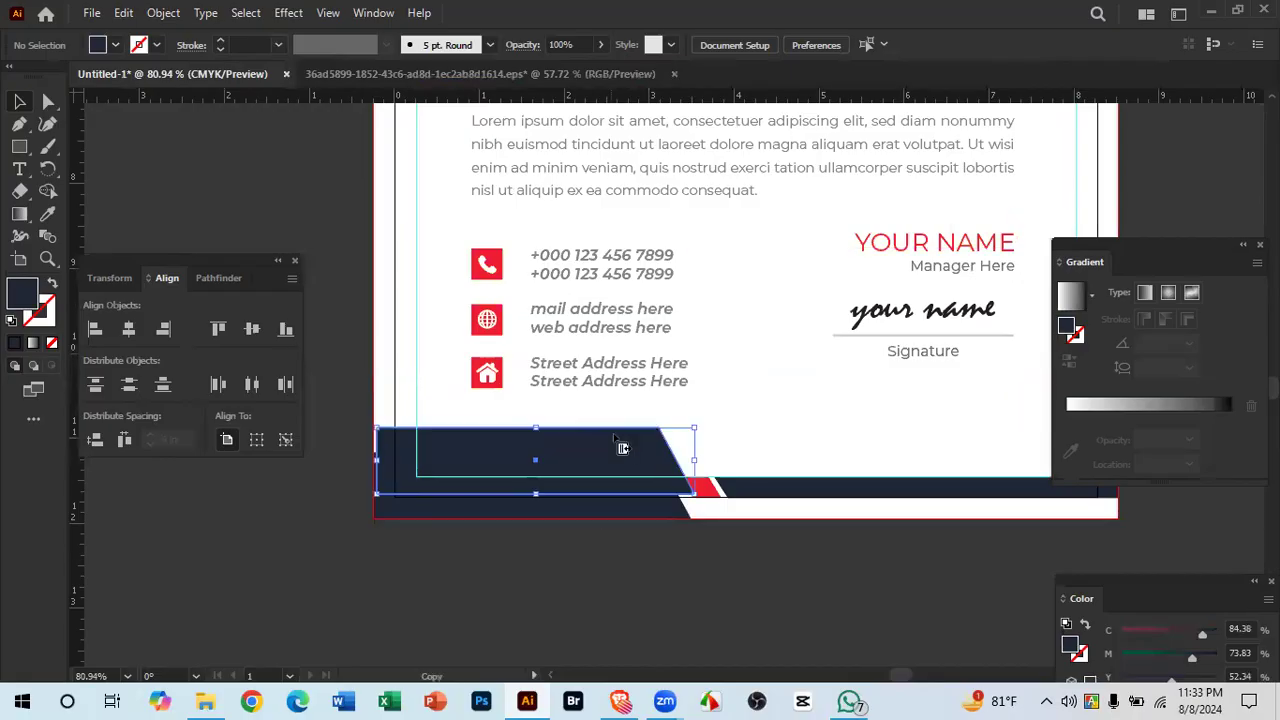
left_click(47, 214)
left_click(487, 263)
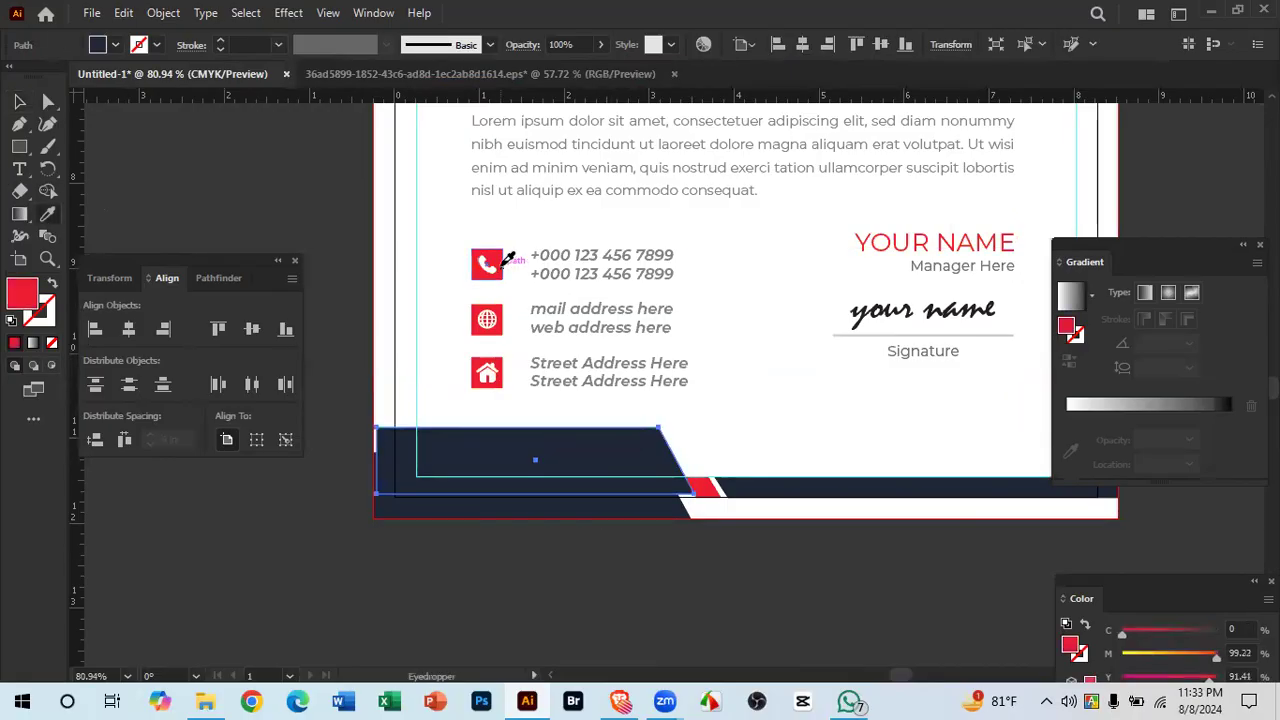
left_click(17, 104)
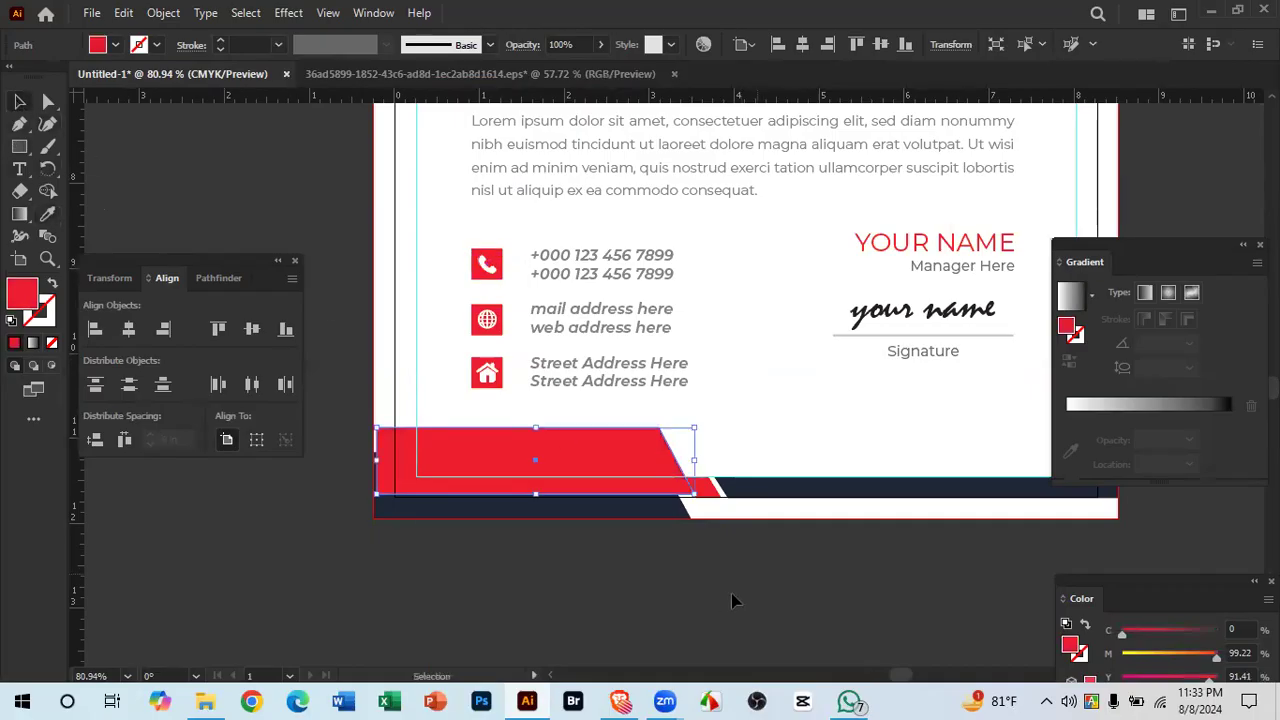
left_click(731, 593)
Step: Move the red bar copy sideways so its straight end sits on the left bleed edge
left_click_drag(402, 456, 767, 515)
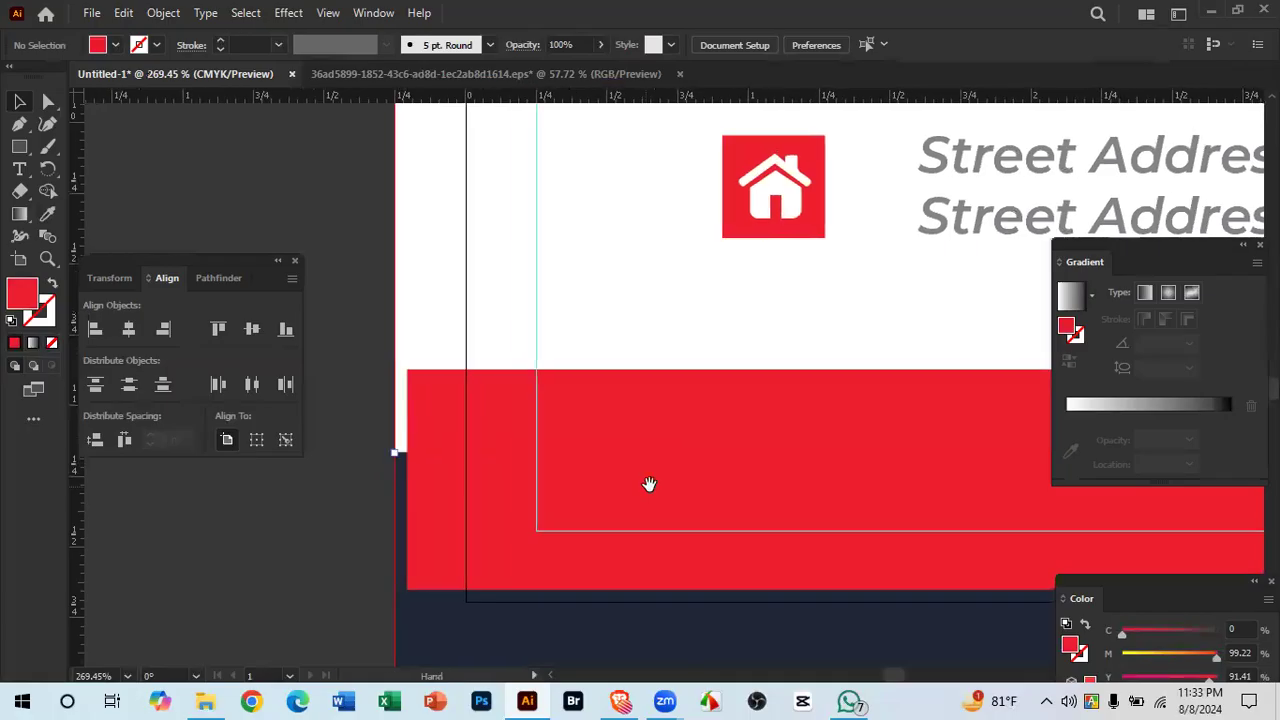
left_click_drag(711, 451, 698, 452)
left_click_drag(597, 476, 570, 478)
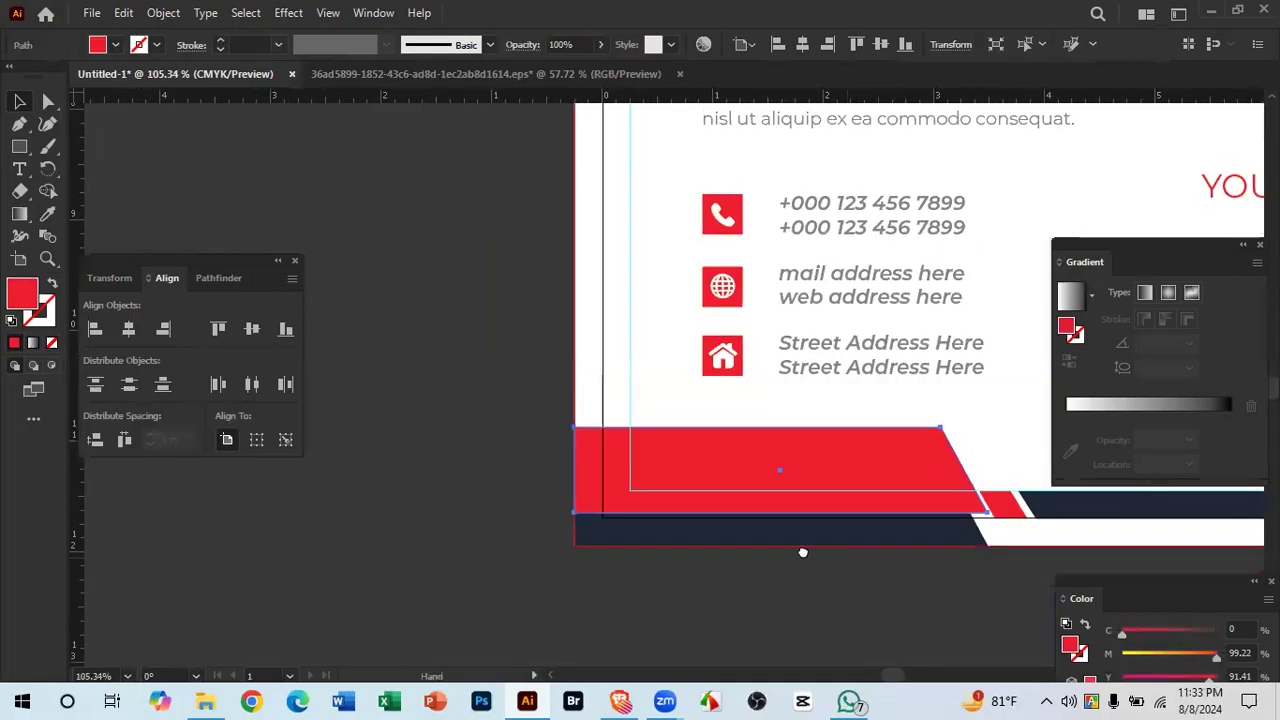
left_click_drag(803, 551, 682, 498)
Step: Bring the short navy footer bar to the front of the red copy and deselect it
left_click(694, 492)
right_click(697, 492)
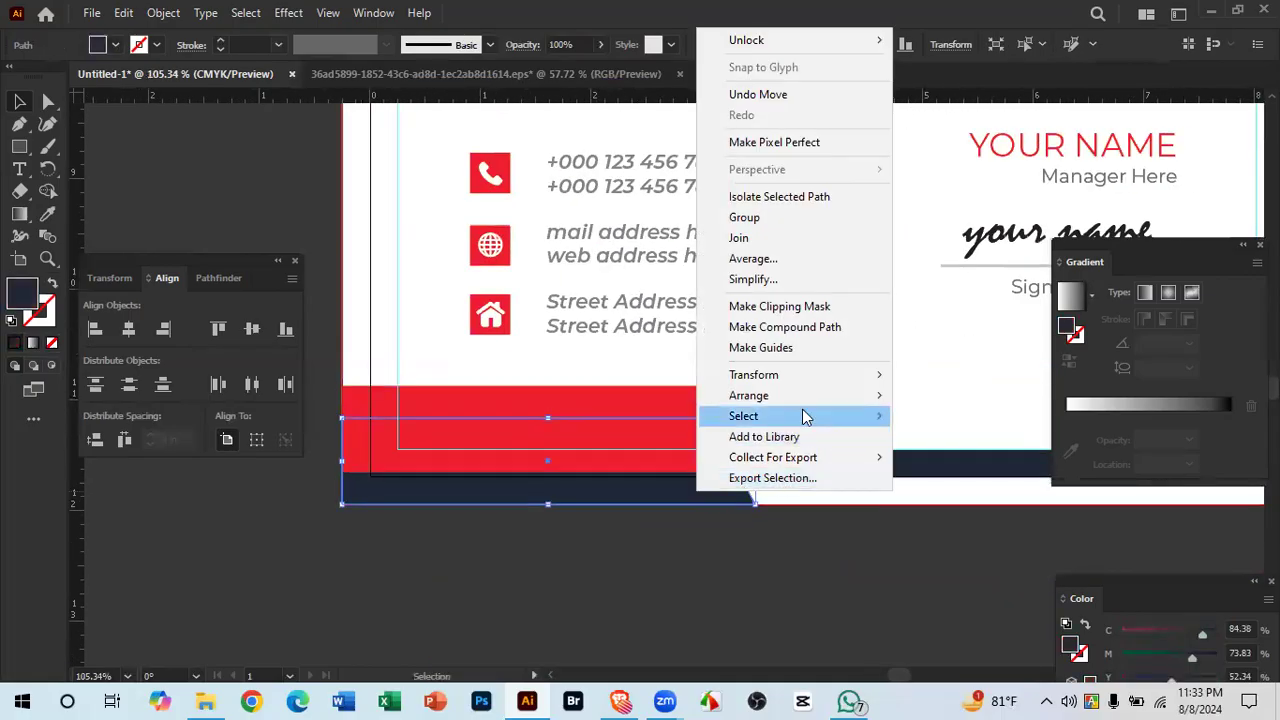
mouse_move(800, 396)
left_click(968, 396)
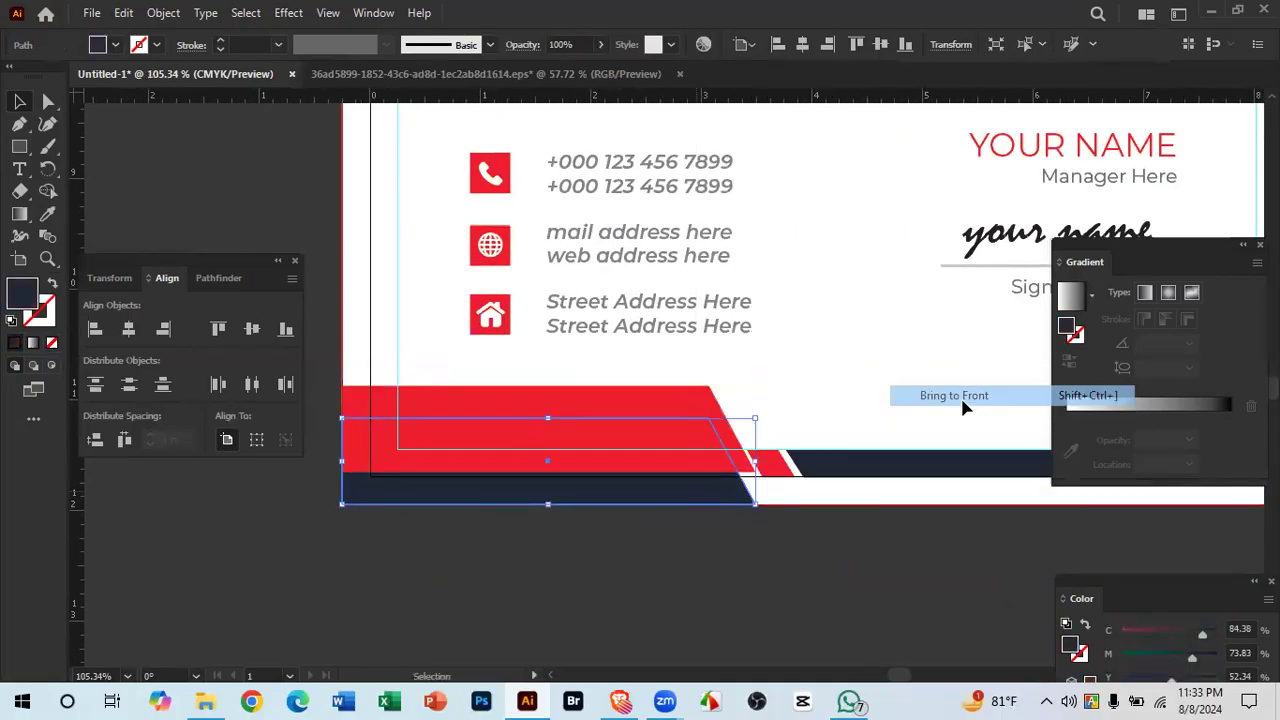
left_click(731, 606)
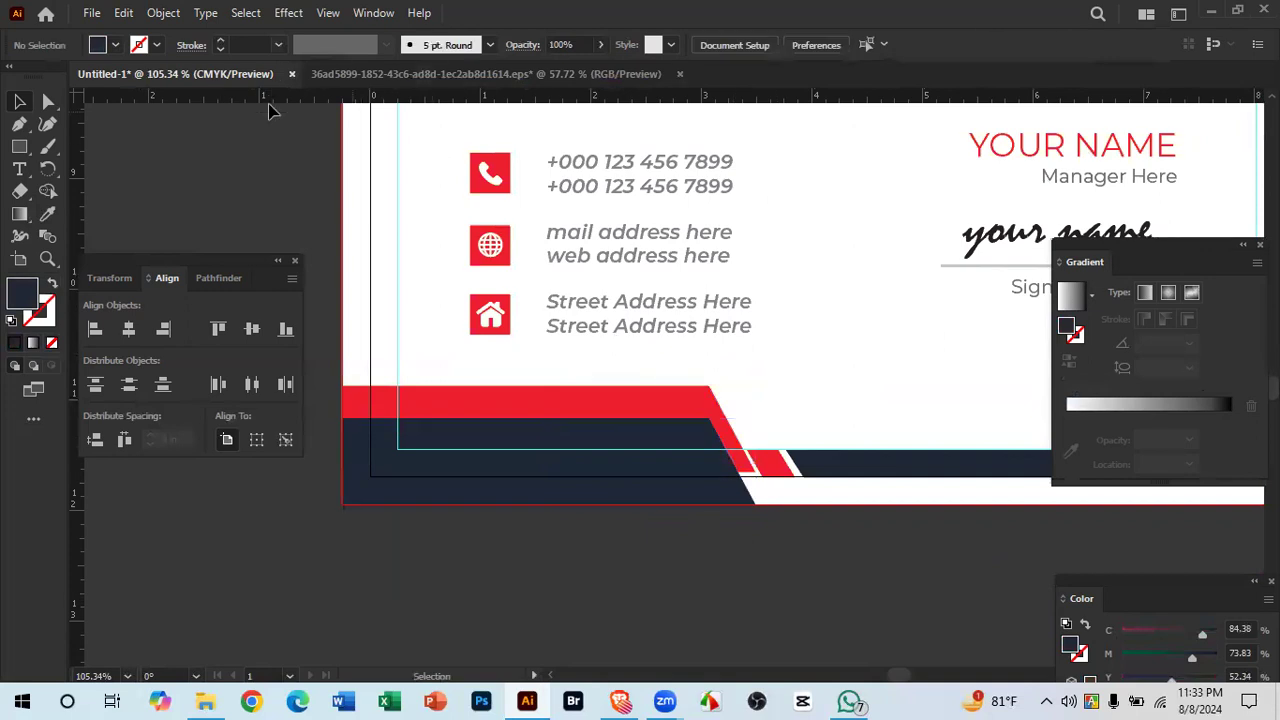
Step: Check the reference footer, and shorten the red bar from its slanted end to about 3 in wide
left_click(389, 76)
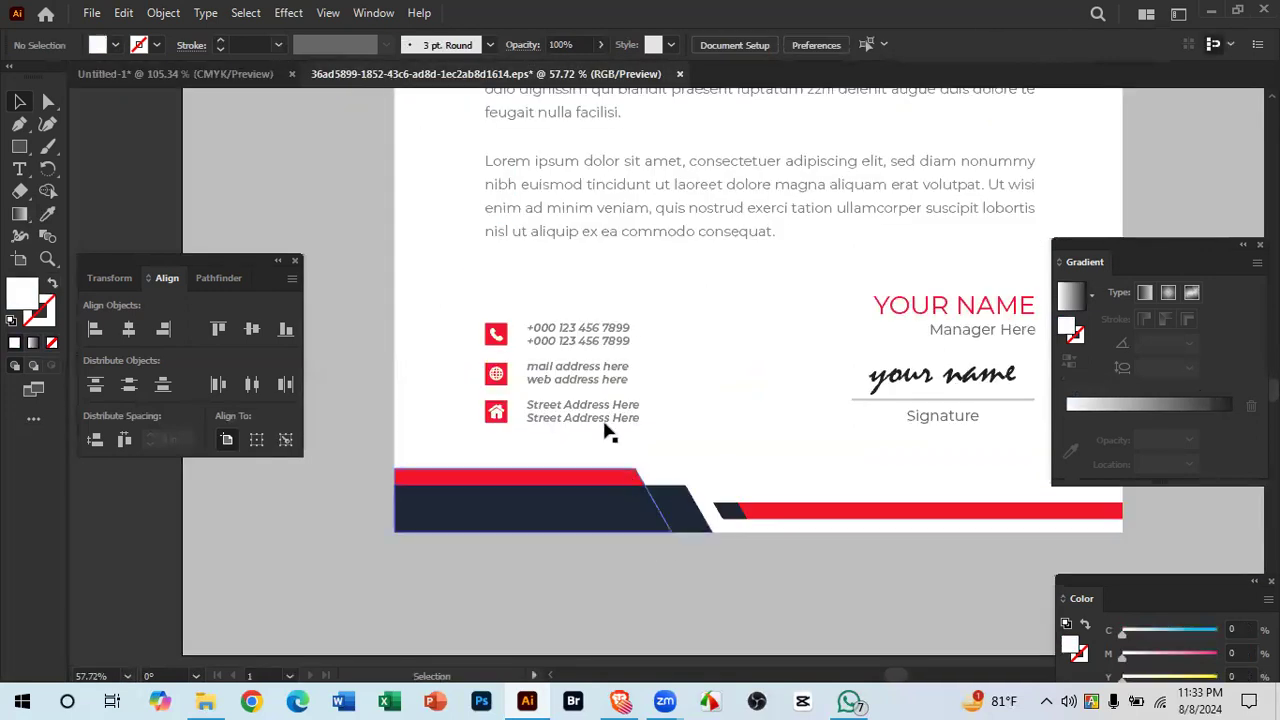
left_click(240, 76)
left_click(733, 430)
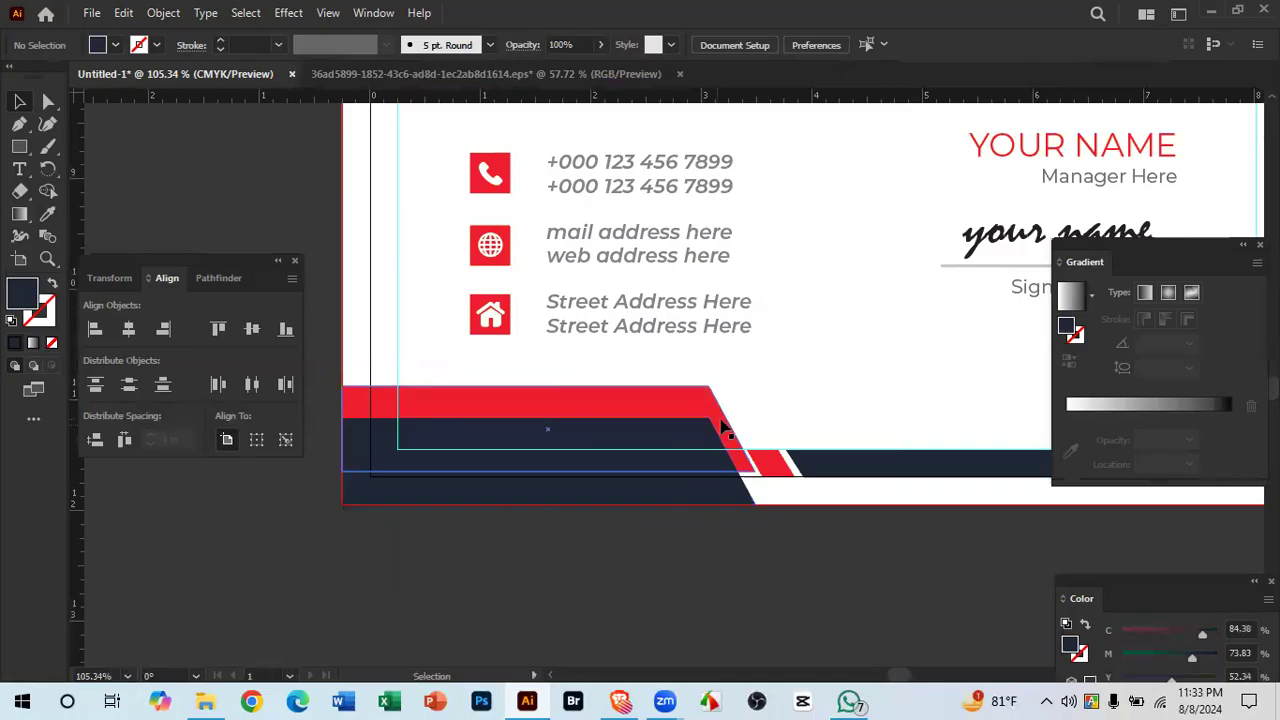
left_click_drag(754, 428, 678, 437)
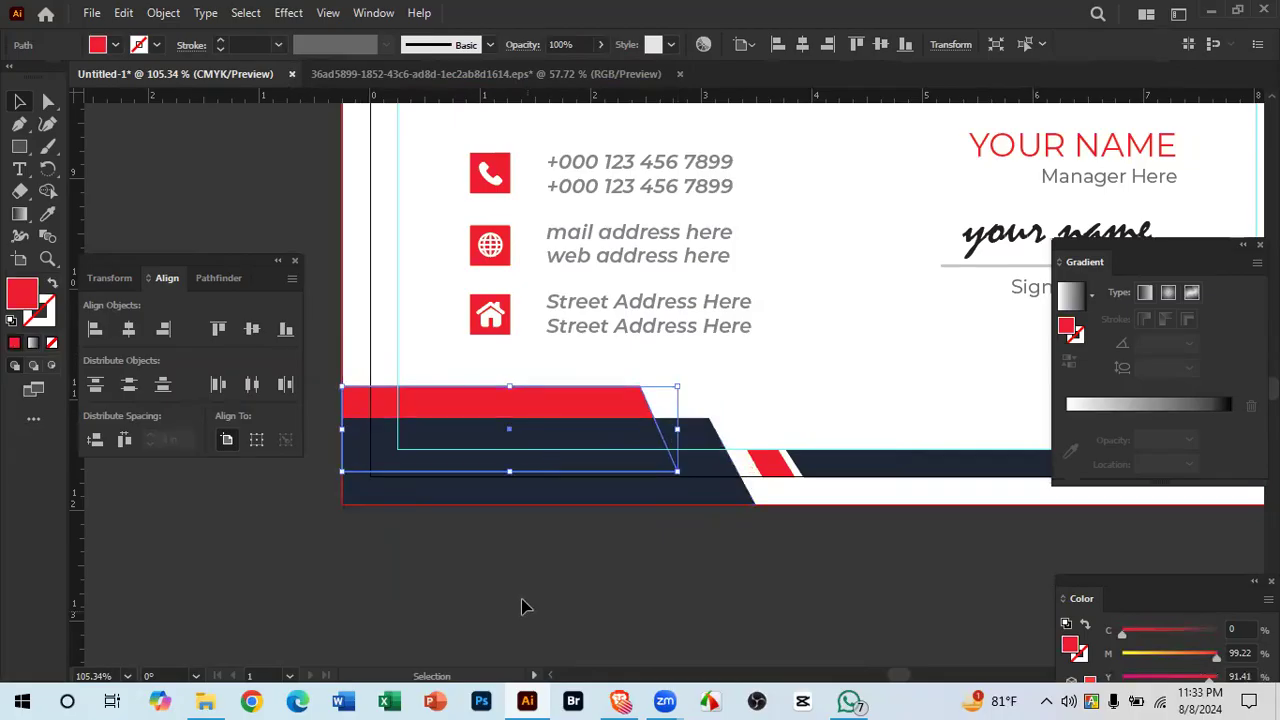
left_click(521, 606)
Step: Lower the red bar slightly so only a thinner red strip shows above the navy bar
scroll(646, 434, "up", 2, "alt")
left_click_drag(758, 407, 760, 431)
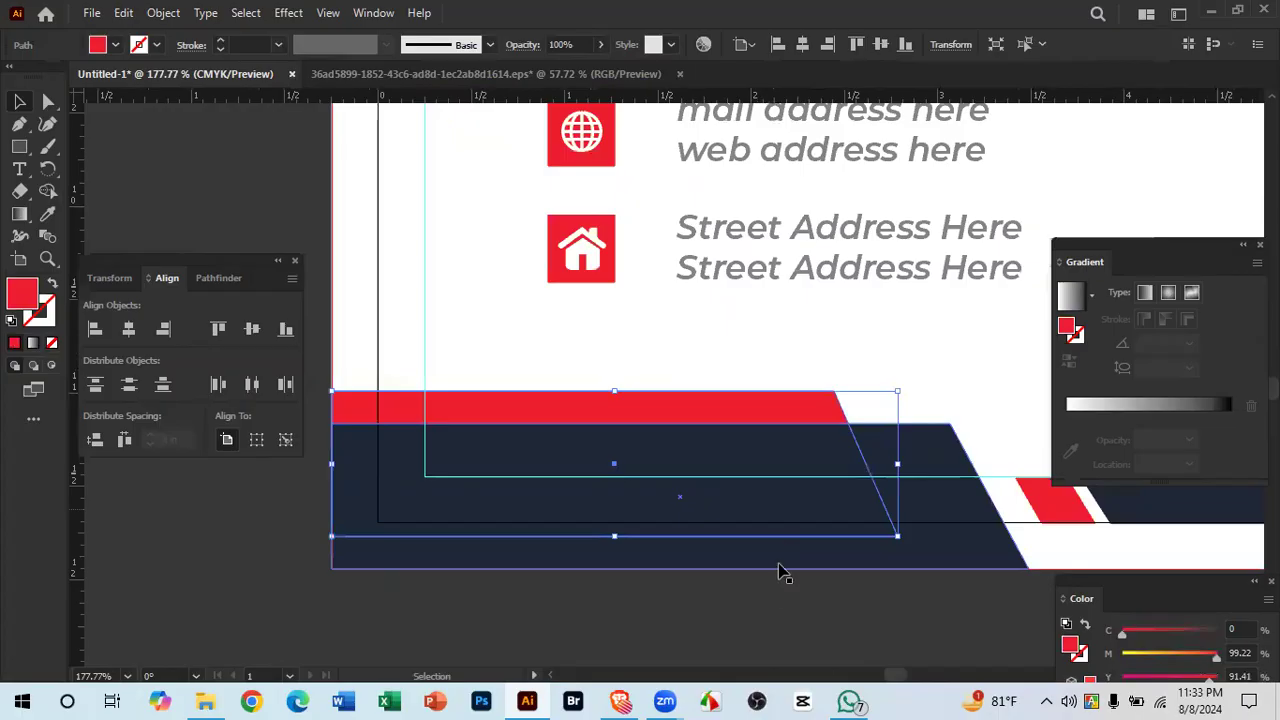
left_click(794, 591)
scroll(794, 591, "down", 2, "alt")
left_click_drag(692, 577, 552, 528)
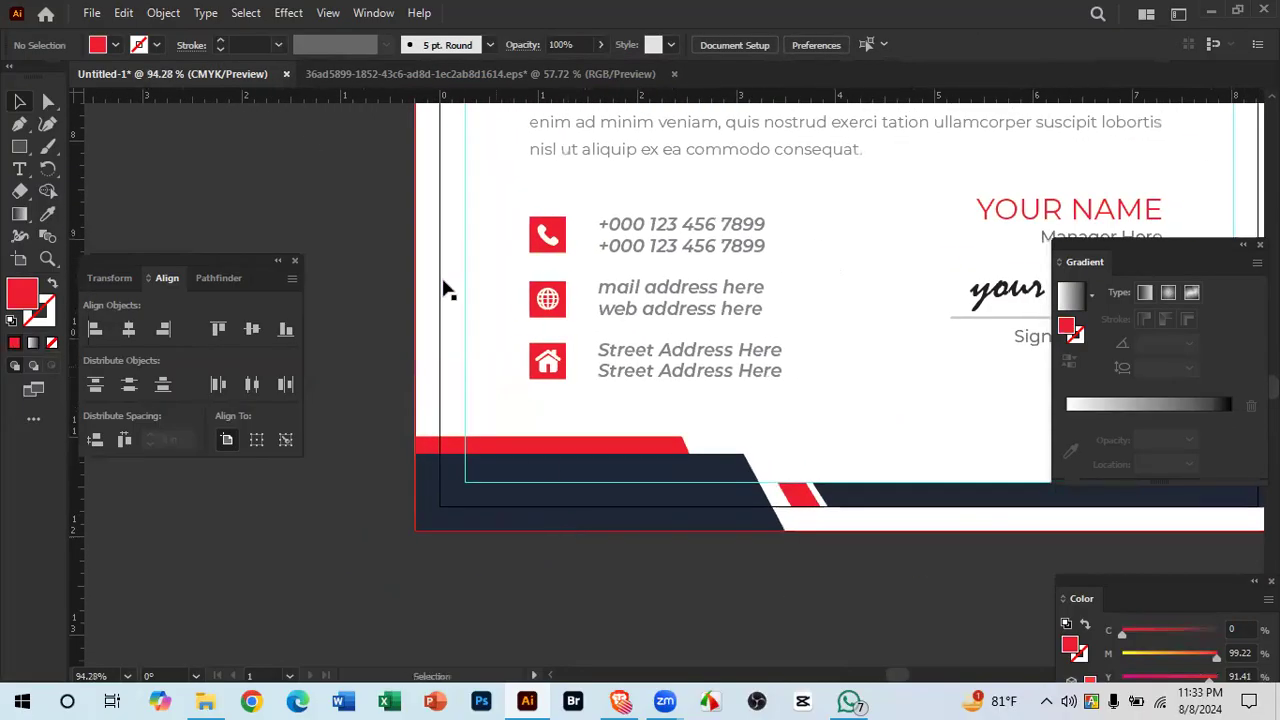
Step: Compare the footer with the reference, and nudge the red slant and long navy bar up to the margin guide
left_click(394, 75)
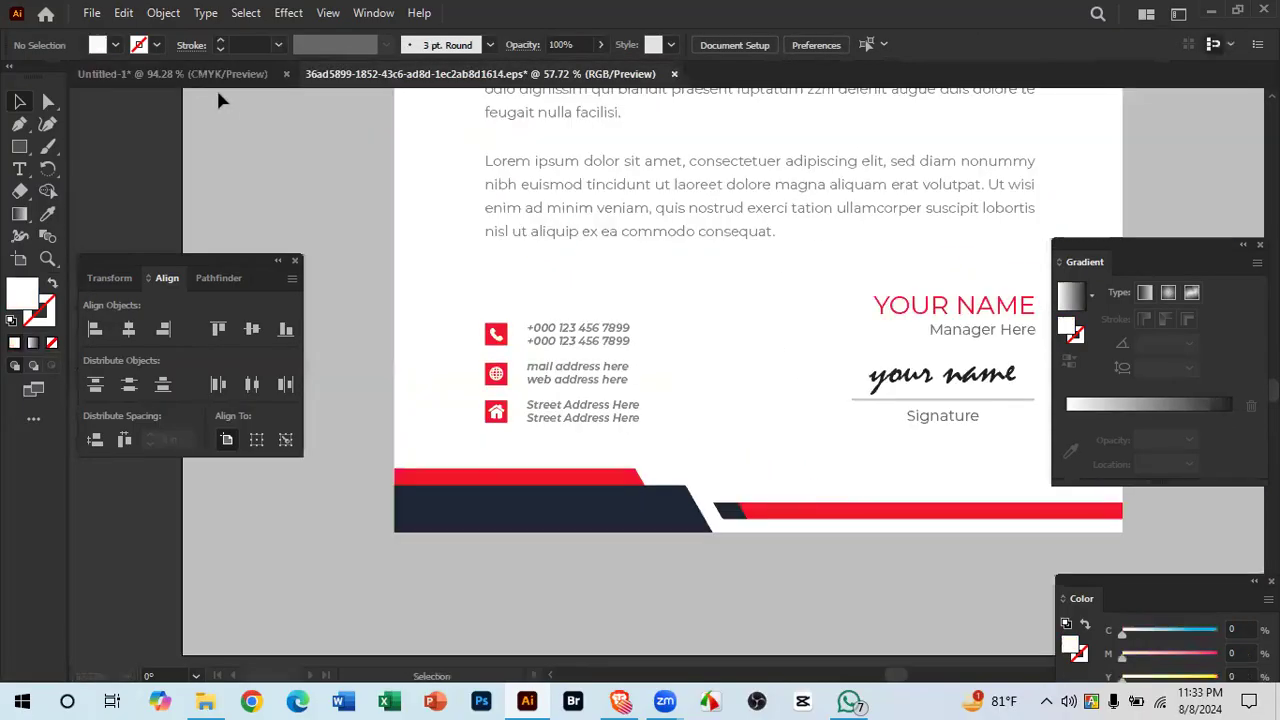
left_click(195, 75)
key("z")
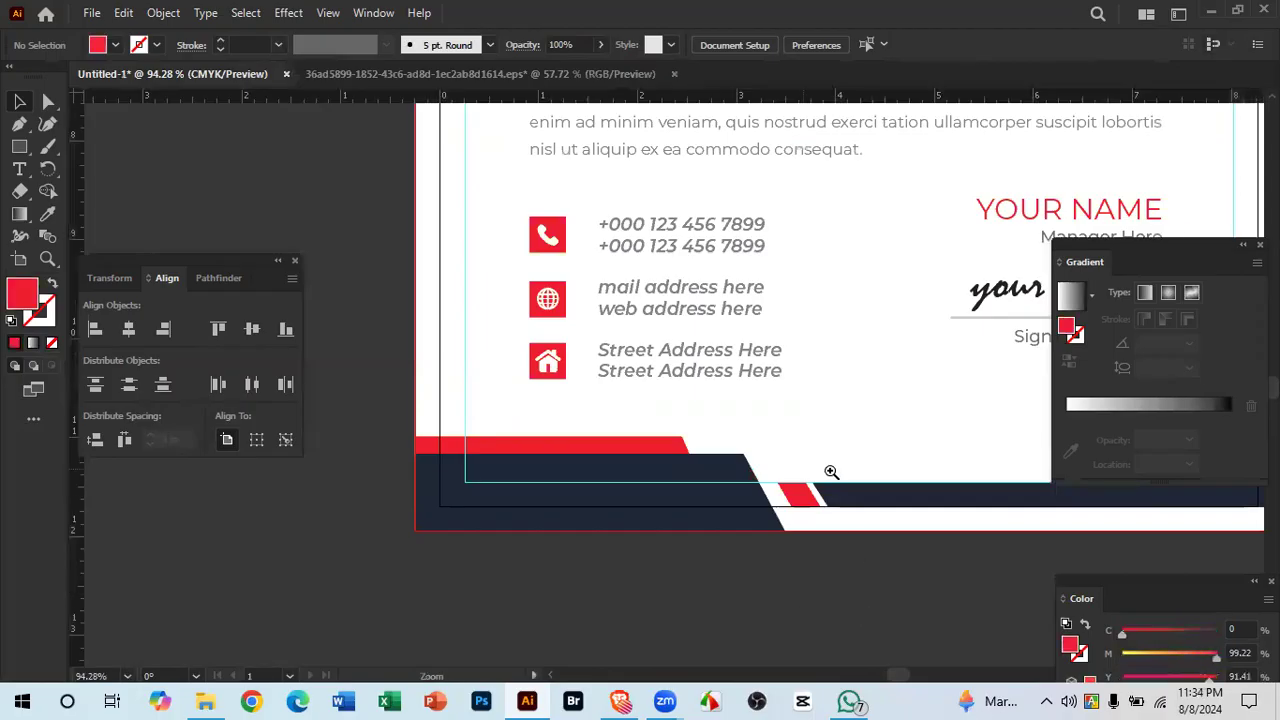
left_click_drag(877, 494, 1179, 655)
left_click_drag(606, 528, 398, 518)
left_click_drag(845, 545, 399, 501)
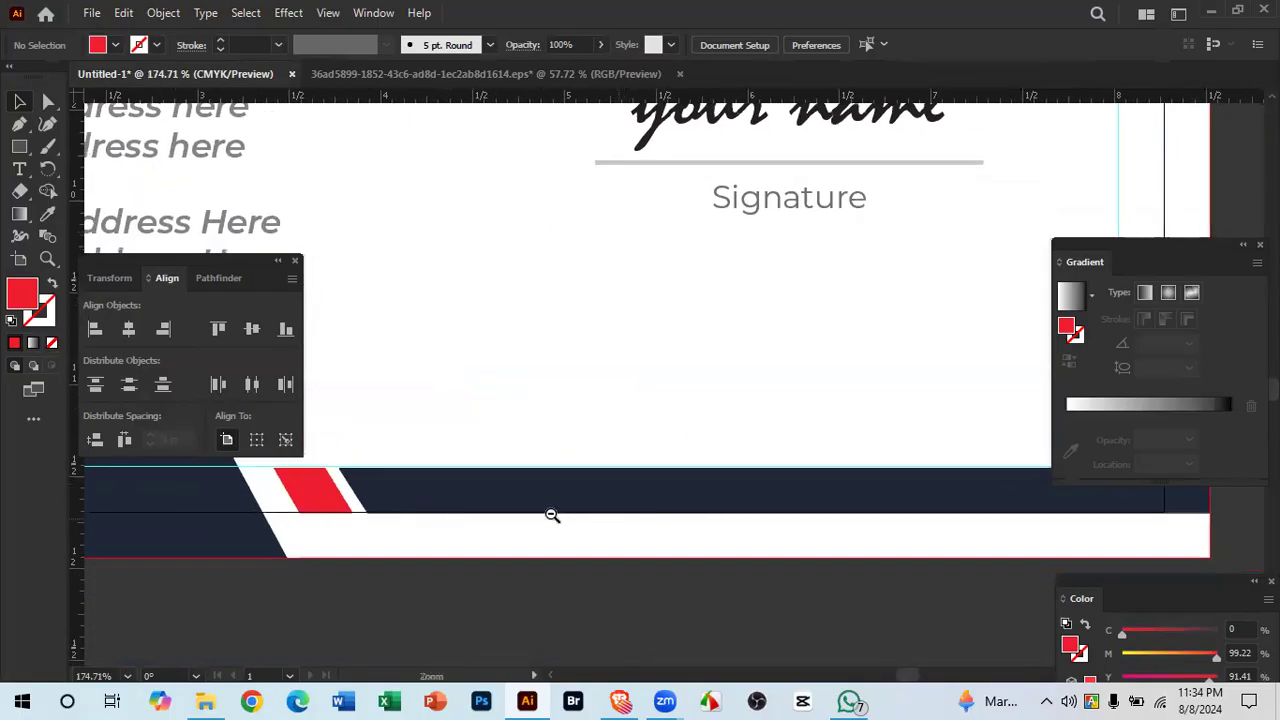
left_click_drag(612, 524, 543, 514)
left_click_drag(384, 493, 748, 520)
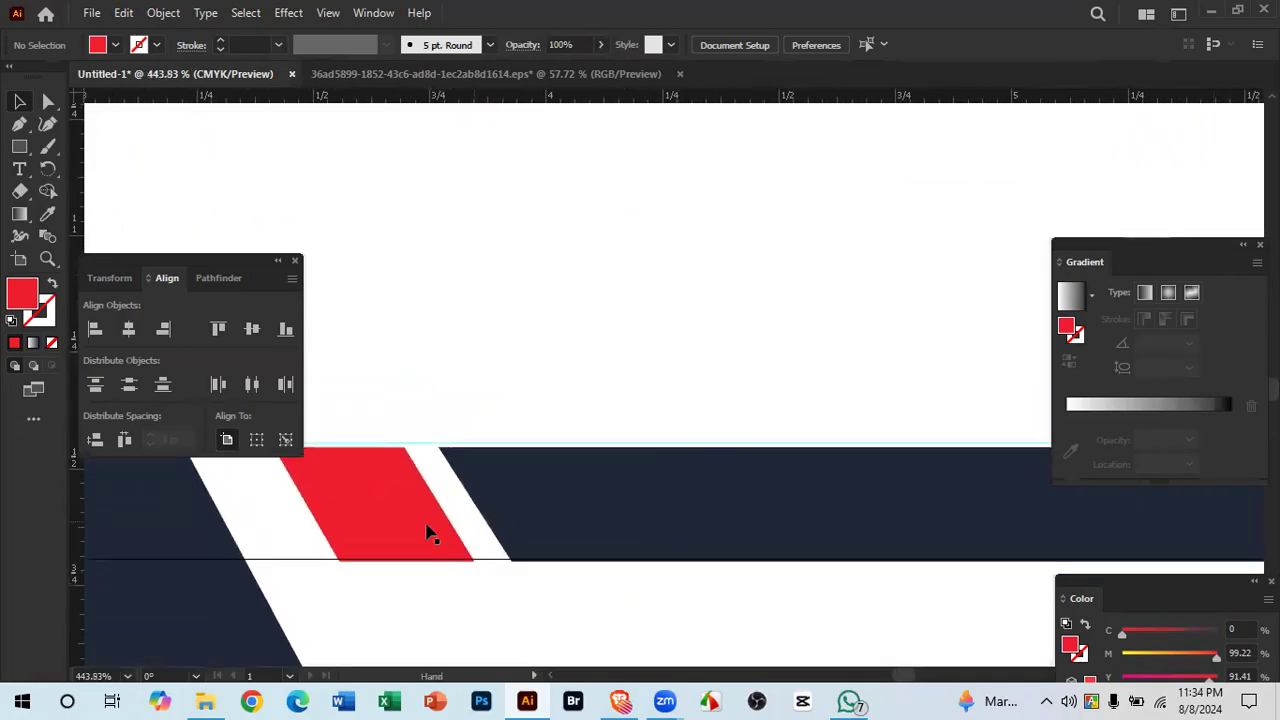
left_click(618, 516)
key("Up")
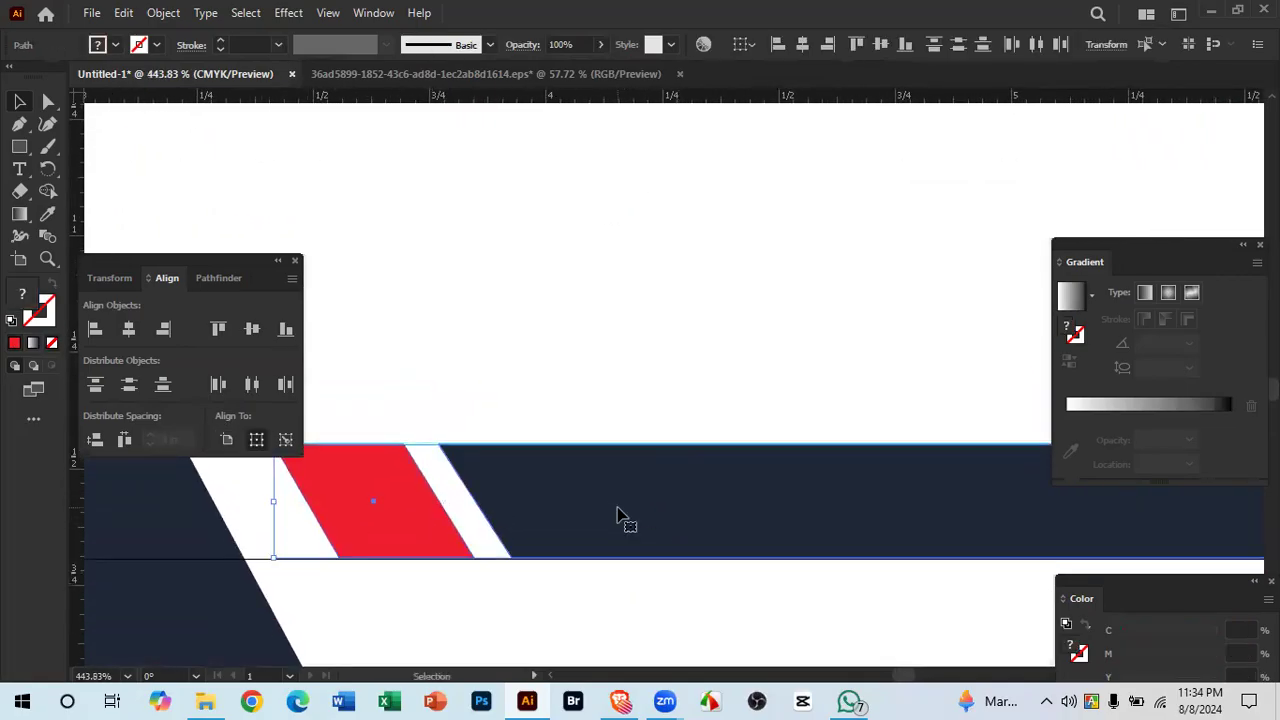
left_click(588, 634)
left_click_drag(721, 603, 560, 570)
left_click_drag(749, 554, 590, 525)
left_click_drag(711, 530, 655, 476)
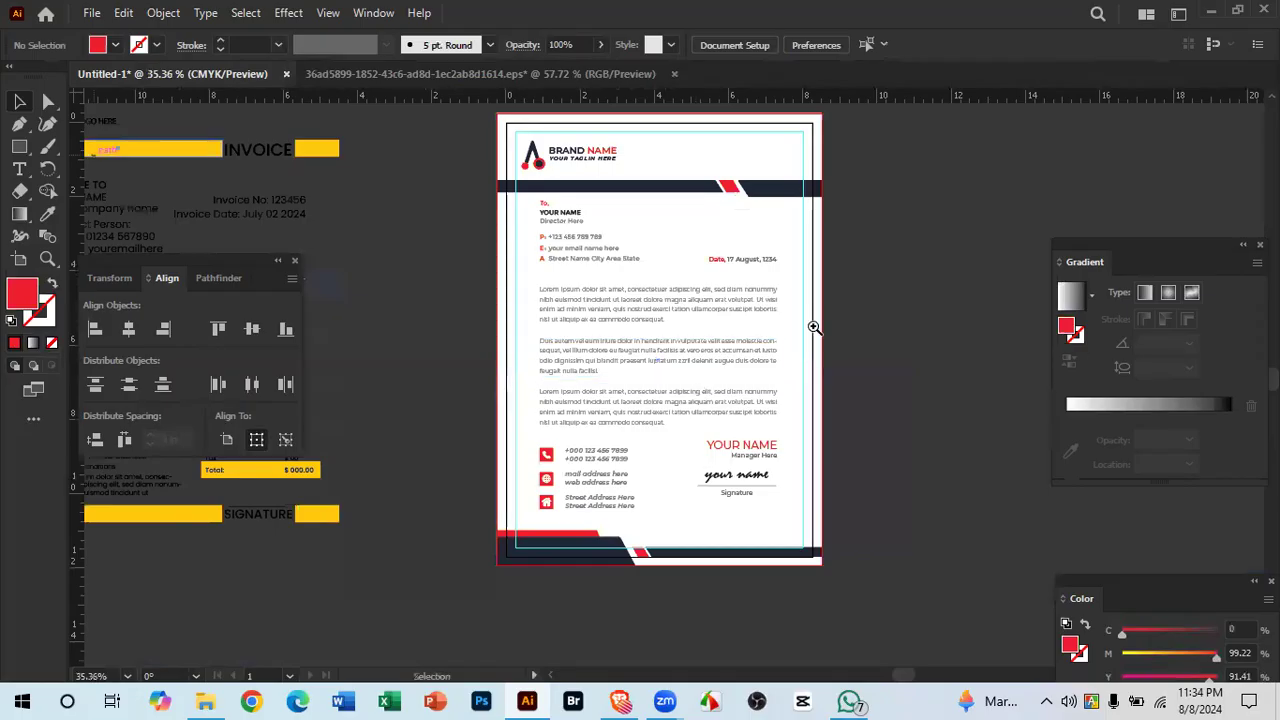
Step: Try to center the brand logo group horizontally on the artboard, and undo the alignment
left_click_drag(813, 327, 837, 328)
left_click_drag(562, 206, 636, 298)
mouse_move(598, 198)
left_mouse_down()
mouse_move(580, 198)
mouse_move(622, 194)
left_mouse_up()
left_click(724, 170)
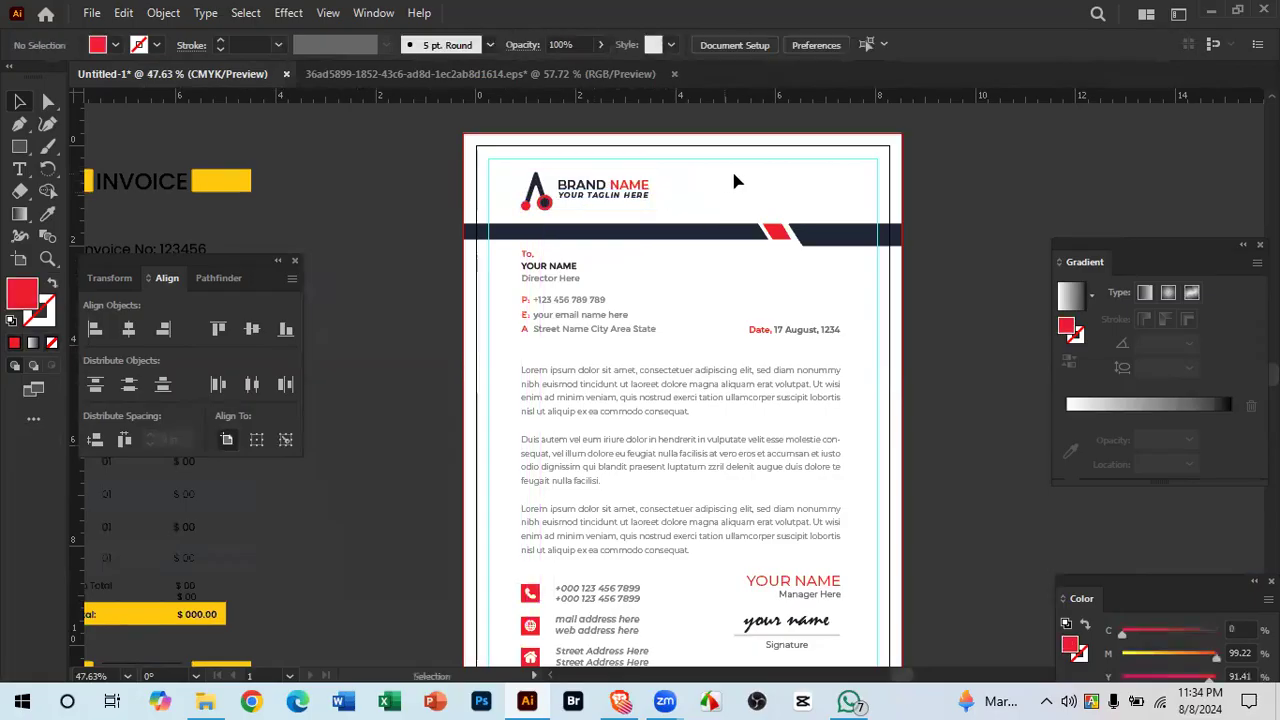
left_click(617, 185)
left_click(633, 46)
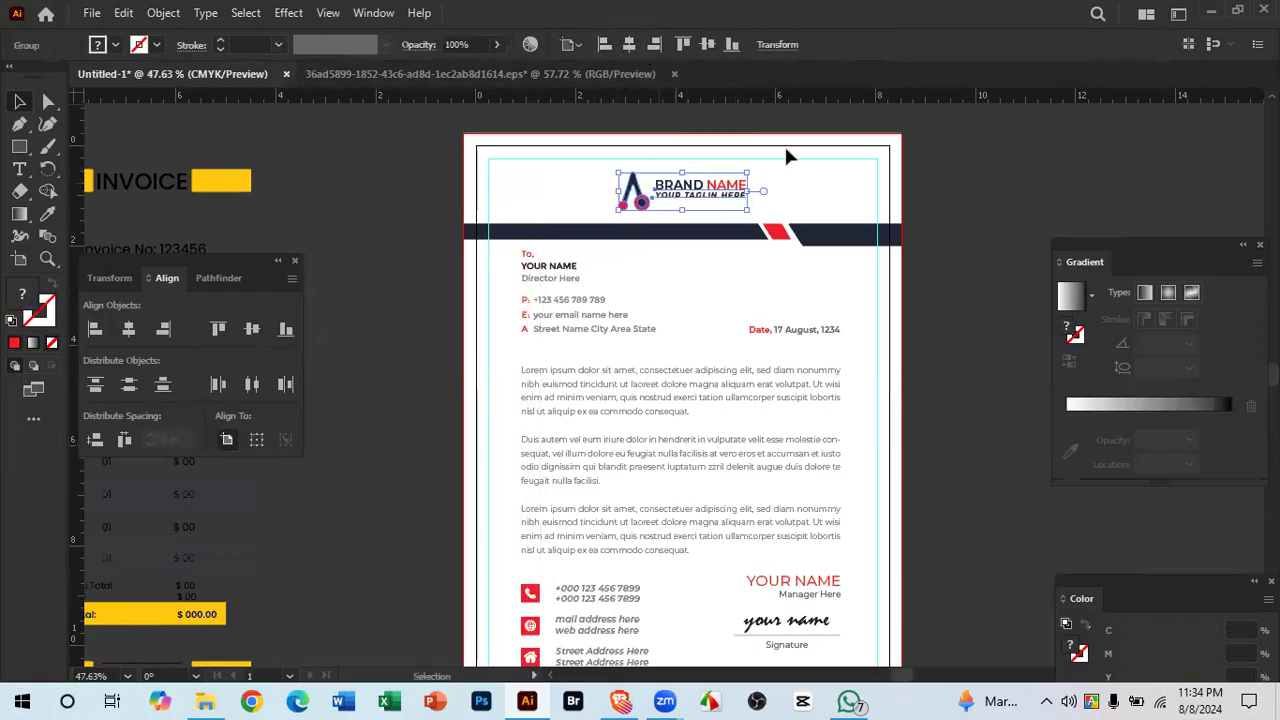
left_click(826, 192)
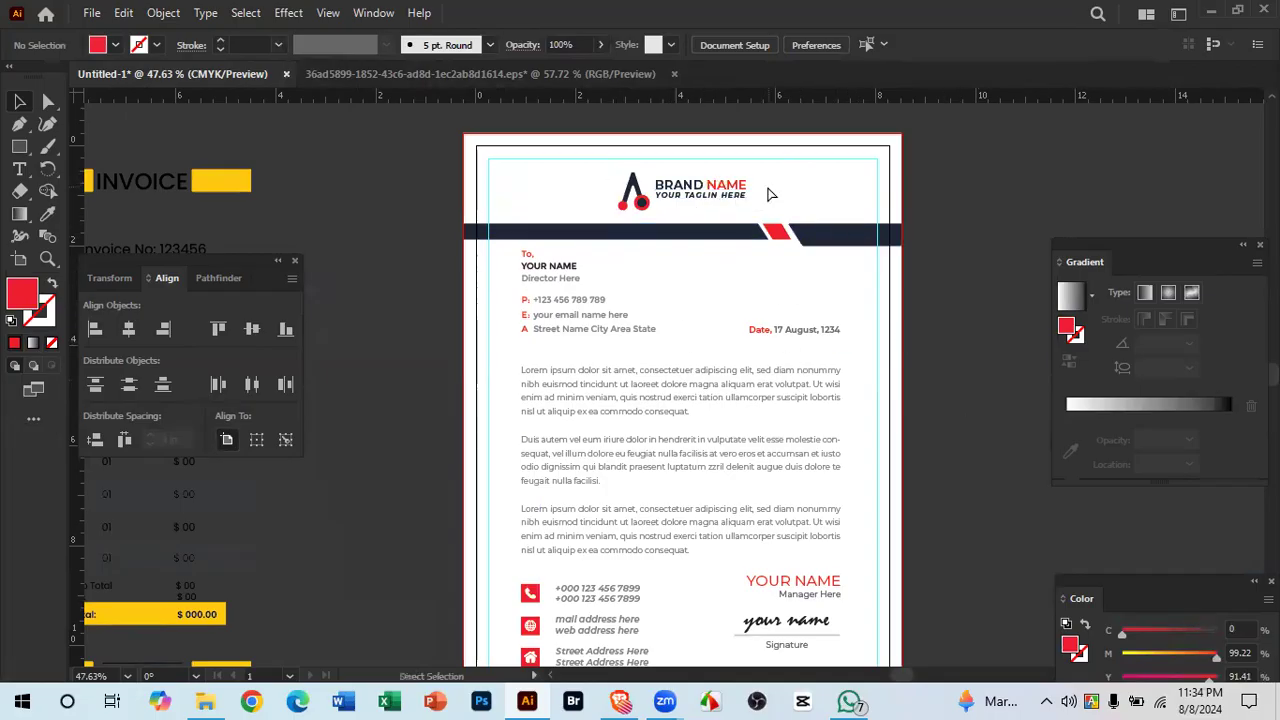
key("ctrl+z")
left_click(985, 298)
Step: Review the letterhead from header to footer, checking the body paragraphs, contact details, signature block and footer bars
scroll(690, 278, "down", 5)
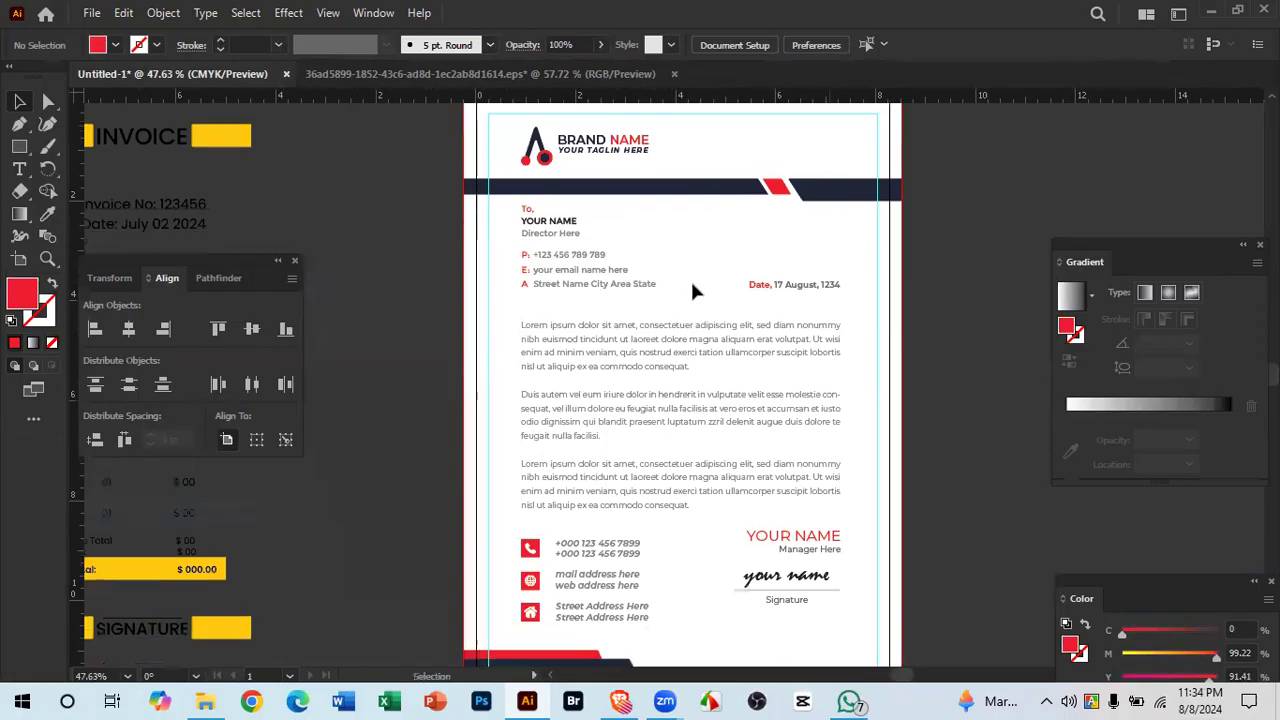
scroll(848, 423, "up", 3)
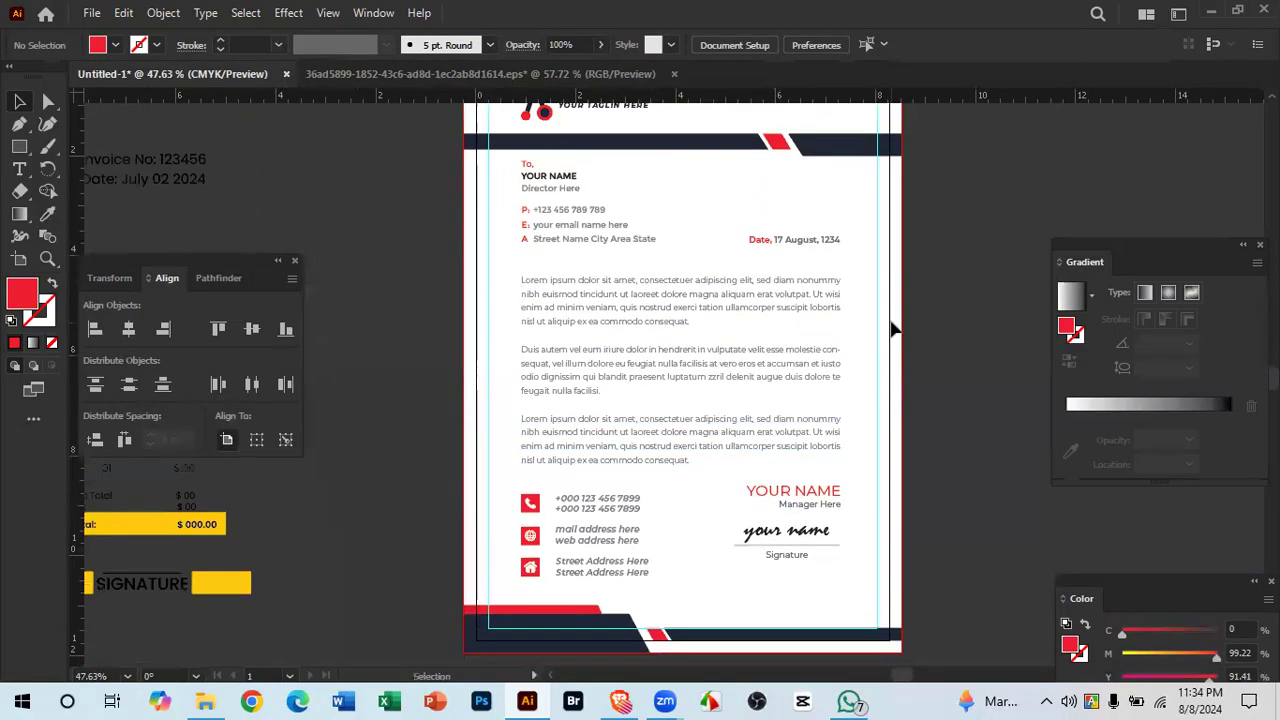
scroll(894, 329, "up", 2)
scroll(855, 308, "down", 4)
scroll(790, 477, "up", 2)
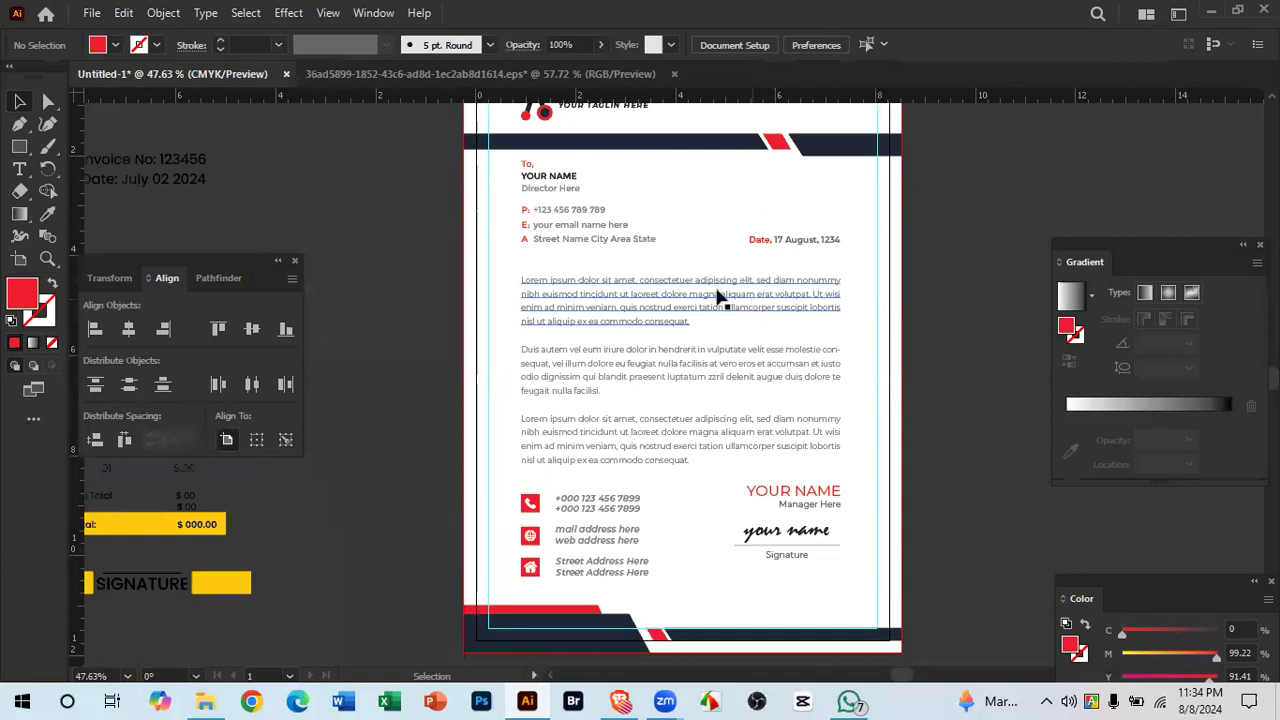
scroll(717, 297, "down", 1)
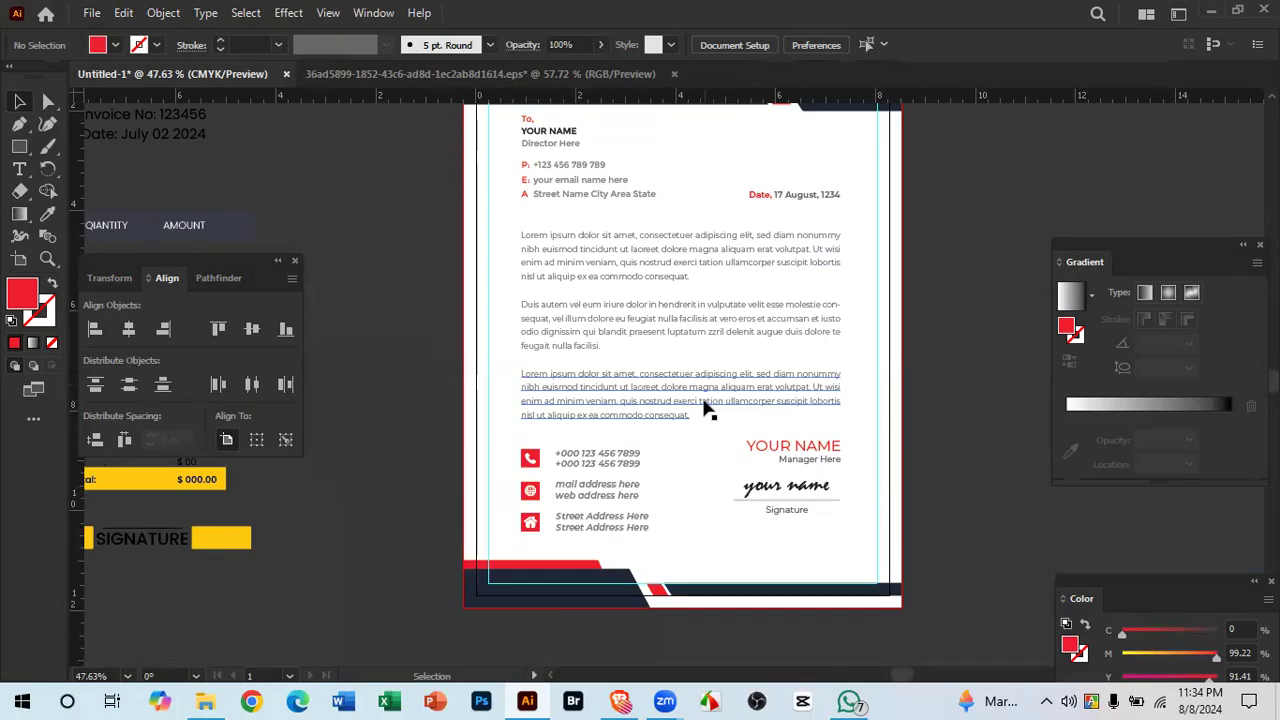
scroll(843, 282, "up", 3)
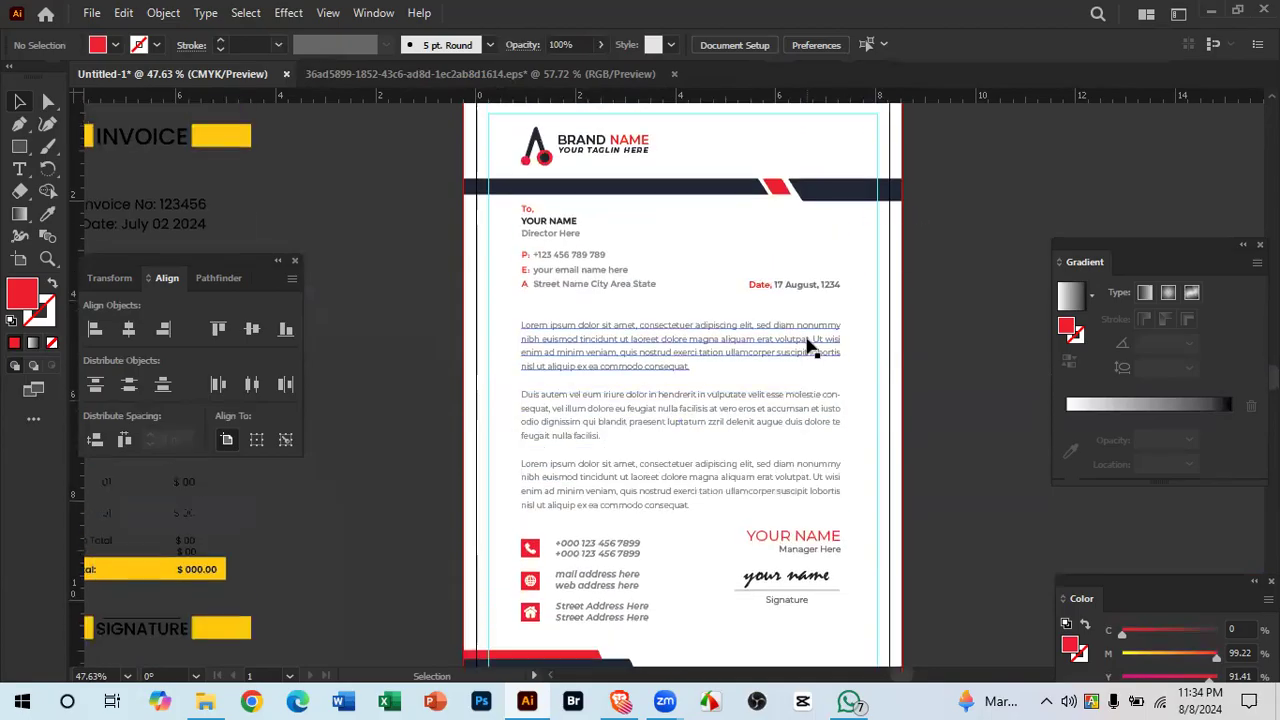
Step: Delete the entire leftover yellow invoice design beside the letterhead artboard
left_click_drag(863, 417, 580, 434)
left_click_drag(607, 434, 900, 377)
left_click(810, 300)
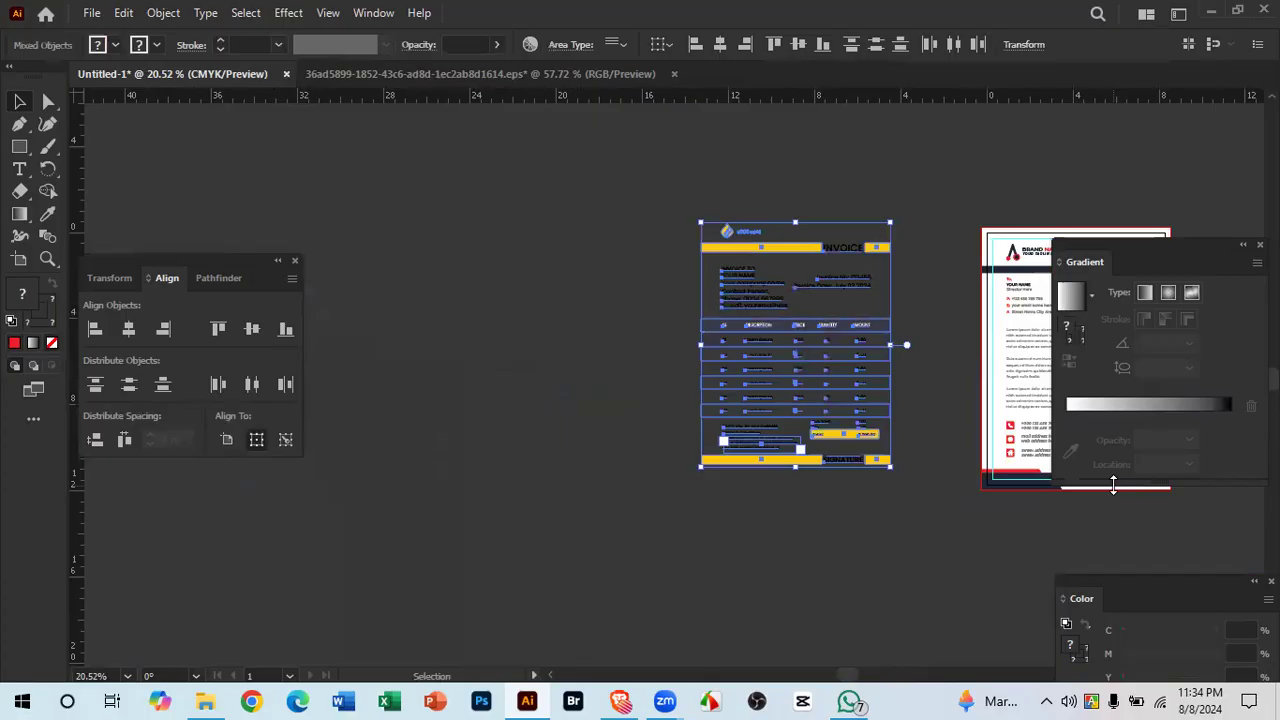
key("Delete")
left_click_drag(1040, 367, 757, 391)
left_click_drag(659, 403, 1060, 550)
left_click_drag(780, 440, 846, 400)
left_click_drag(697, 422, 646, 426)
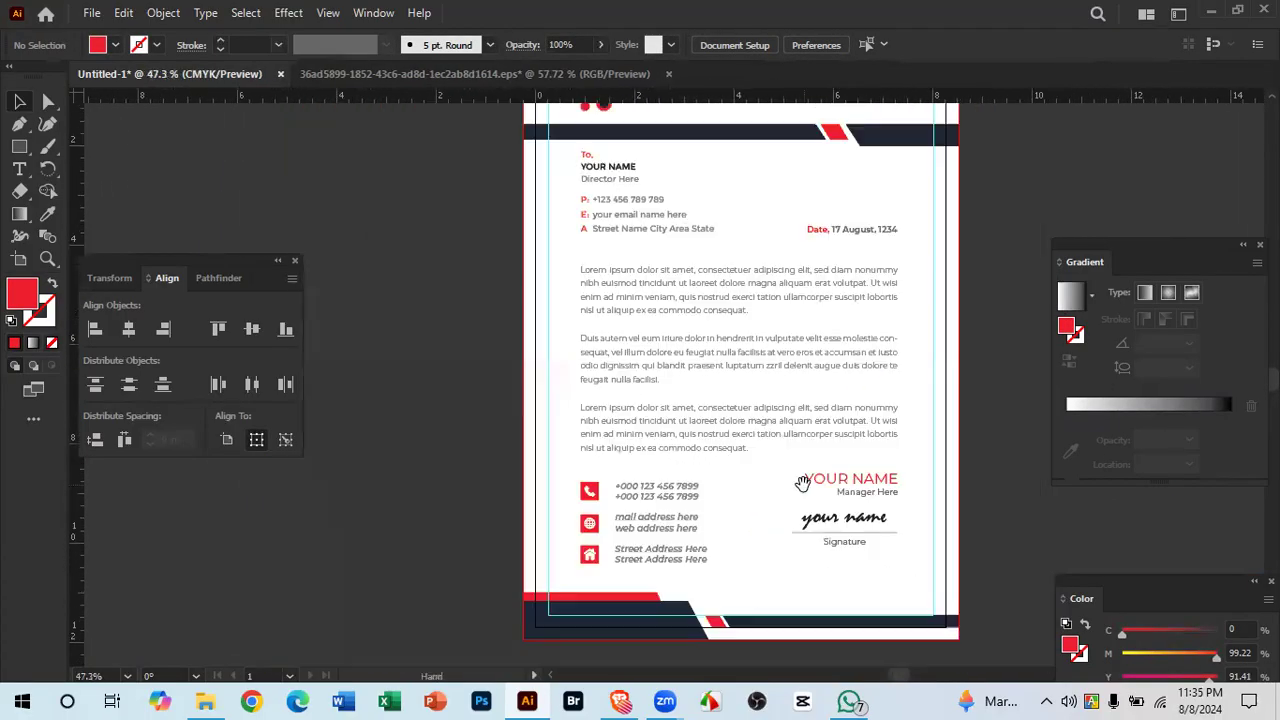
left_click_drag(883, 551, 803, 503)
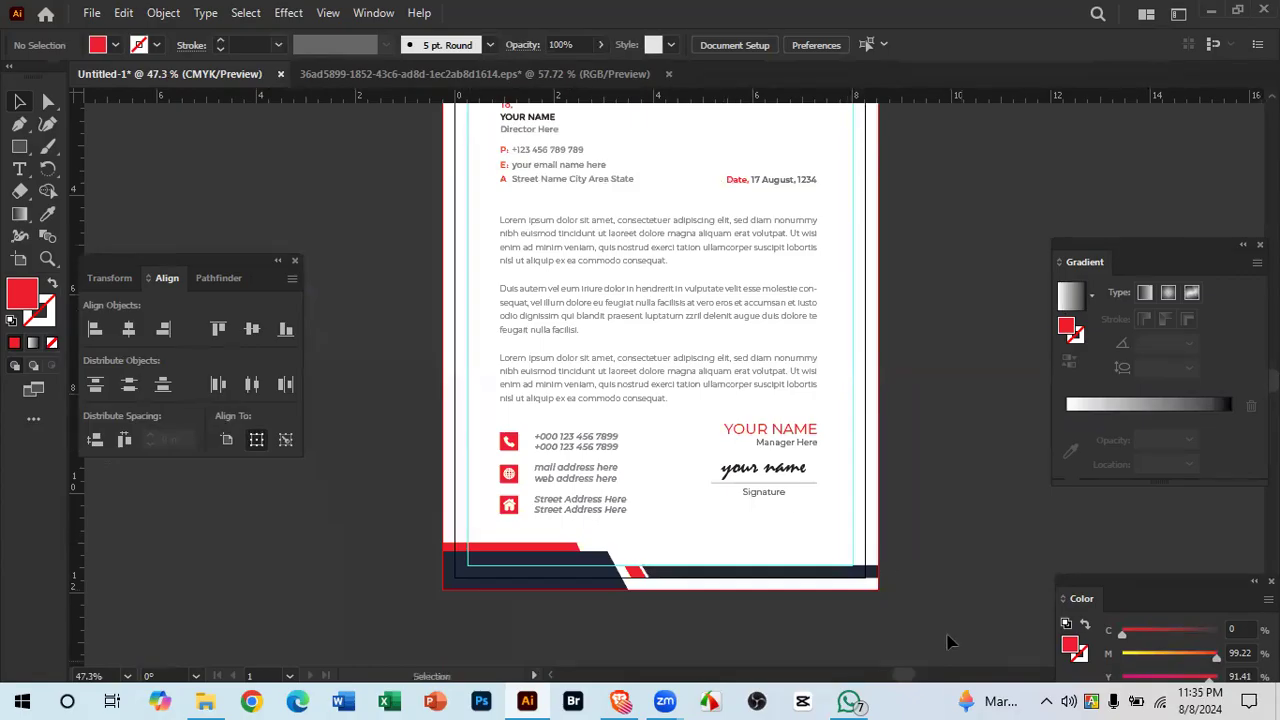